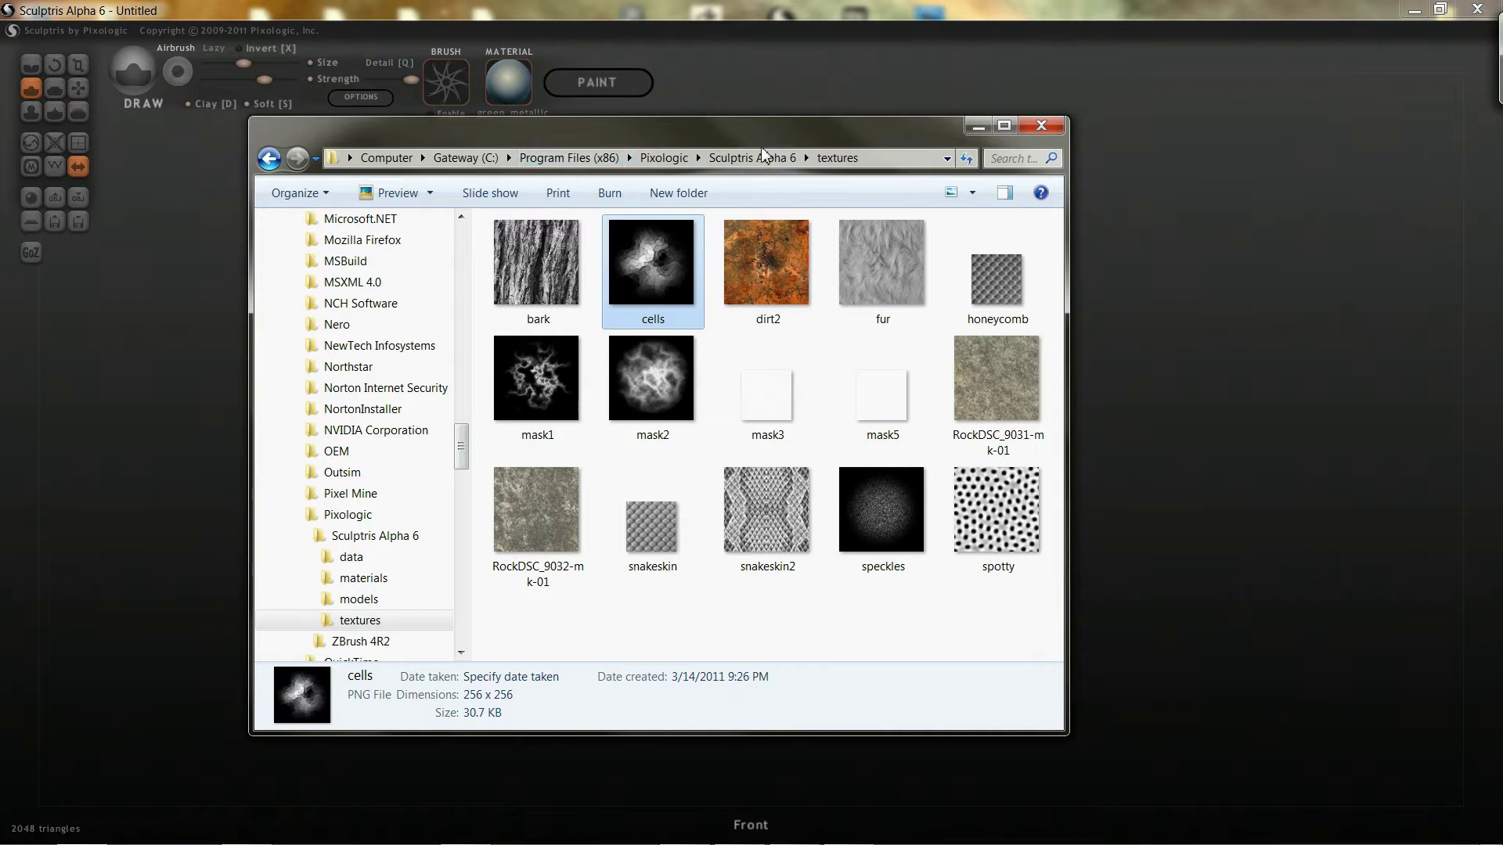
# Step: Browse from the Pixologic folder through Sculptris Alpha 6 to its textures folder, view the images, and minimize the Explorer window
pyautogui.moveTo(776, 133)
pyautogui.mouseDown()
pyautogui.moveTo(740, 147)
pyautogui.moveTo(753, 142)
pyautogui.mouseUp()
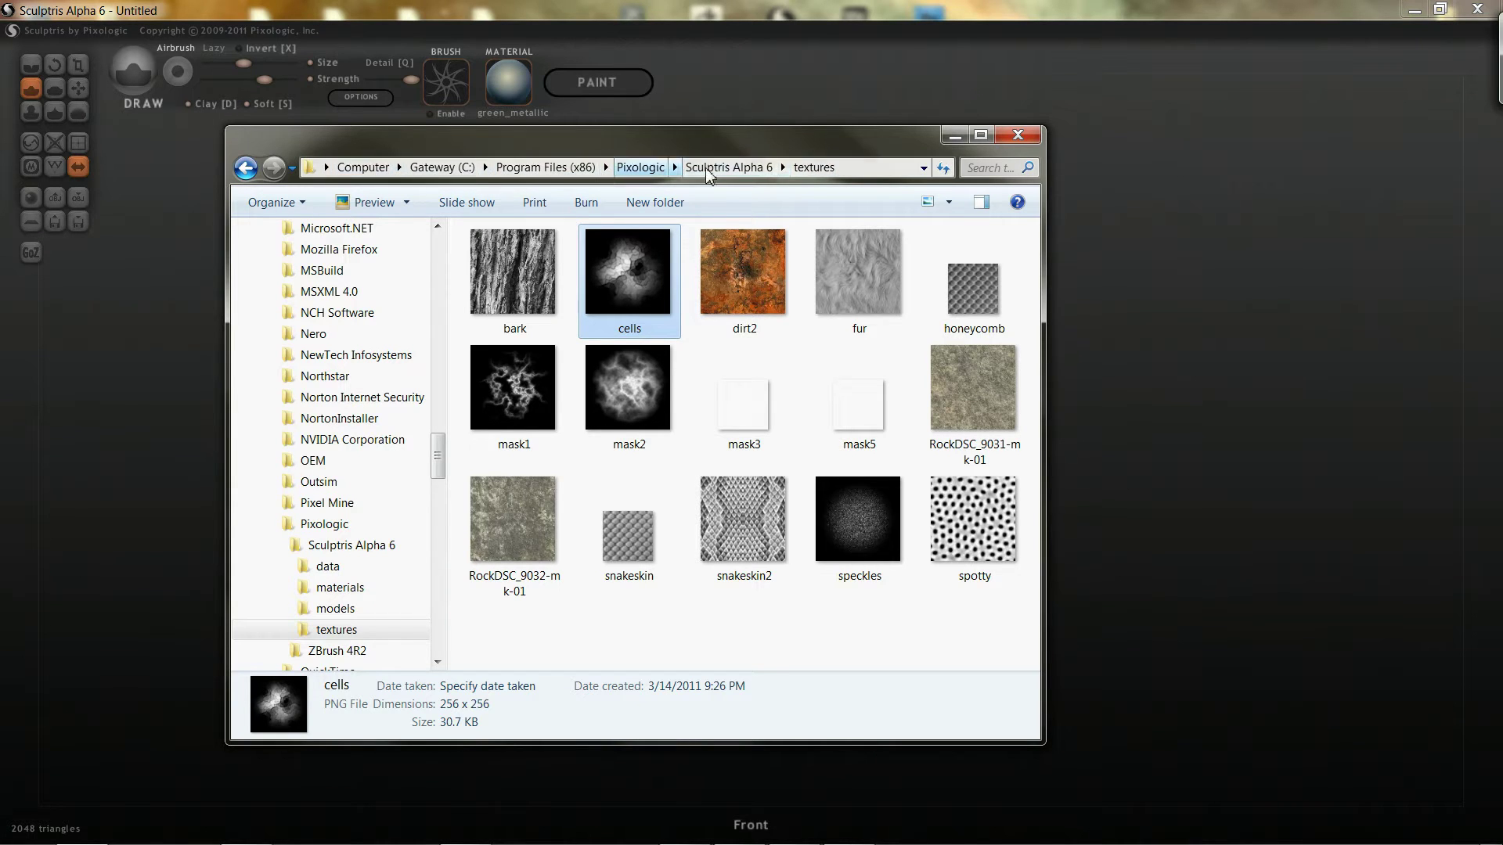
pyautogui.moveTo(689, 134)
pyautogui.mouseDown()
pyautogui.moveTo(708, 150)
pyautogui.moveTo(699, 138)
pyautogui.mouseUp()
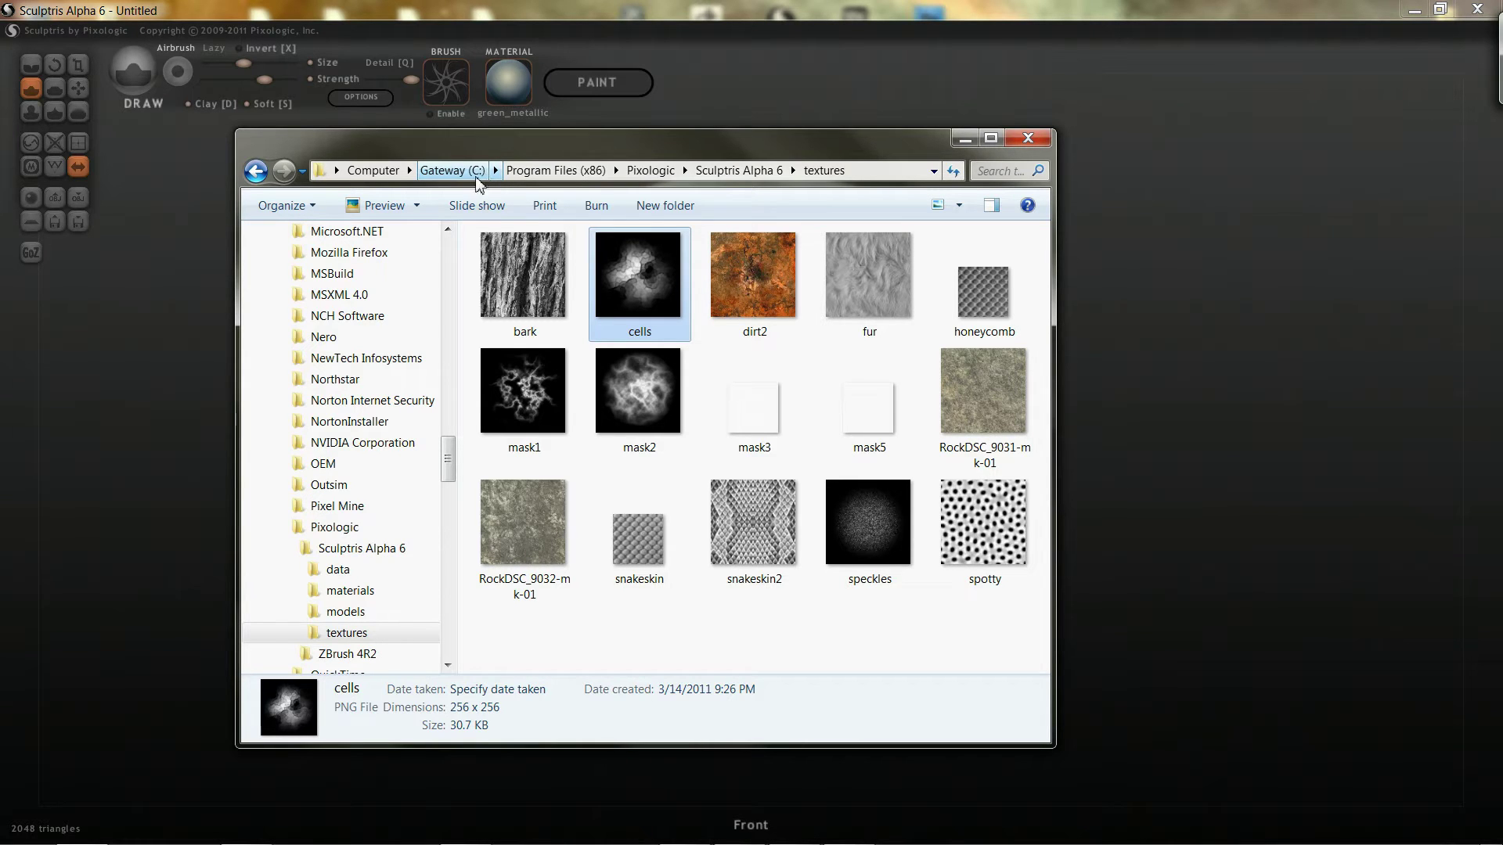
pyautogui.click(650, 171)
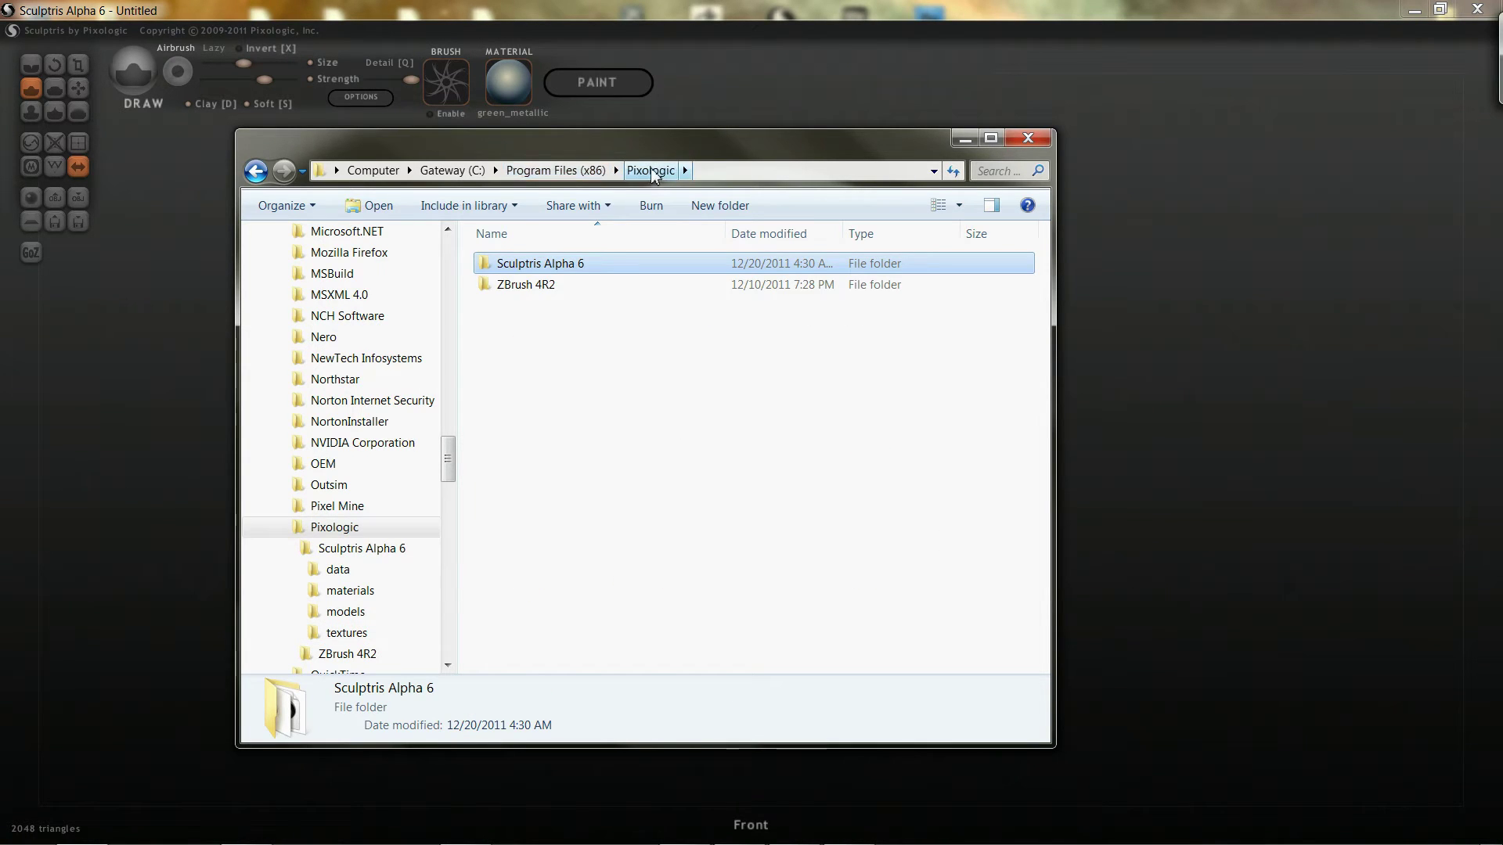
pyautogui.click(543, 286)
pyautogui.click(555, 265)
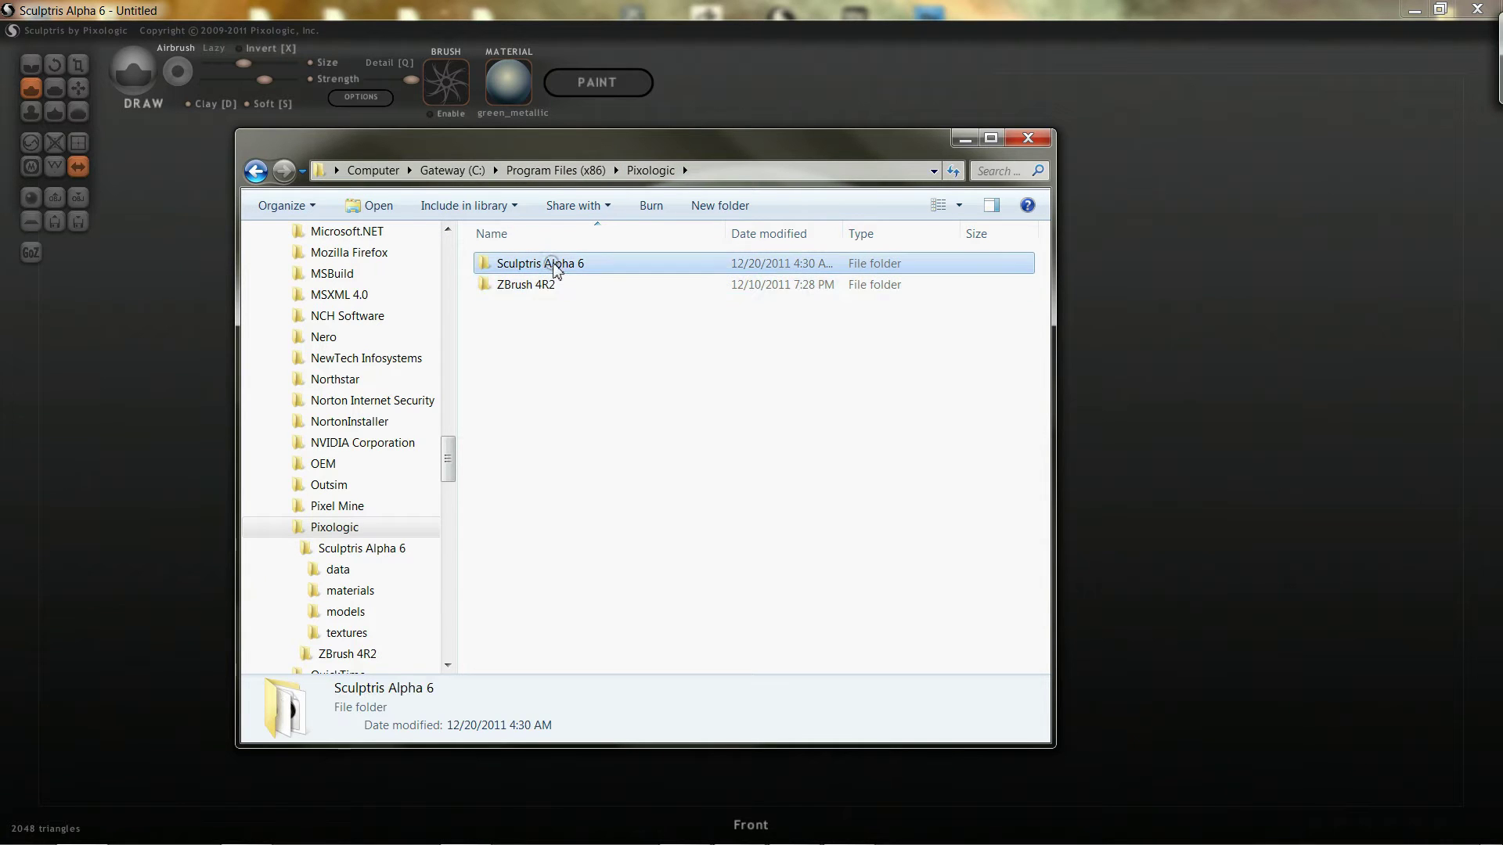
pyautogui.doubleClick(567, 266)
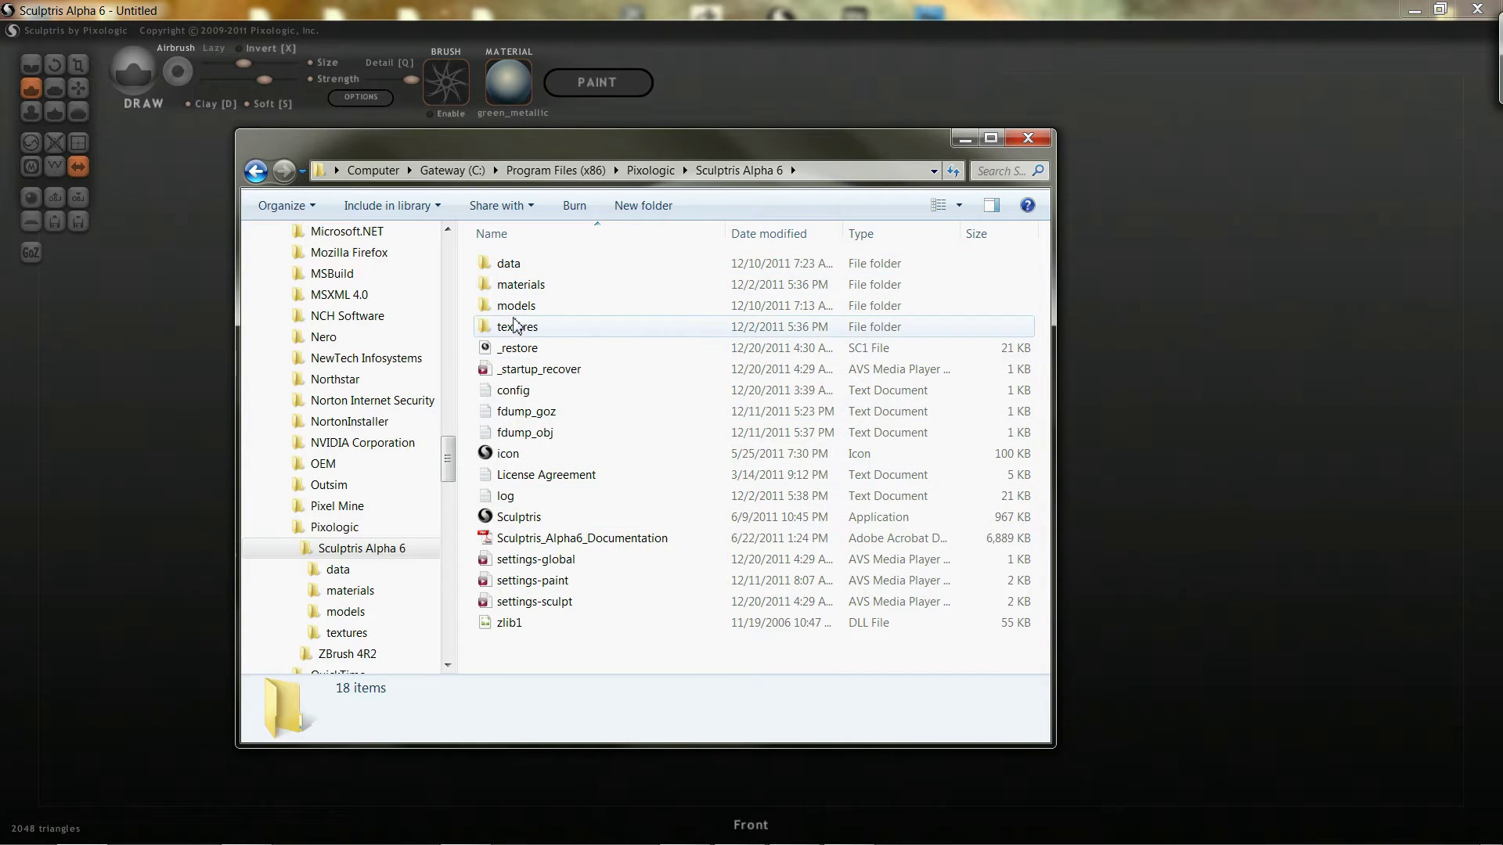
pyautogui.doubleClick(504, 337)
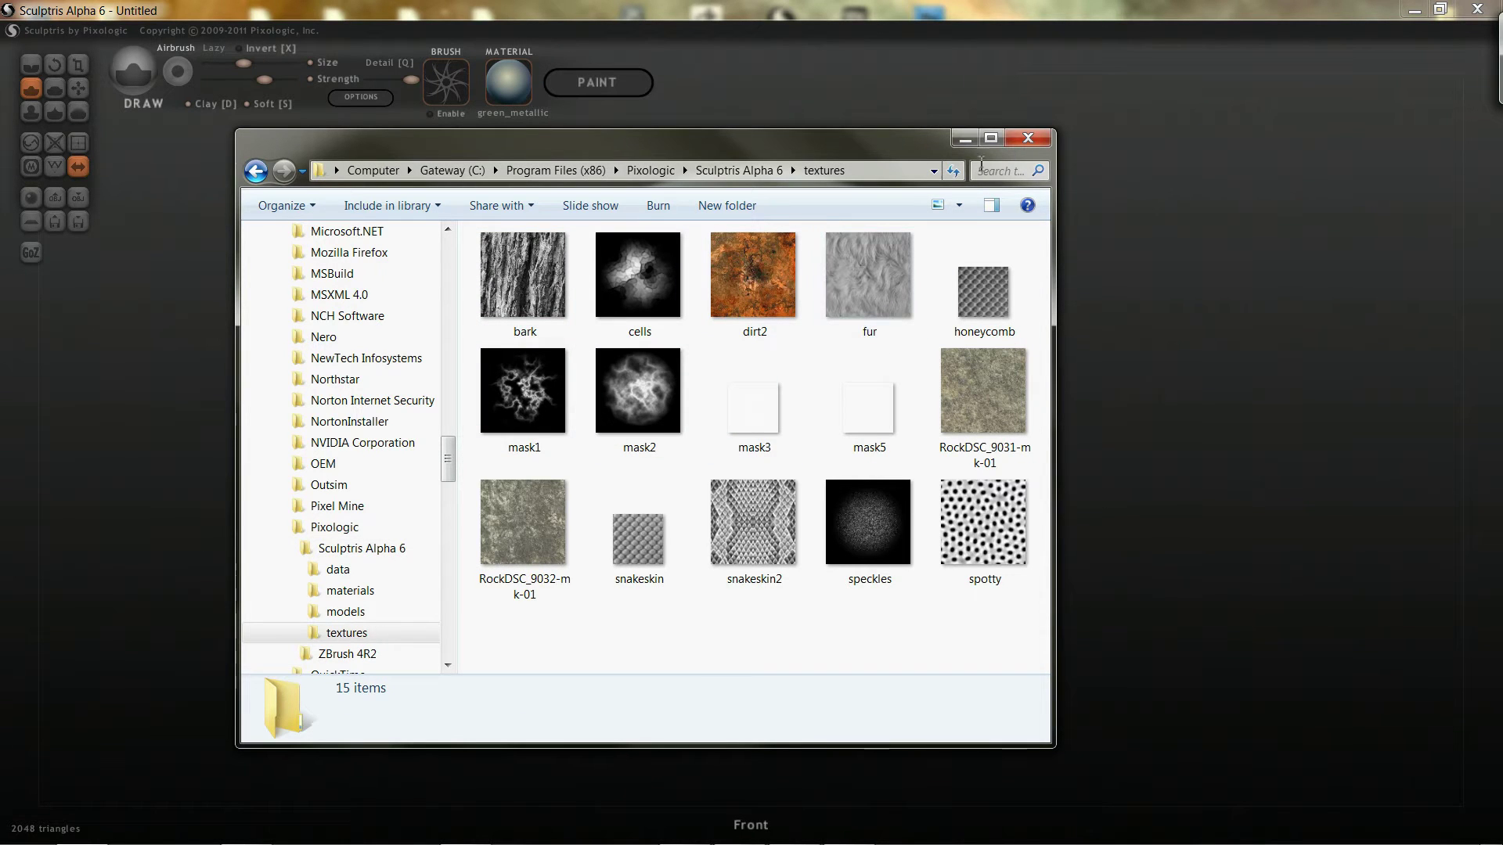
pyautogui.click(964, 141)
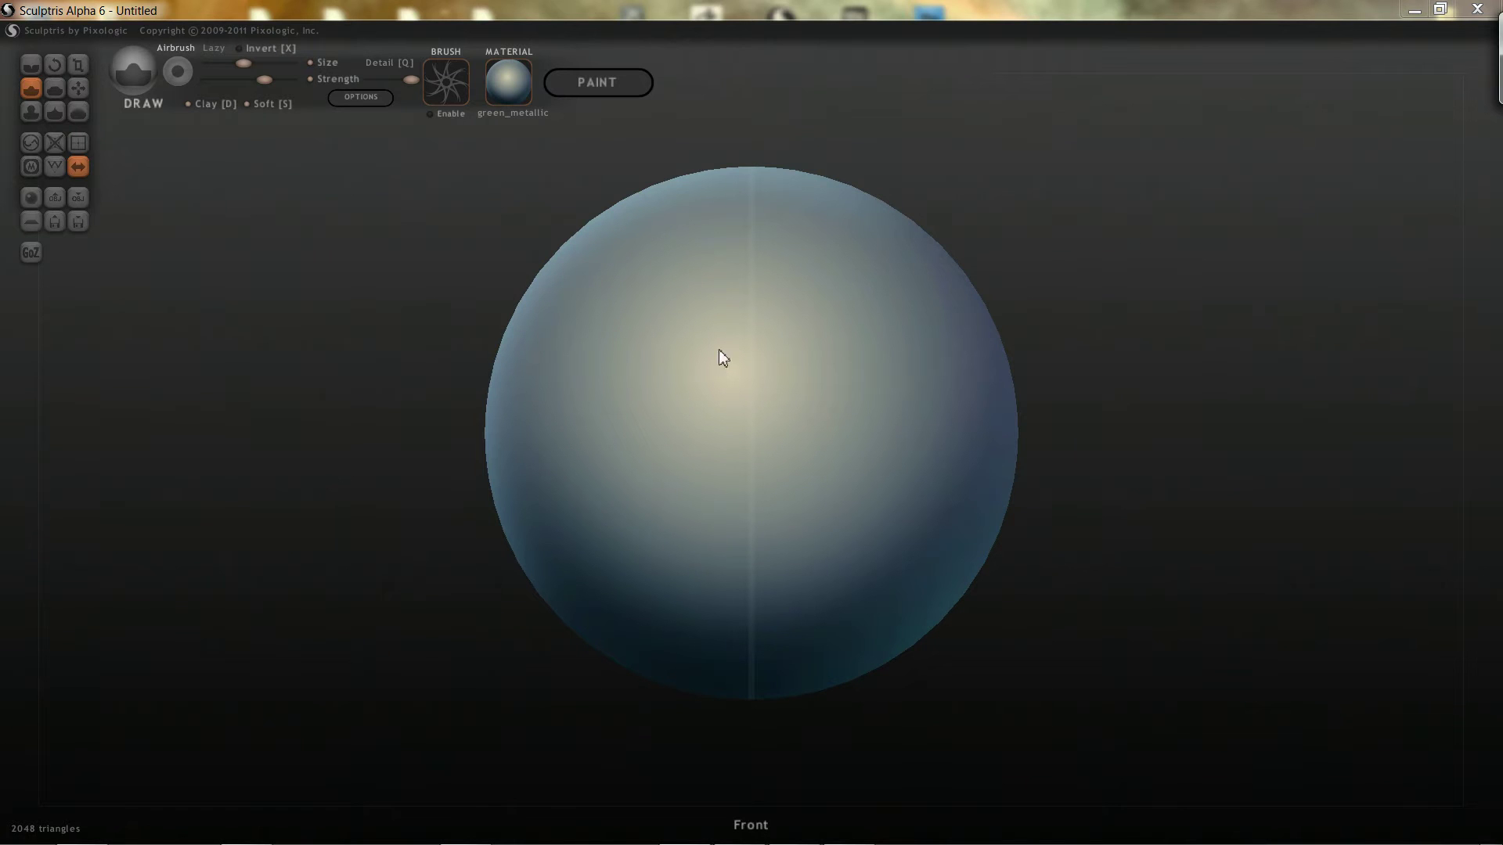
# Step: Create a plane in a new scene
pyautogui.click(31, 221)
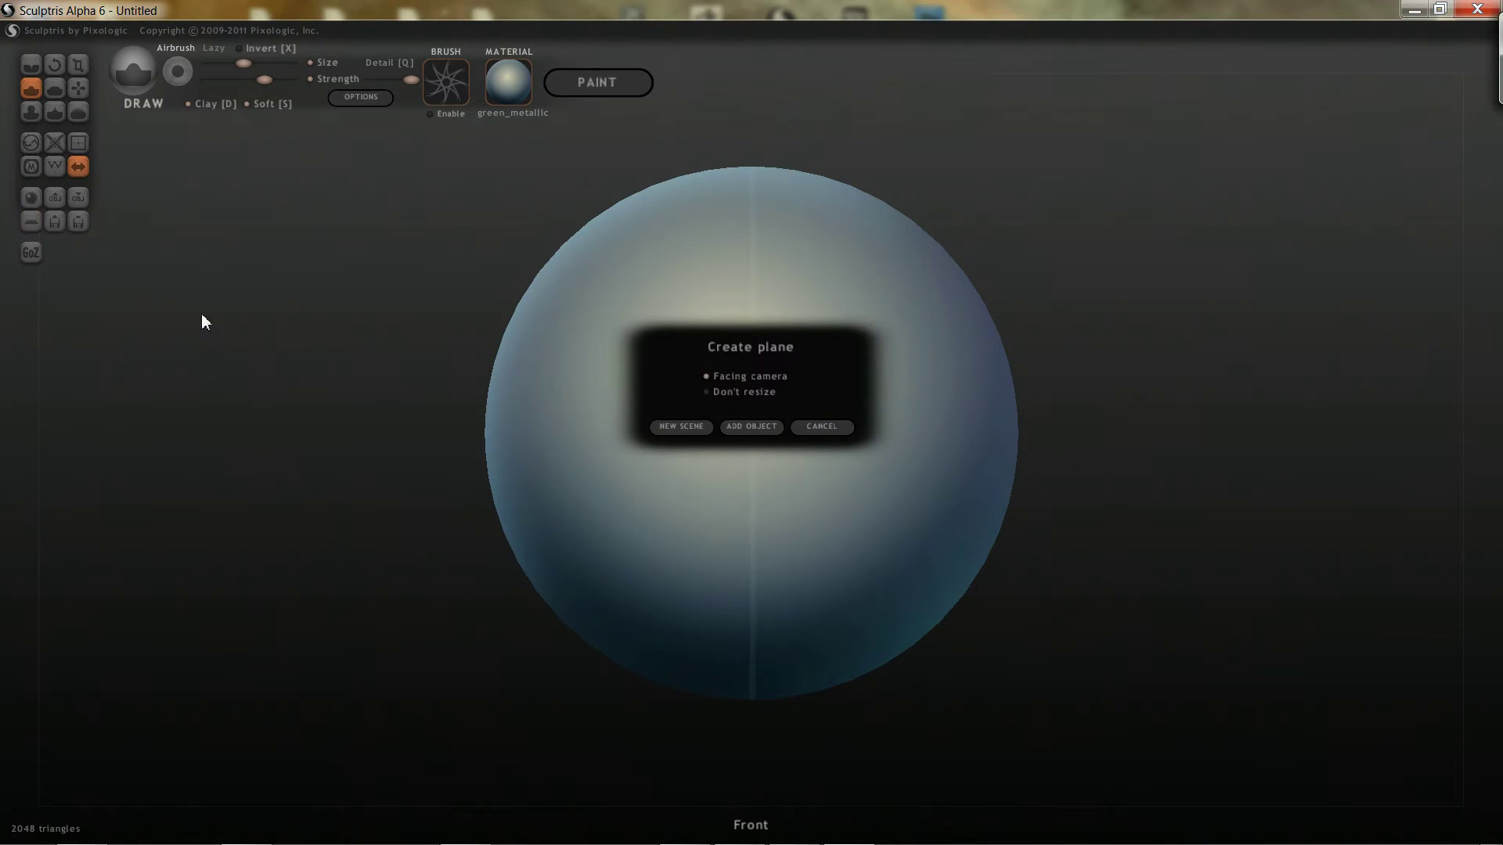
pyautogui.click(694, 429)
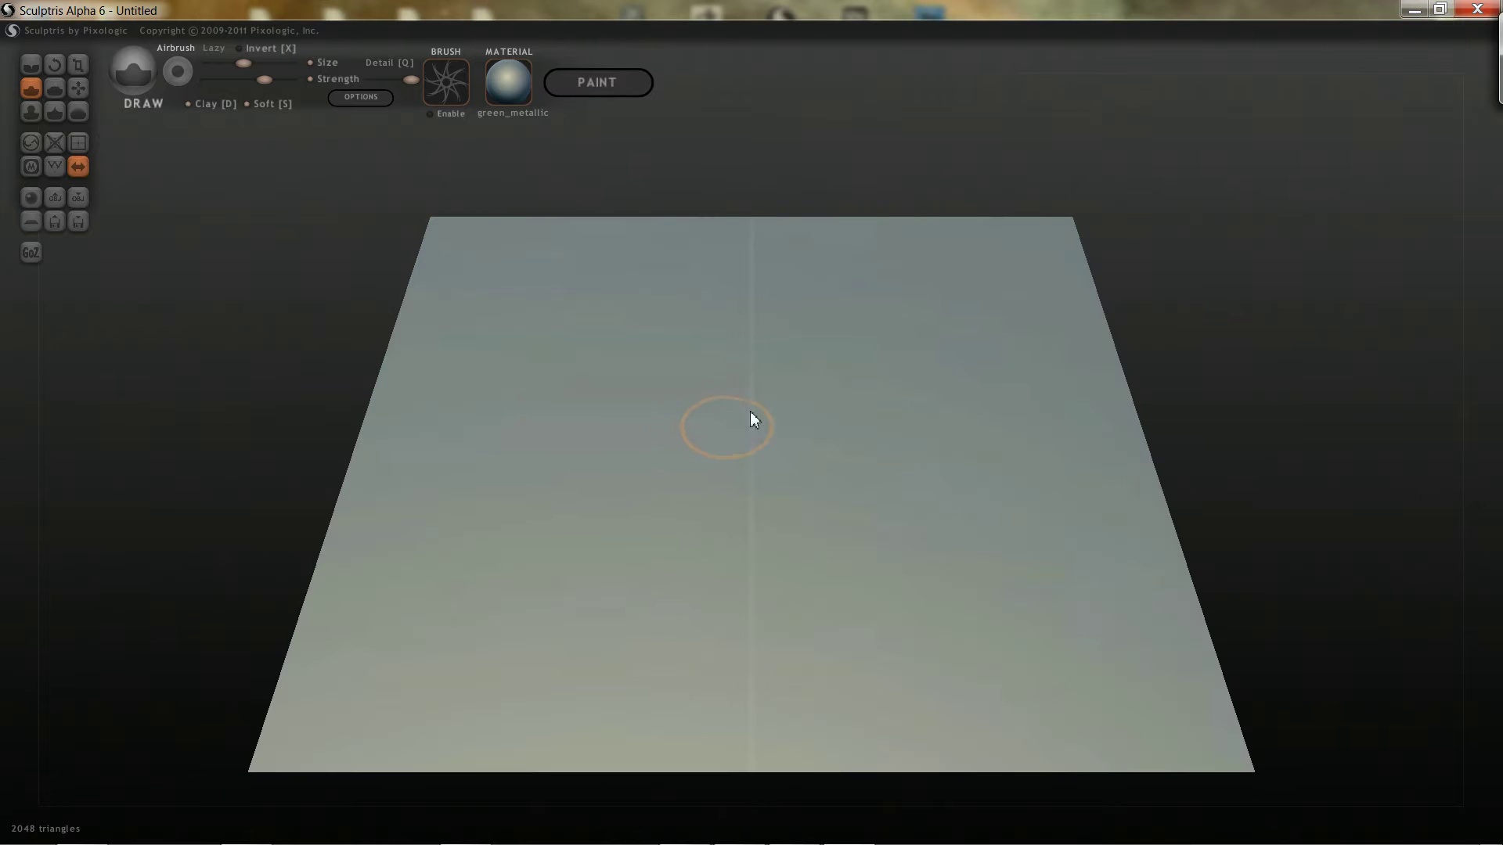
pyautogui.moveTo(871, 337); pyautogui.dragTo(867, 435, button='right')
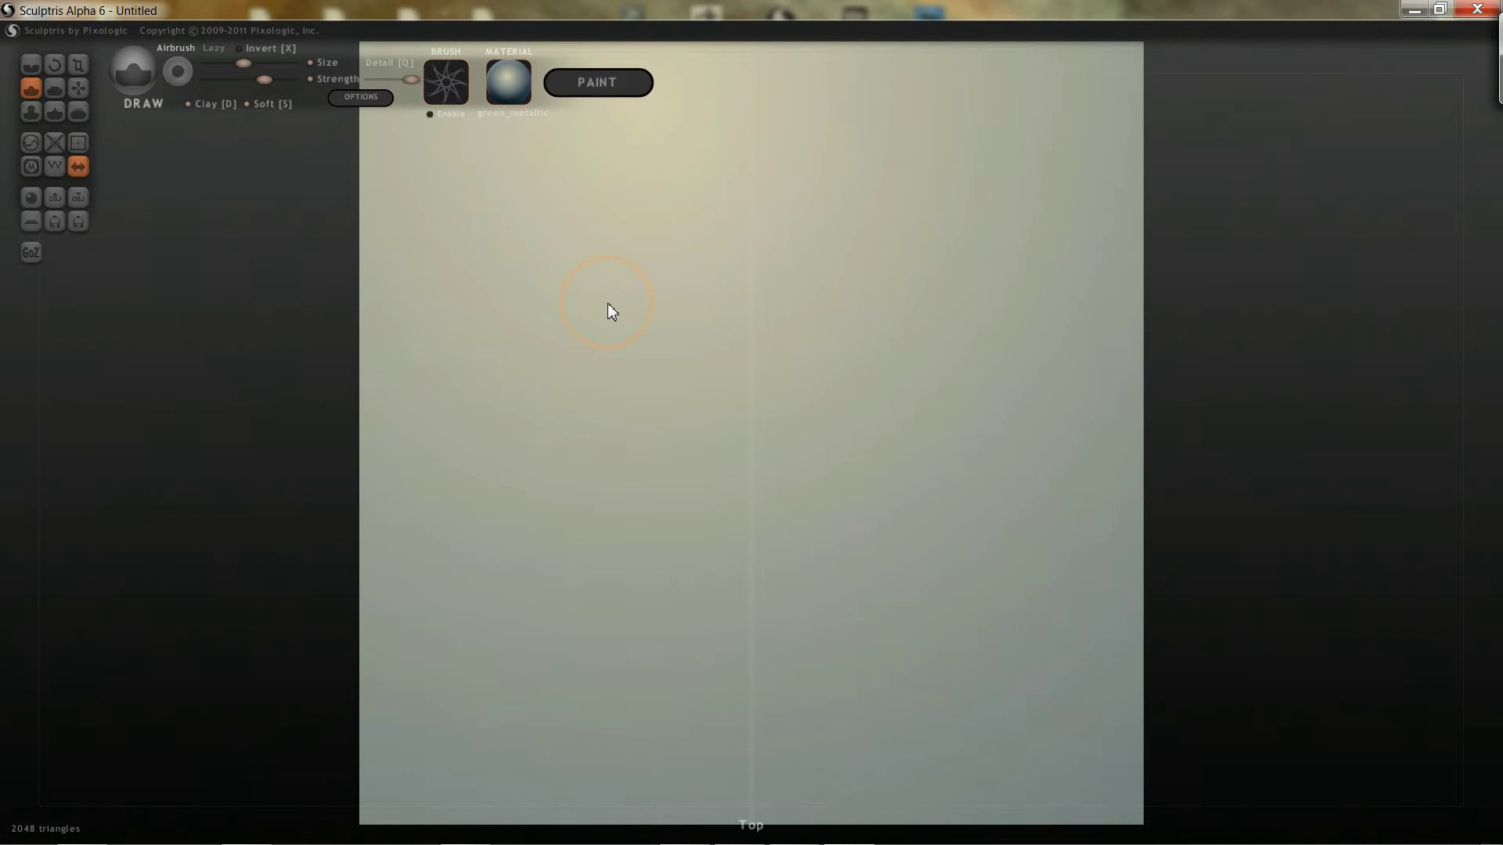
# Step: Subdivide the whole plane four times, showing the wireframe while doing so and hiding it again
pyautogui.press('w')
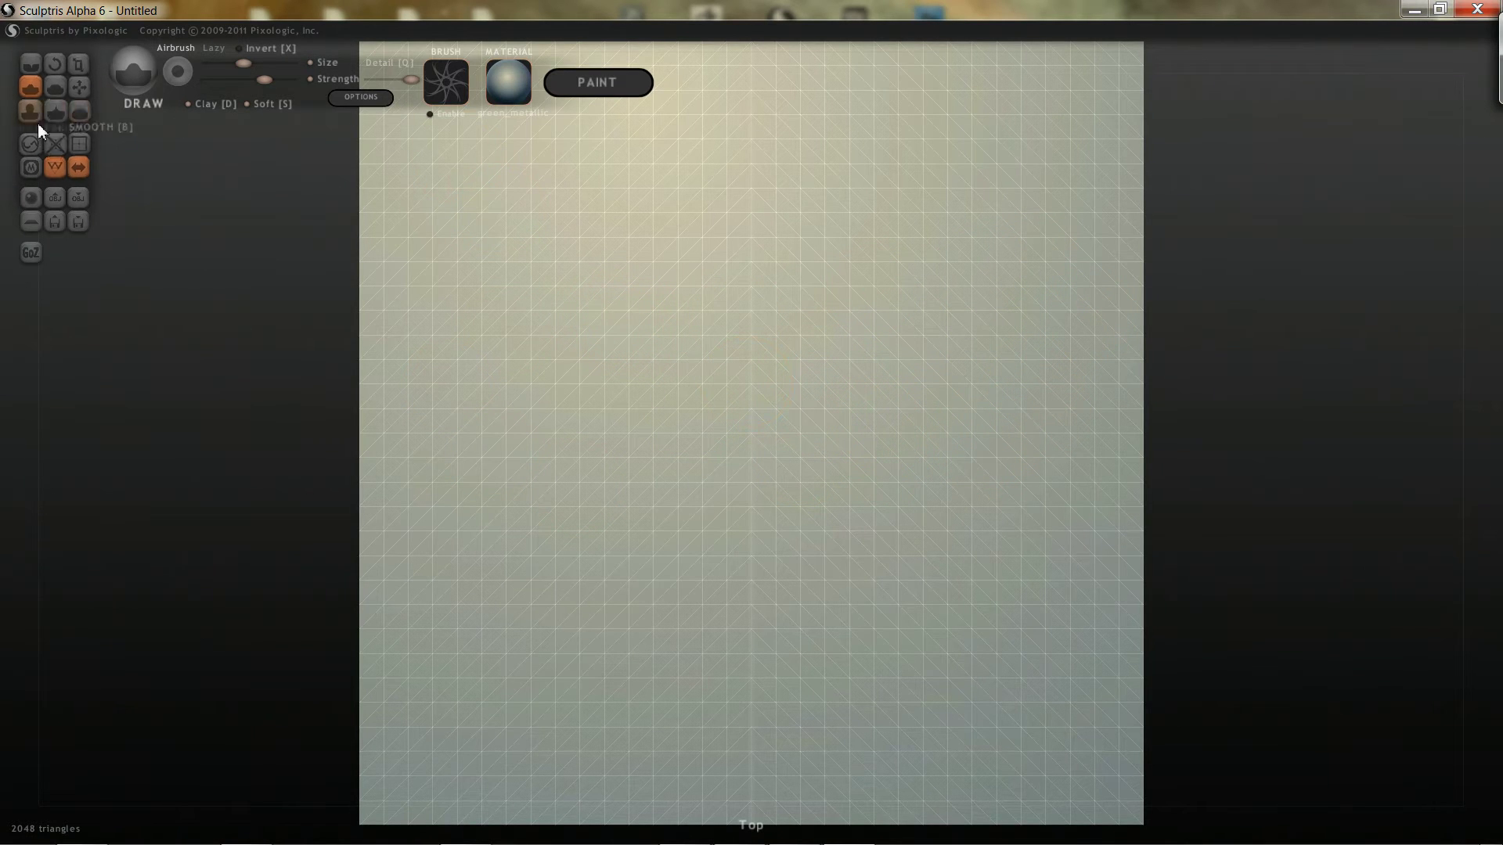
pyautogui.click(81, 143)
pyautogui.click(82, 145)
pyautogui.click(78, 147)
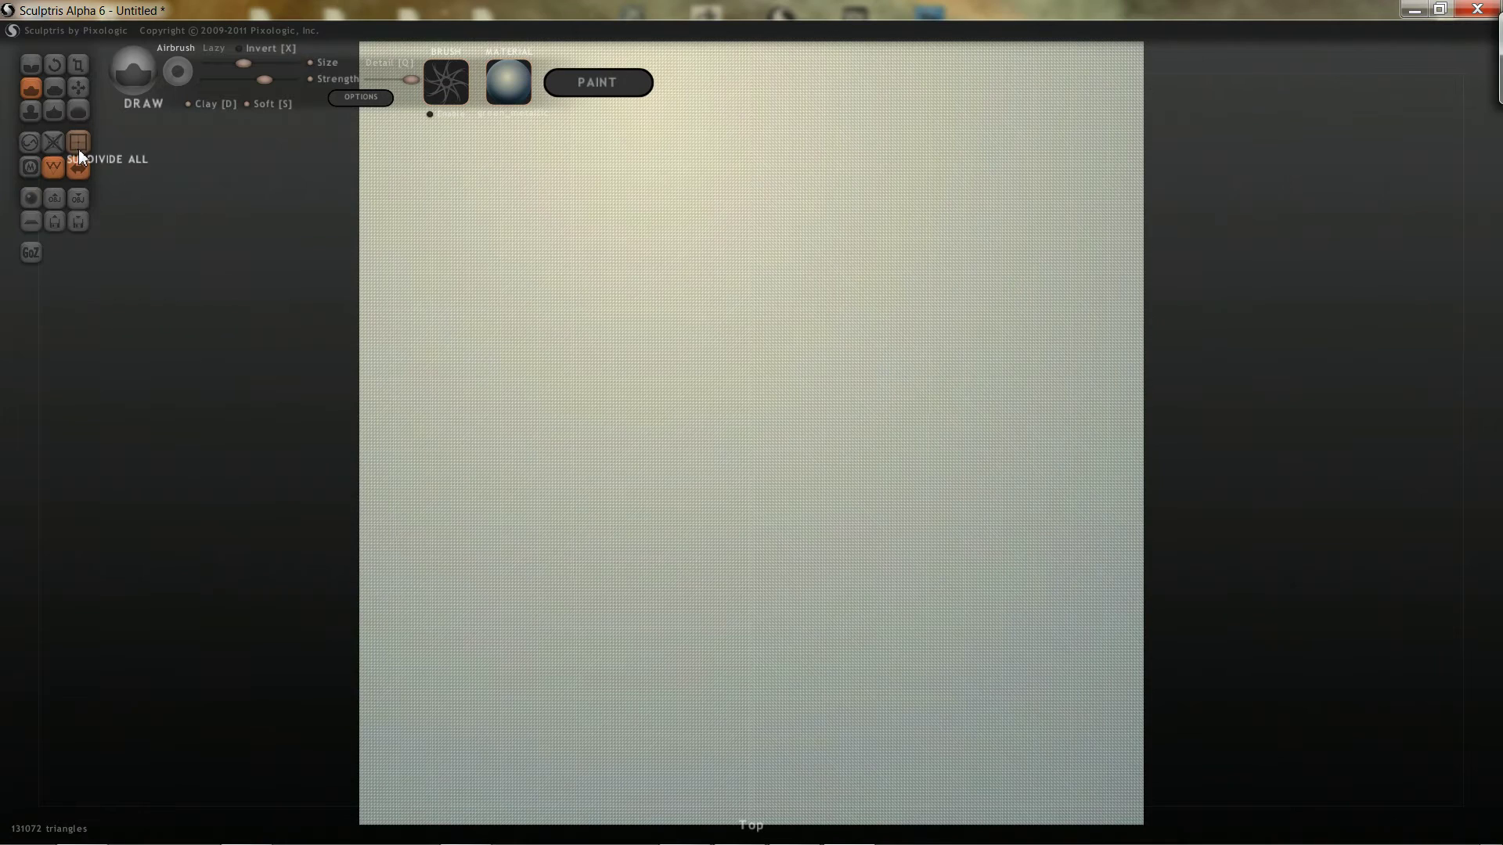
pyautogui.click(81, 152)
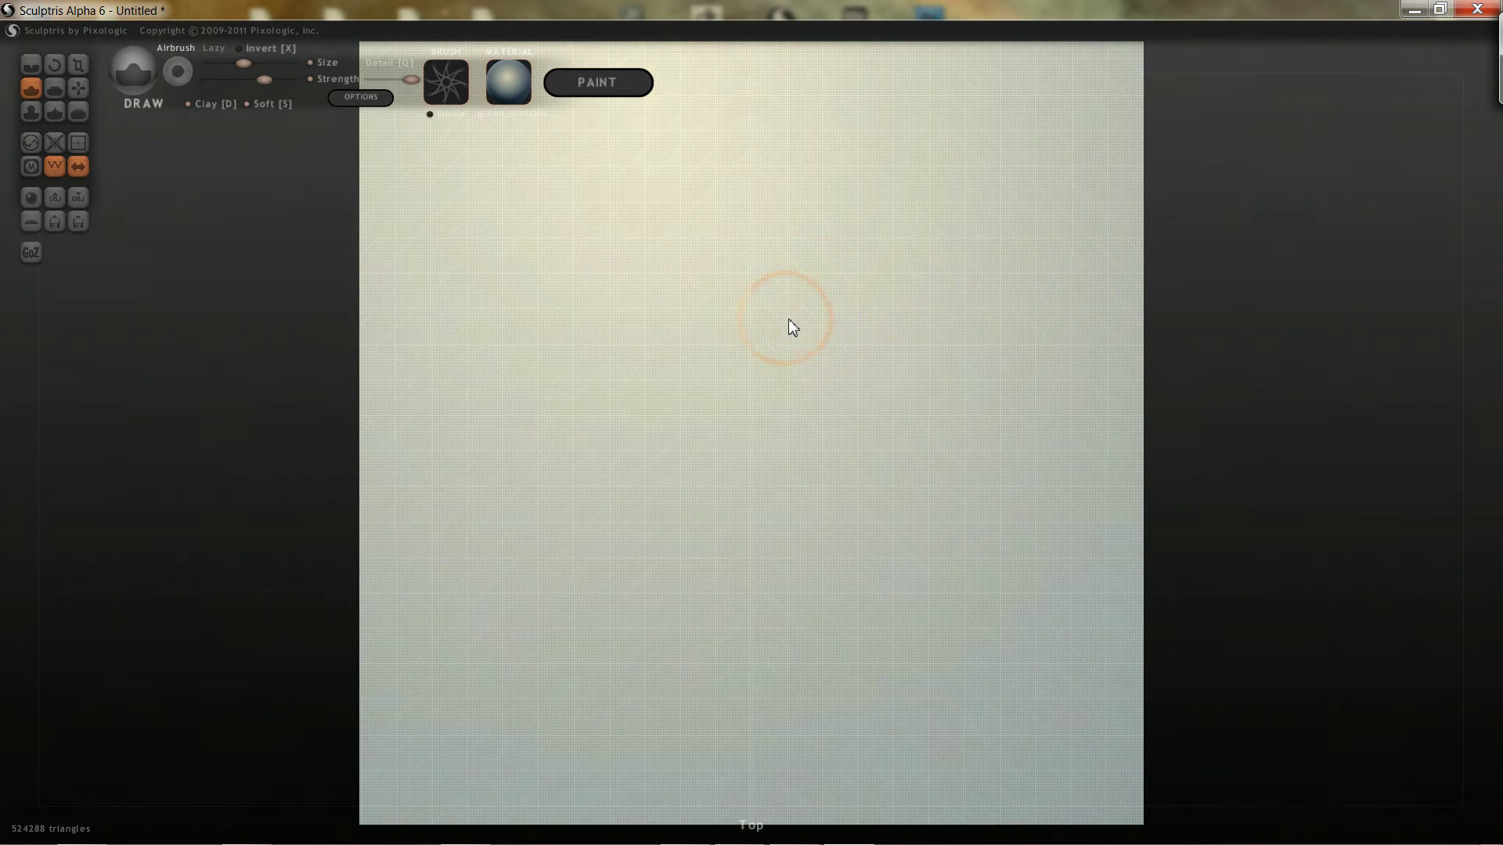
pyautogui.press('w')
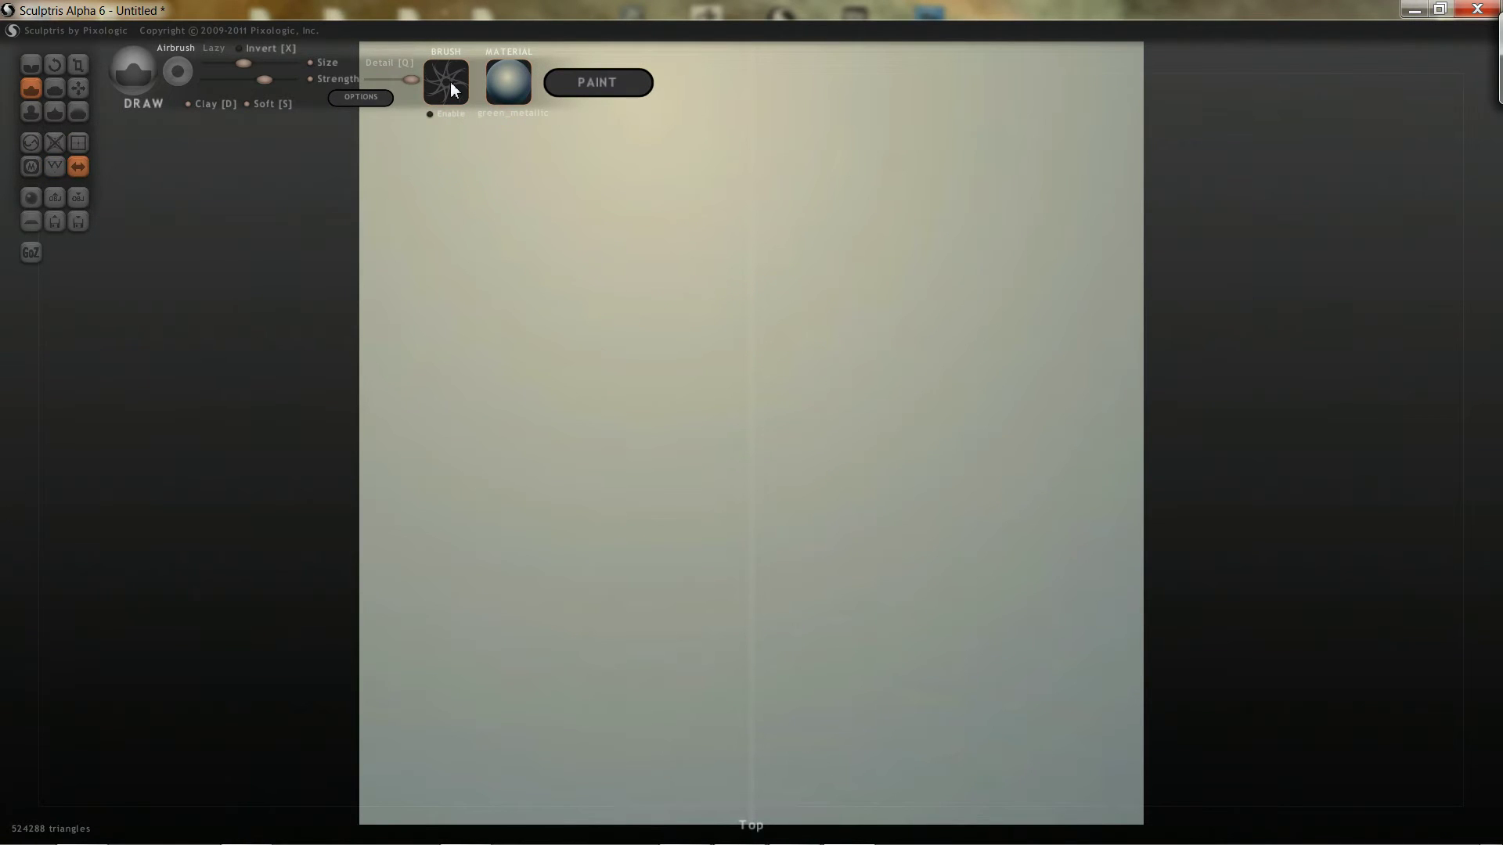
# Step: Try to add a brush texture set from the Pixologic\Sculptris Alpha 6\textures folder under Program Files (x86) on drive C
pyautogui.click(448, 86)
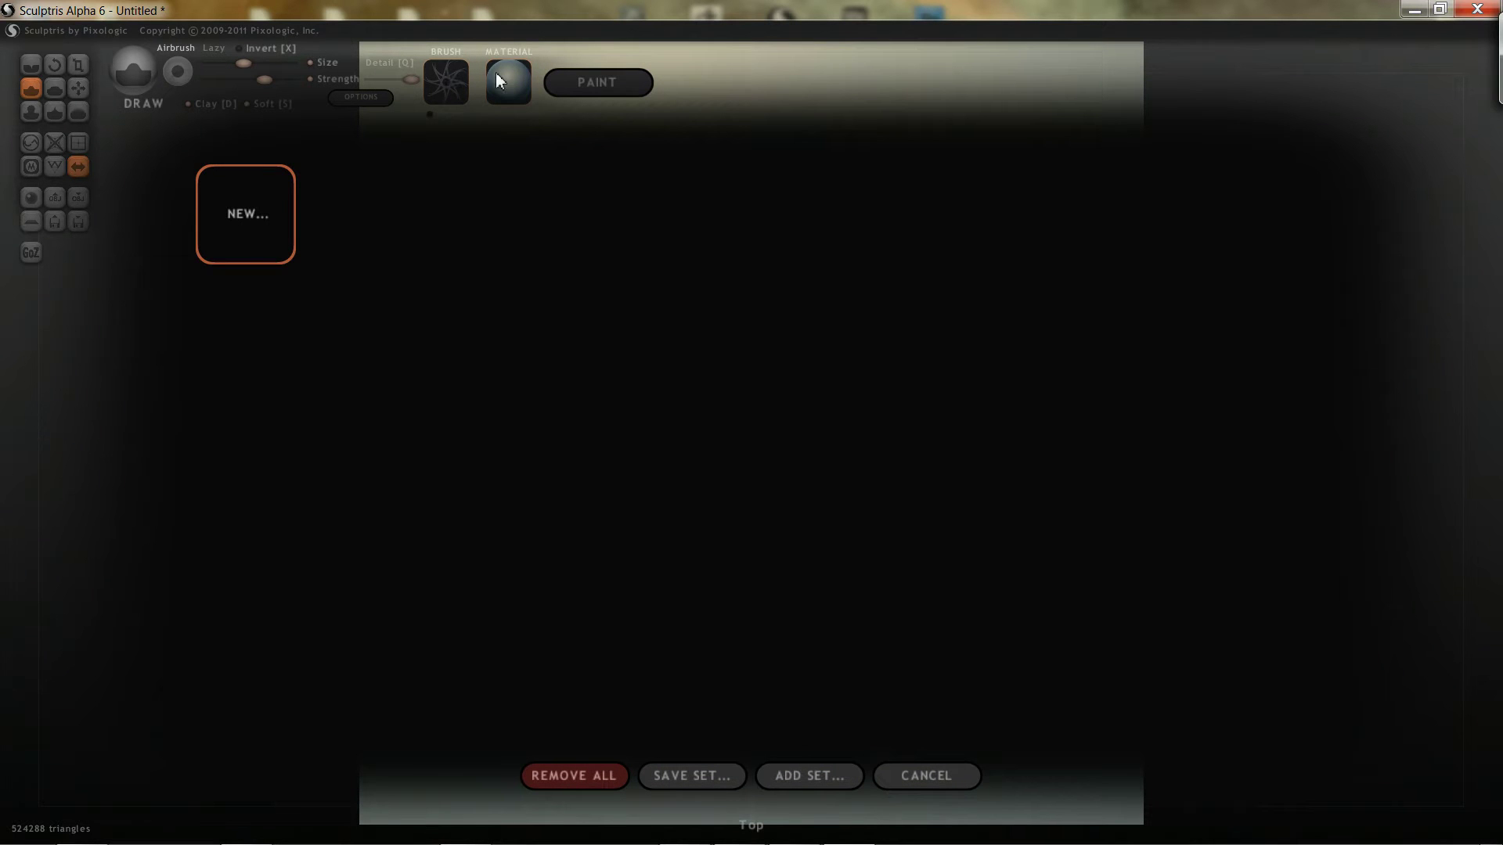
pyautogui.click(922, 775)
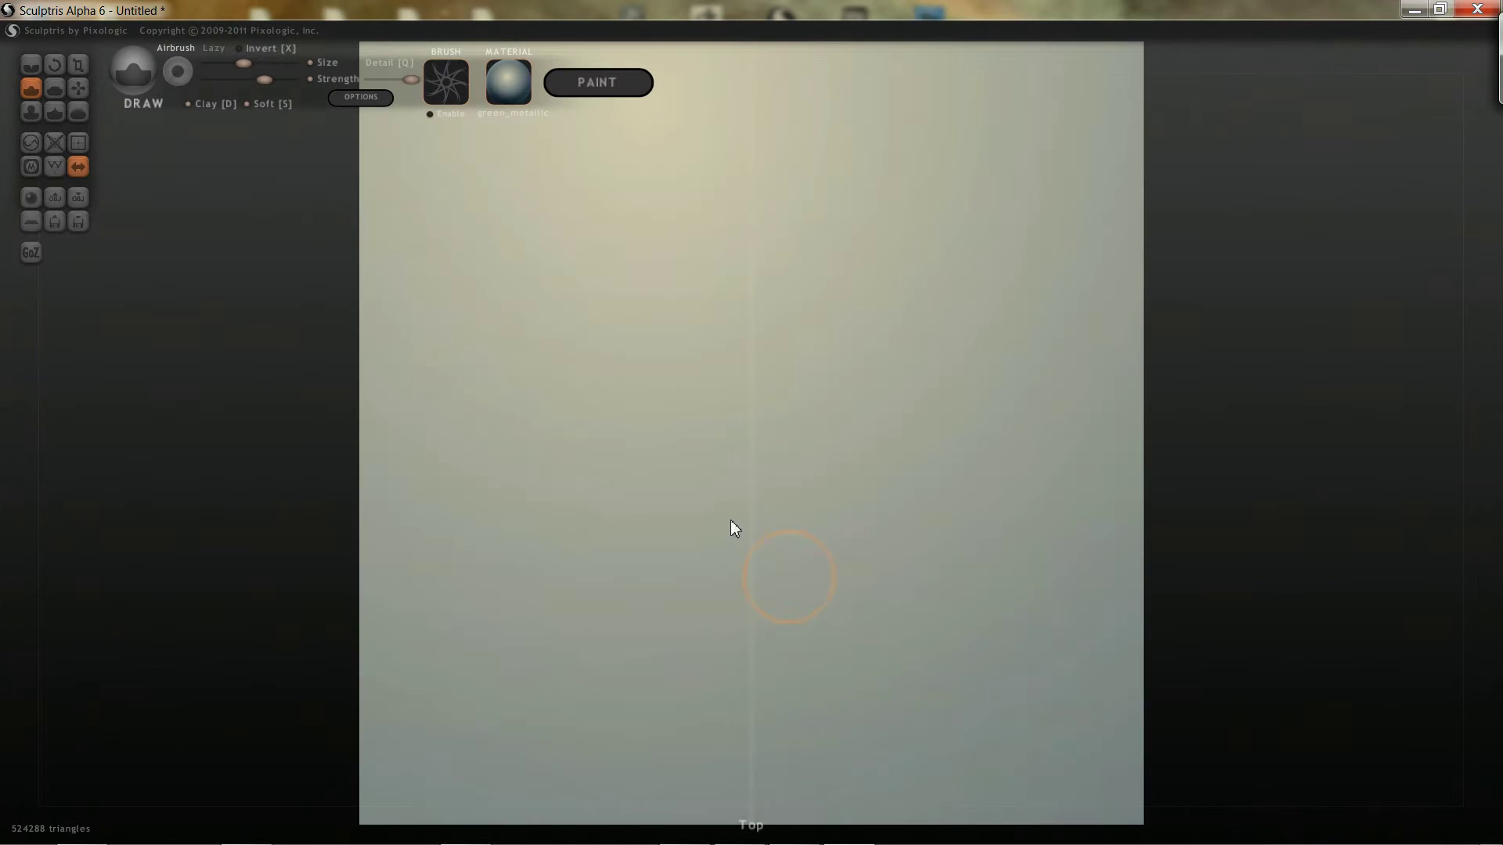
pyautogui.click(457, 87)
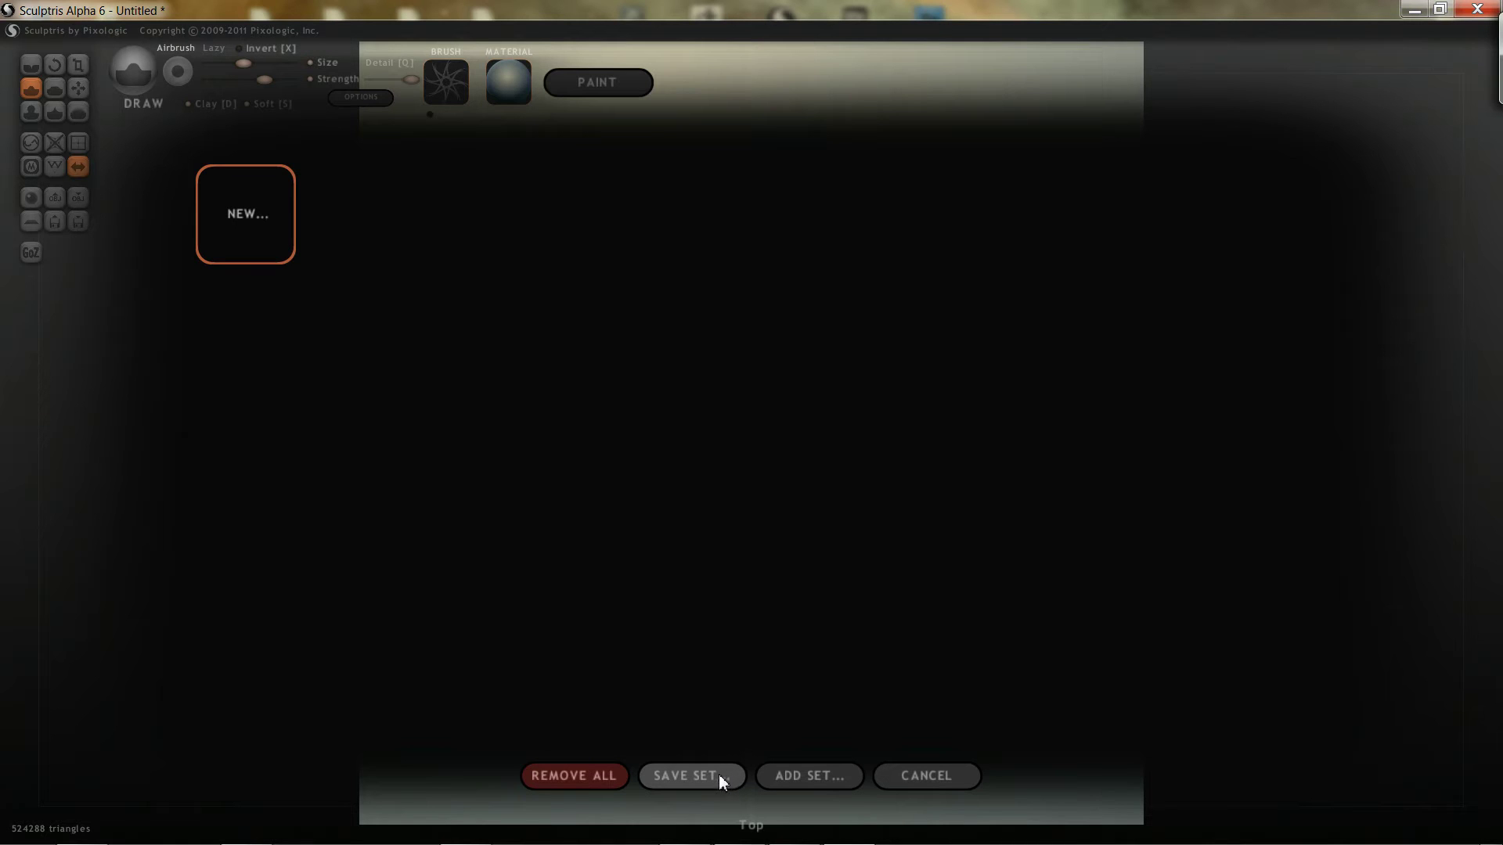
pyautogui.click(810, 776)
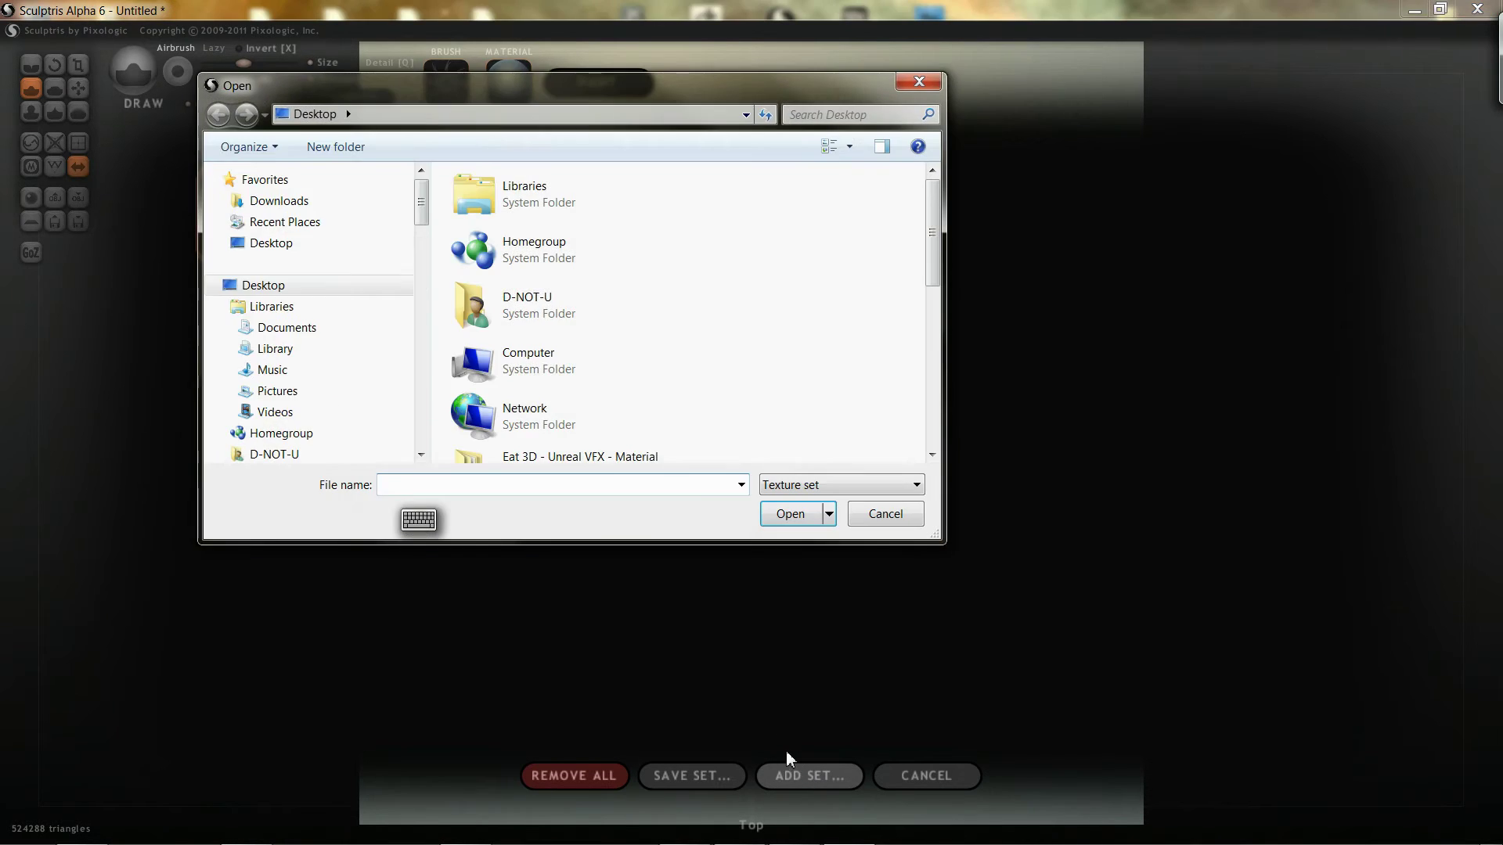
pyautogui.scroll(-1, 938, 266)
pyautogui.scroll(1, 938, 266)
pyautogui.moveTo(419, 202); pyautogui.dragTo(427, 301)
pyautogui.click(296, 279)
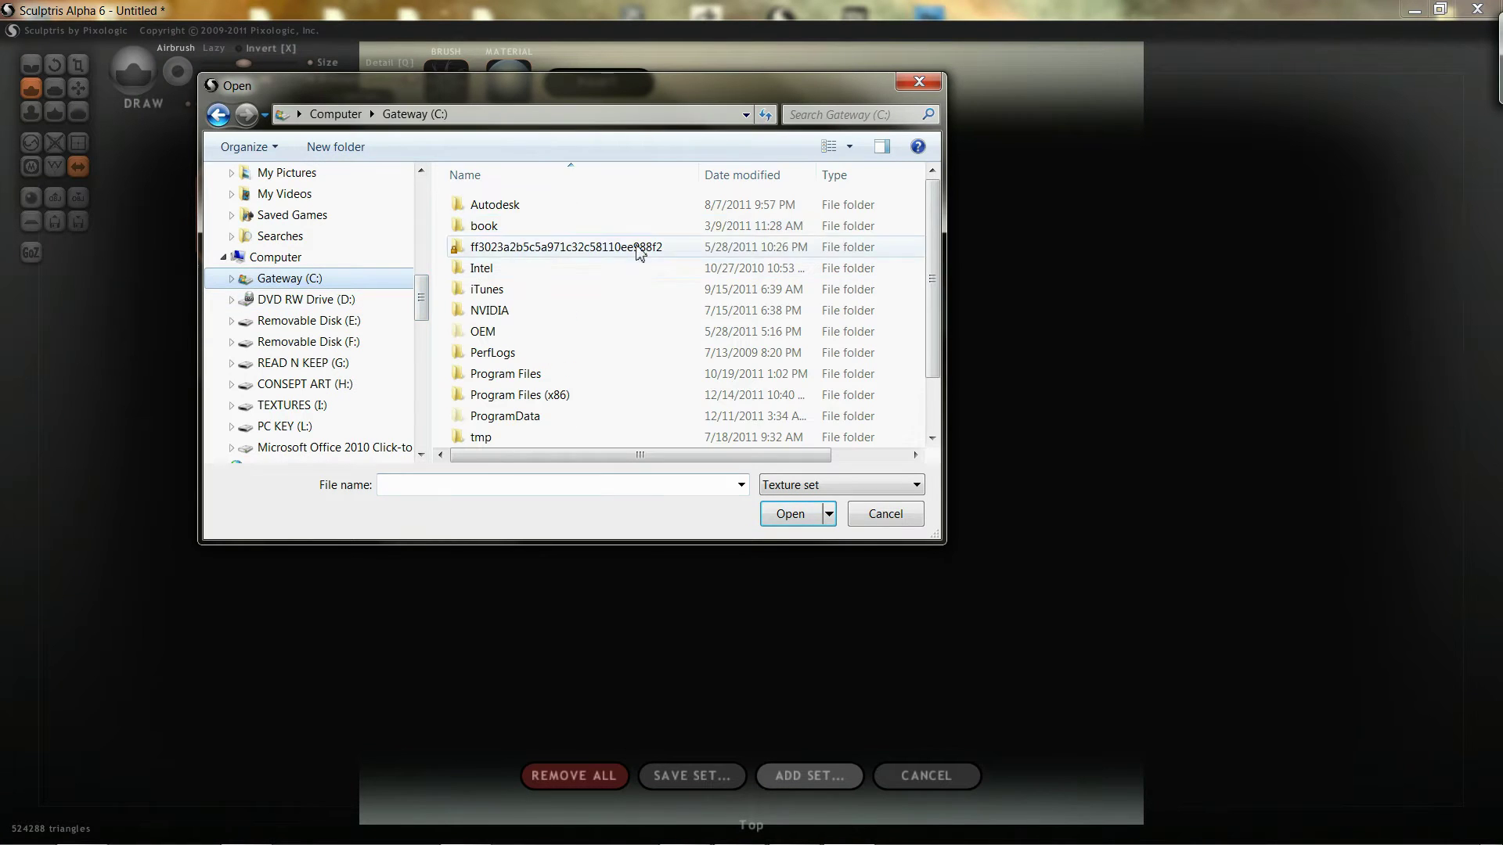
pyautogui.moveTo(533, 315); pyautogui.dragTo(523, 391, button='right')
pyautogui.press('Escape')
pyautogui.doubleClick(524, 394)
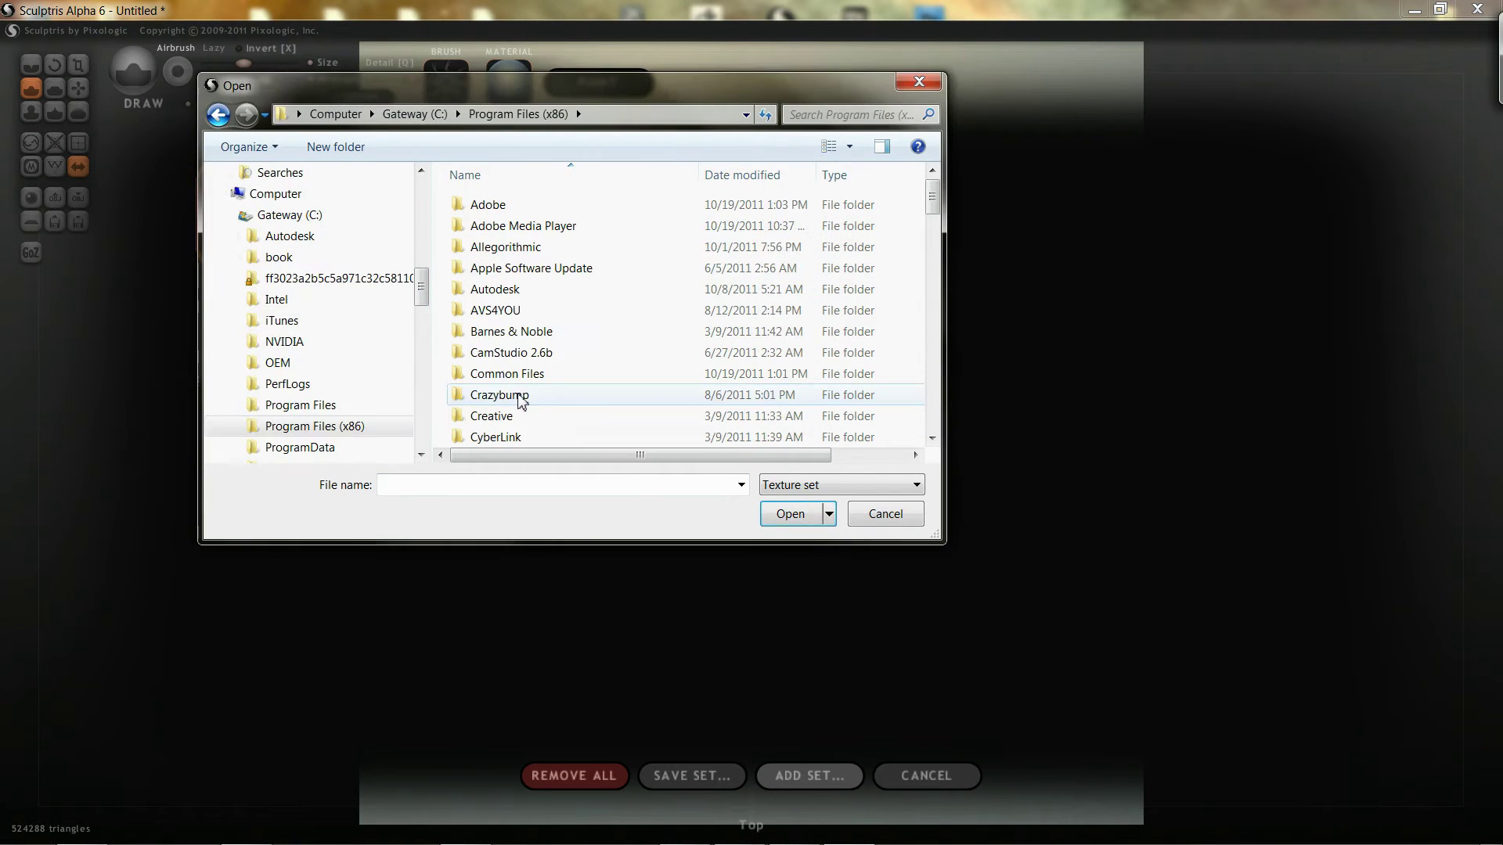
pyautogui.moveTo(932, 205); pyautogui.dragTo(927, 357)
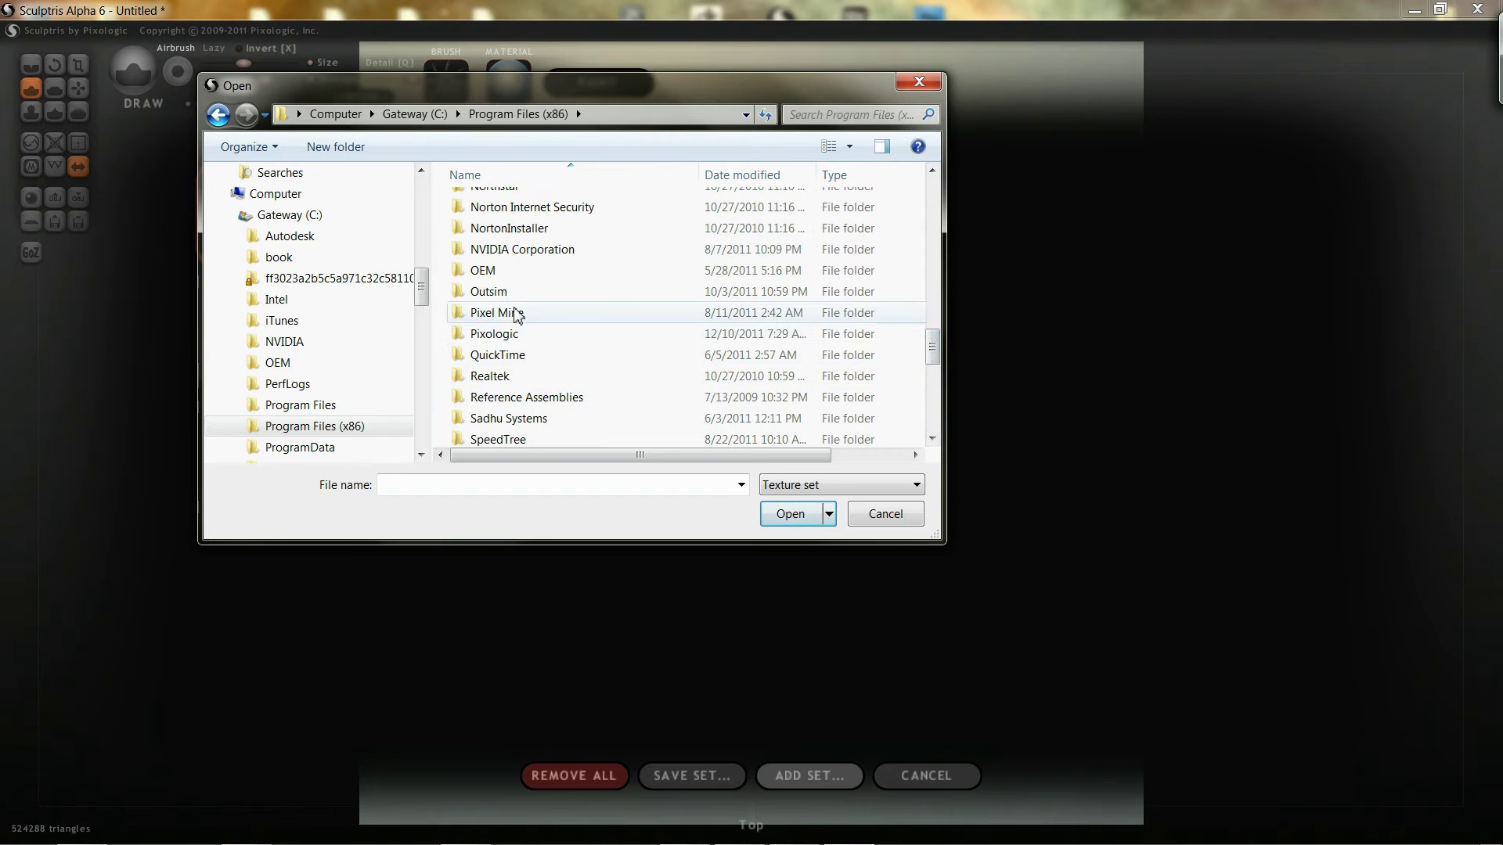
pyautogui.doubleClick(610, 342)
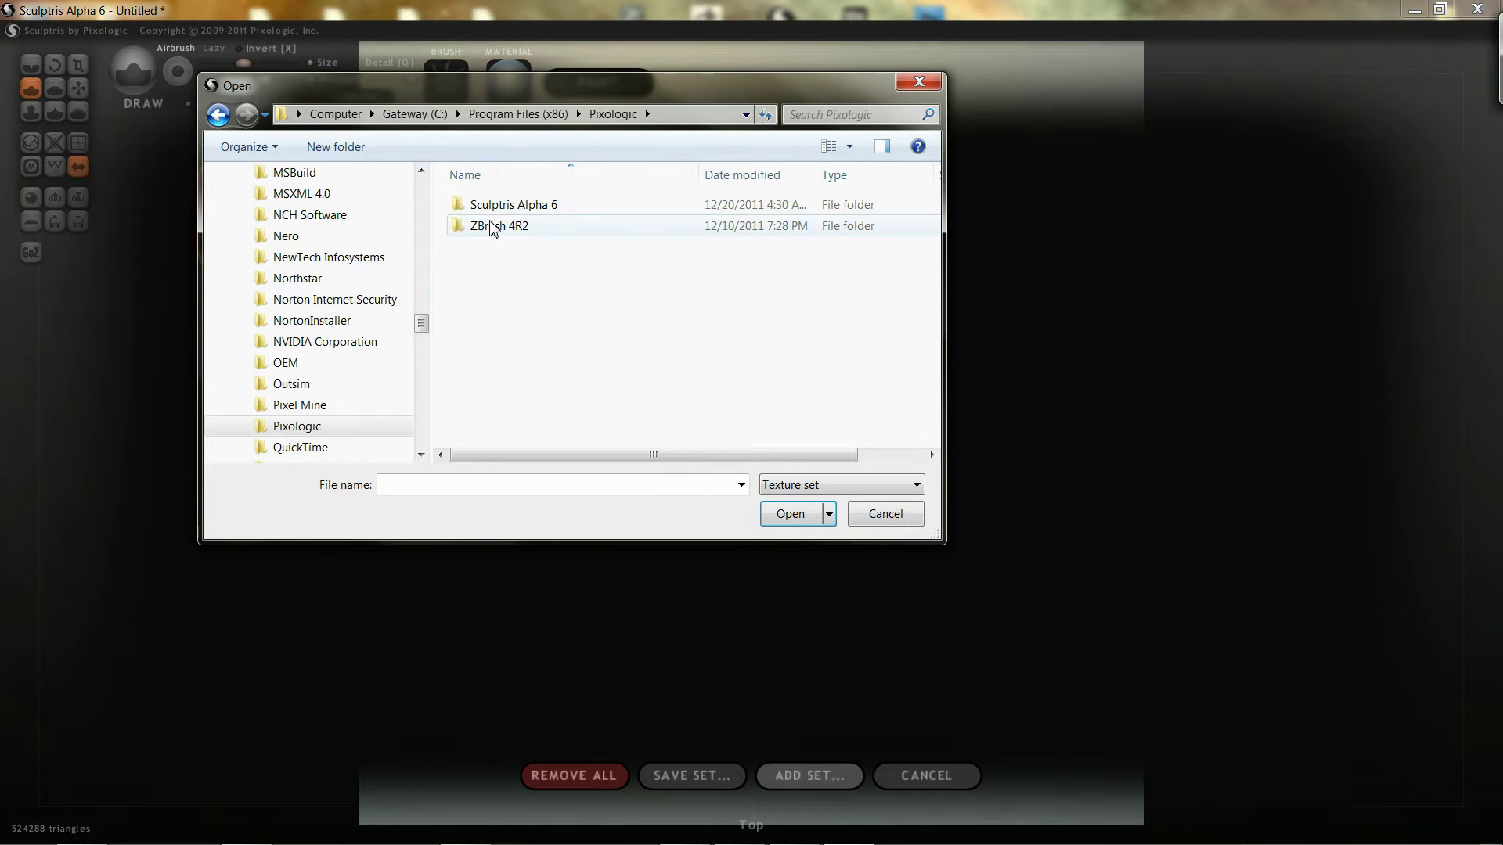
pyautogui.doubleClick(512, 206)
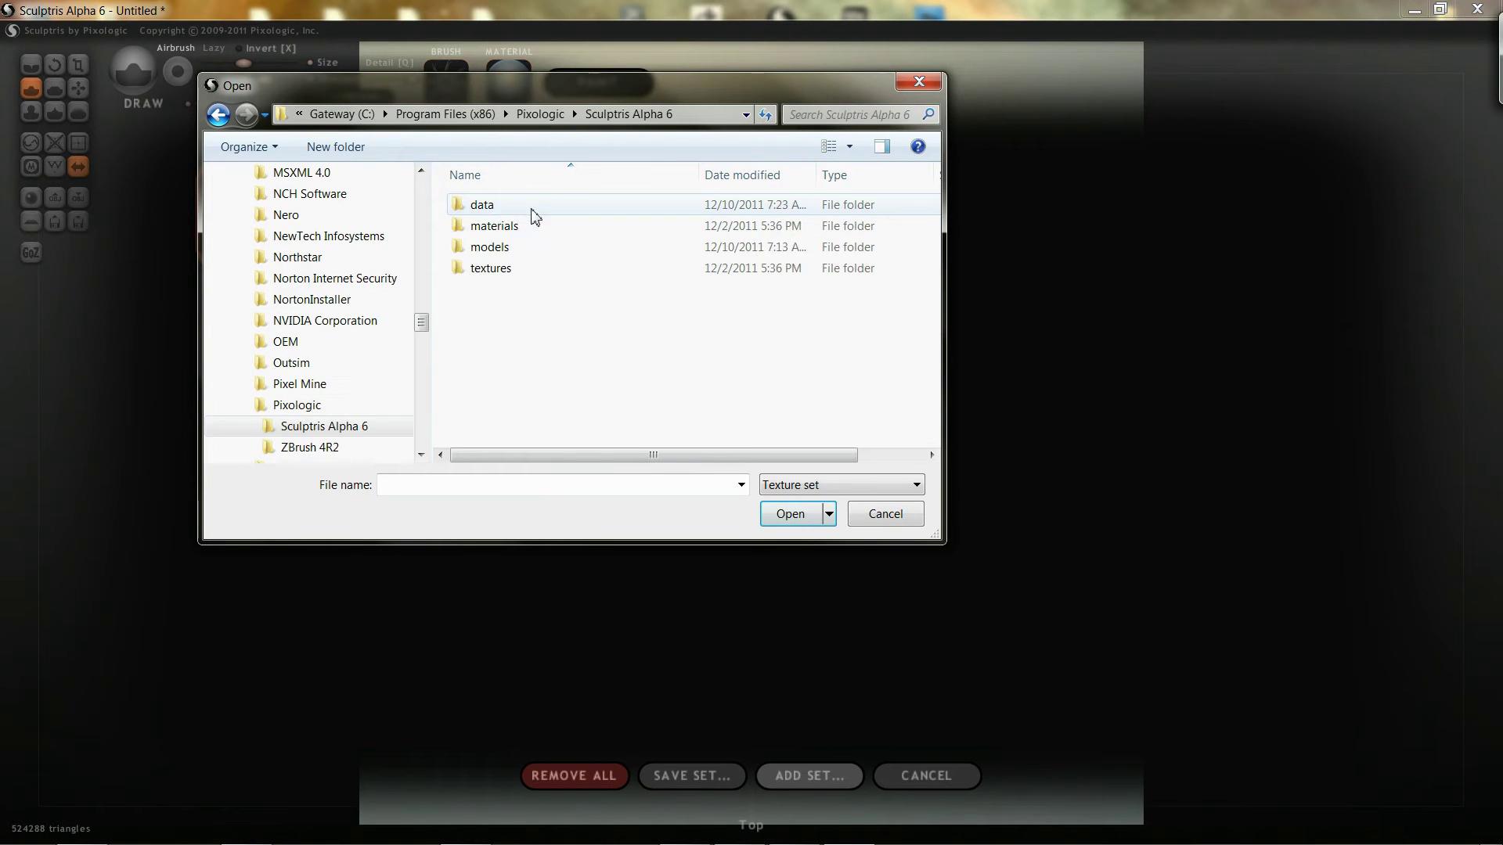
pyautogui.doubleClick(488, 268)
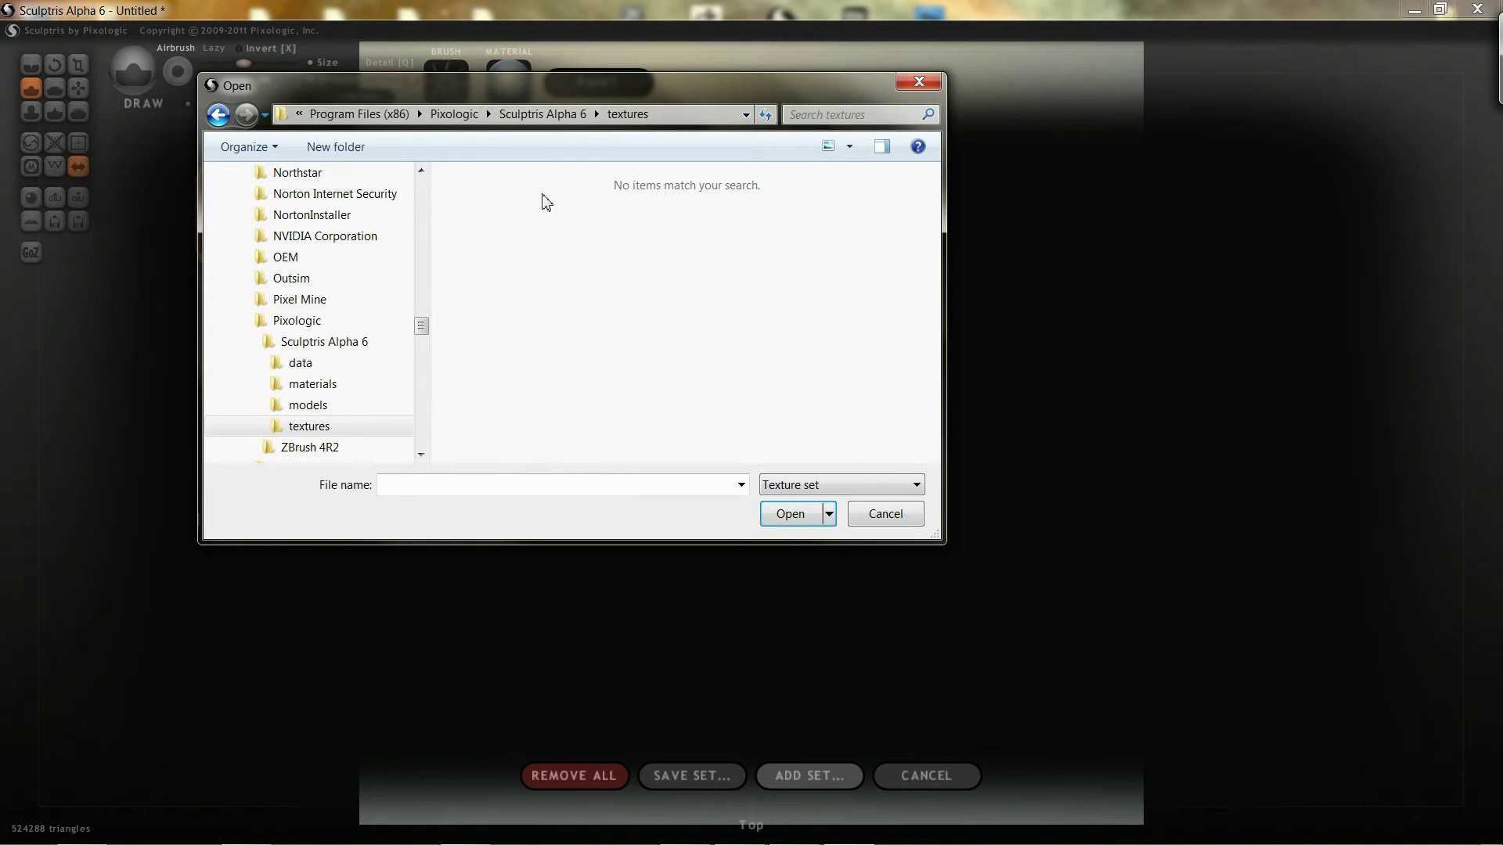
# Step: Recheck the textures folder for a texture set and cancel the set import
pyautogui.click(744, 485)
pyautogui.click(744, 485)
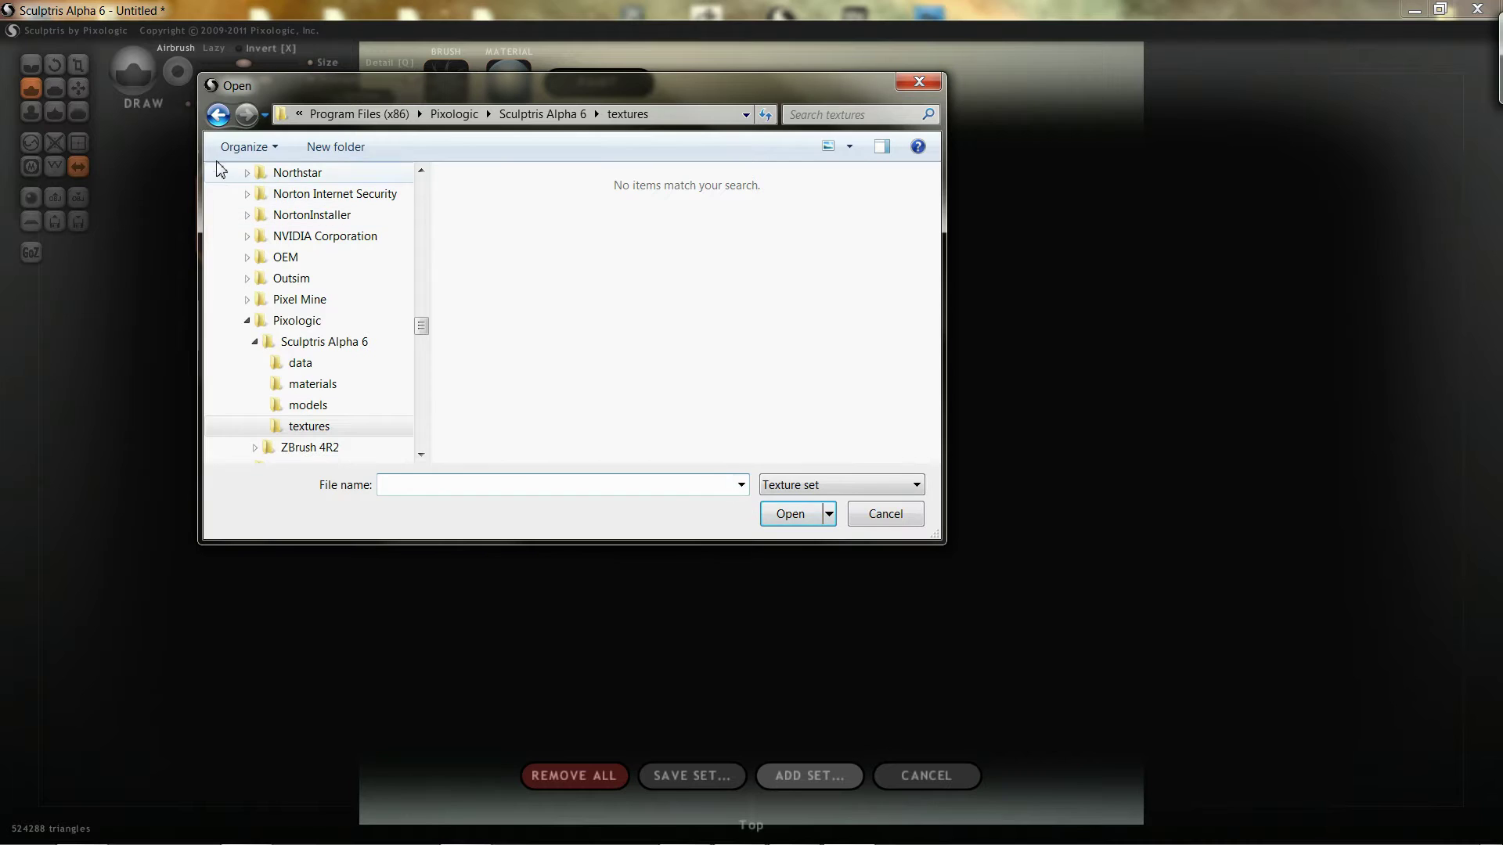
pyautogui.click(229, 115)
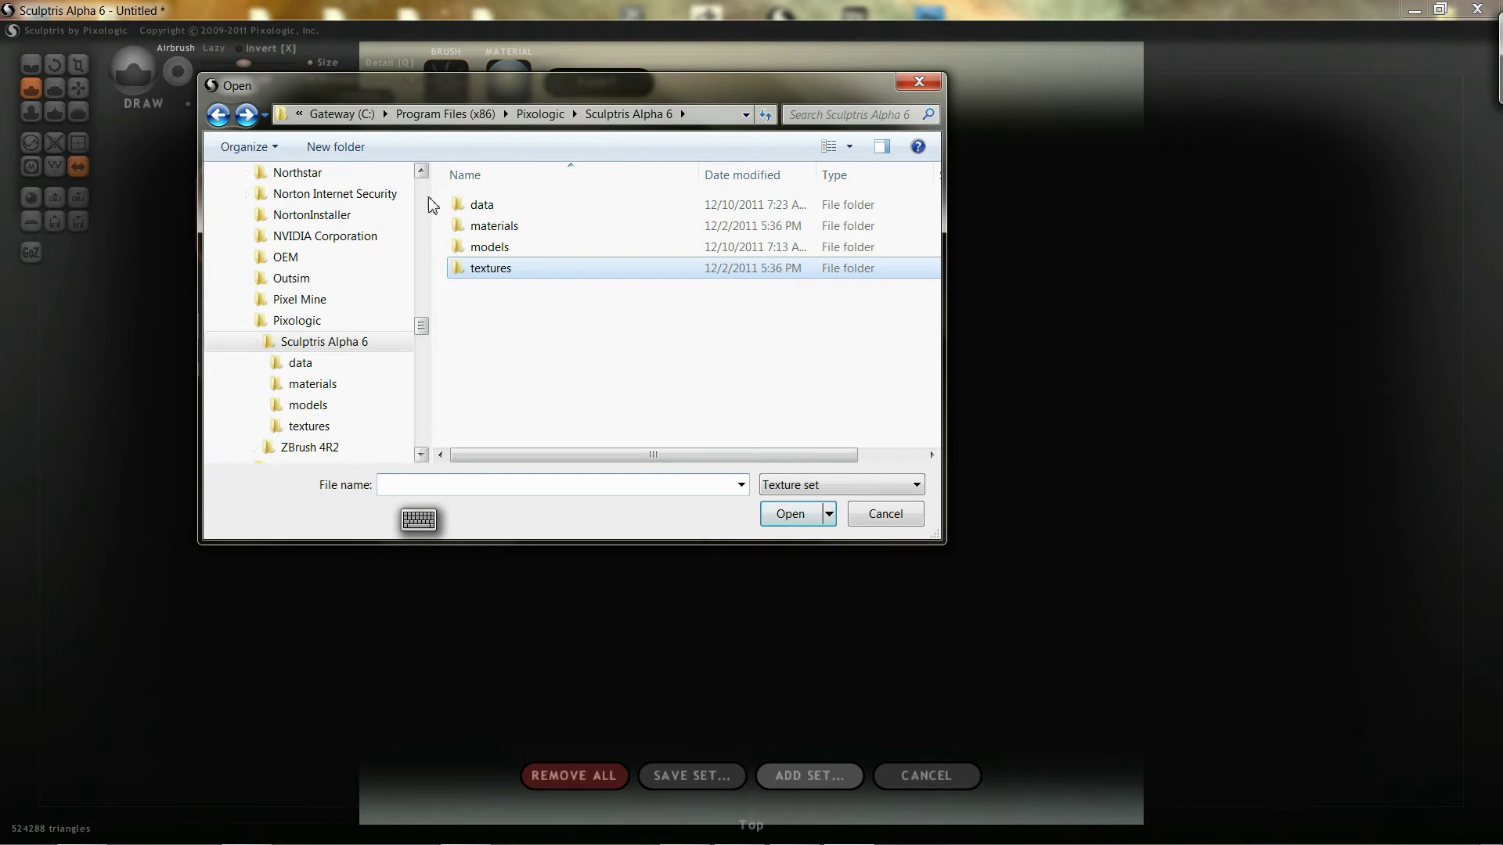
pyautogui.doubleClick(505, 276)
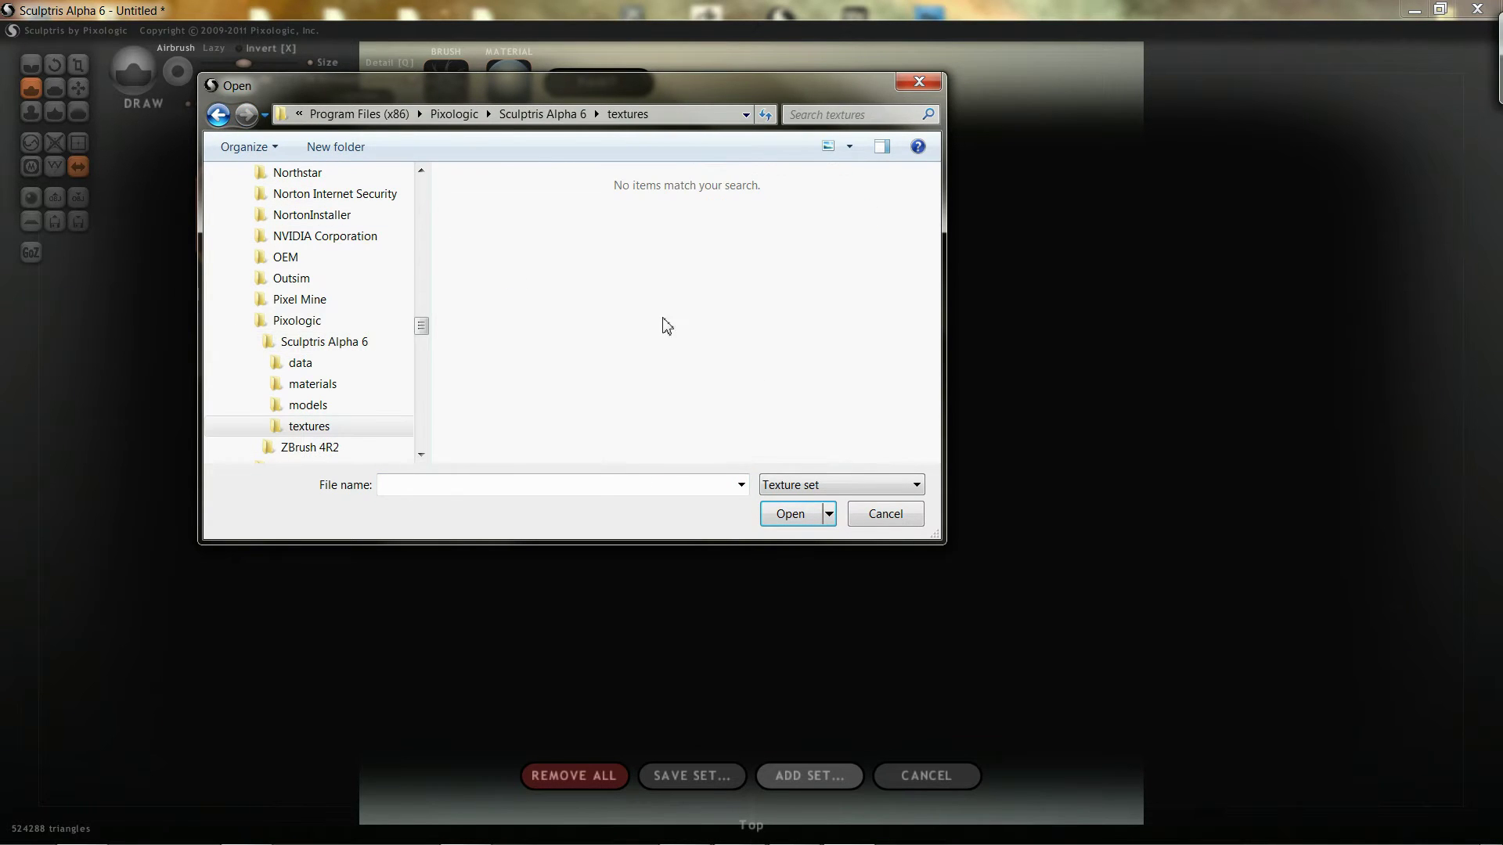
pyautogui.click(885, 514)
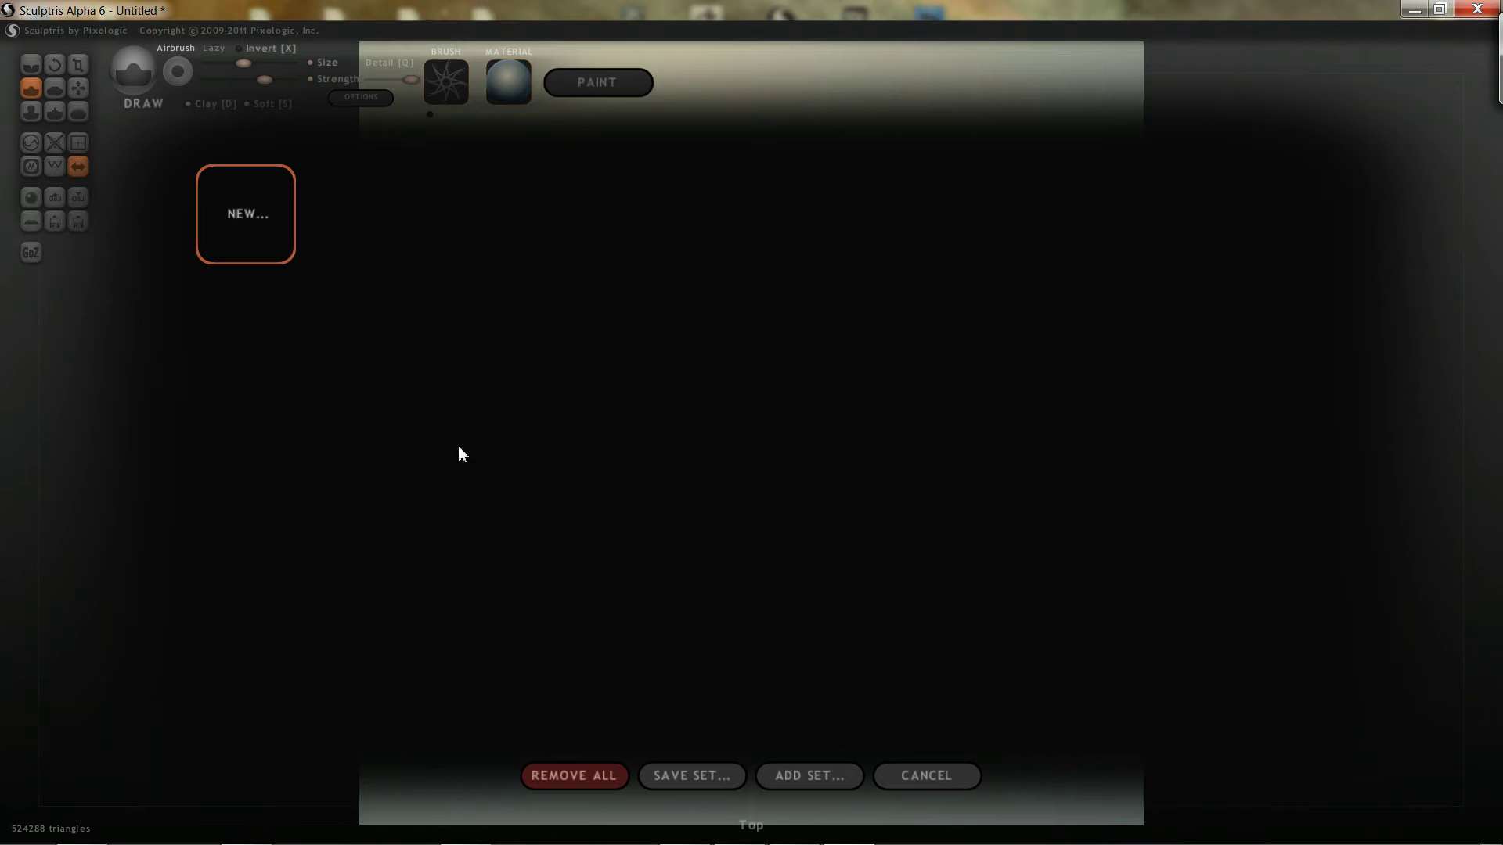
# Step: Load the alpha PNG image from the Desktop as a new brush texture and make it the active one
pyautogui.click(226, 216)
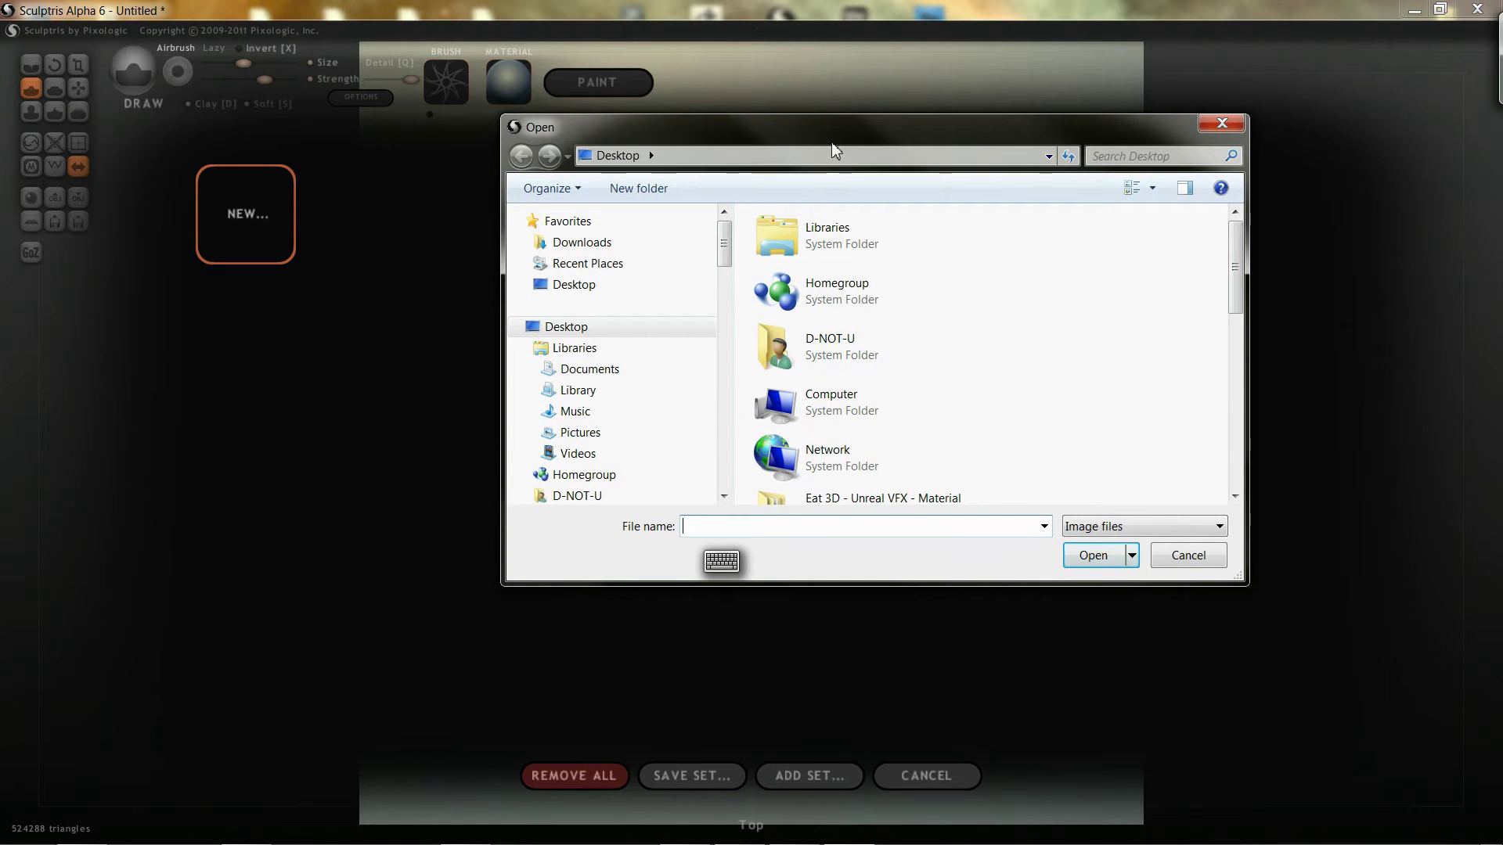
pyautogui.moveTo(1234, 267); pyautogui.dragTo(1140, 462)
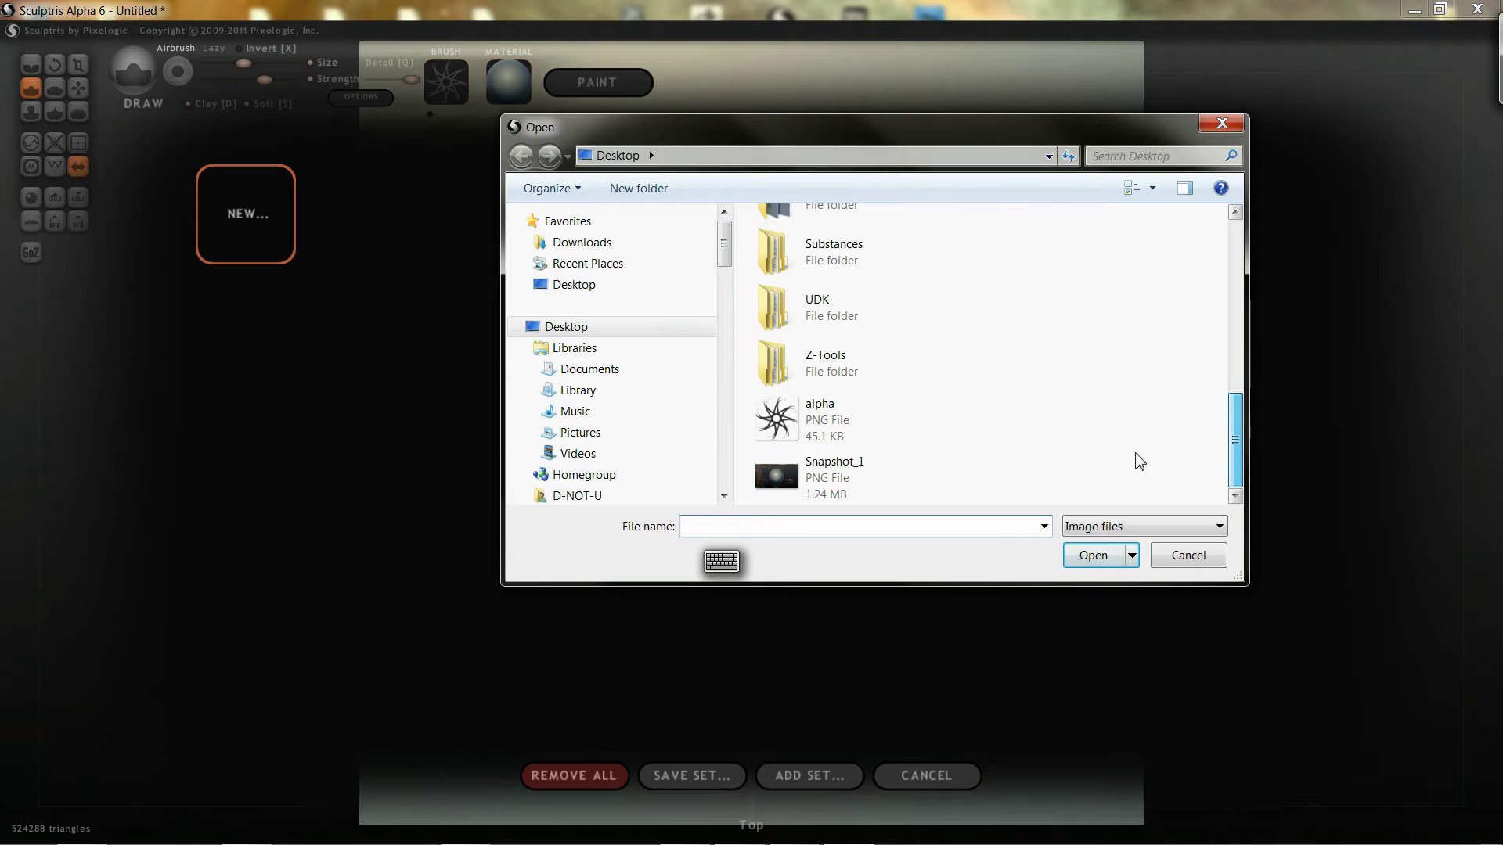
pyautogui.click(781, 424)
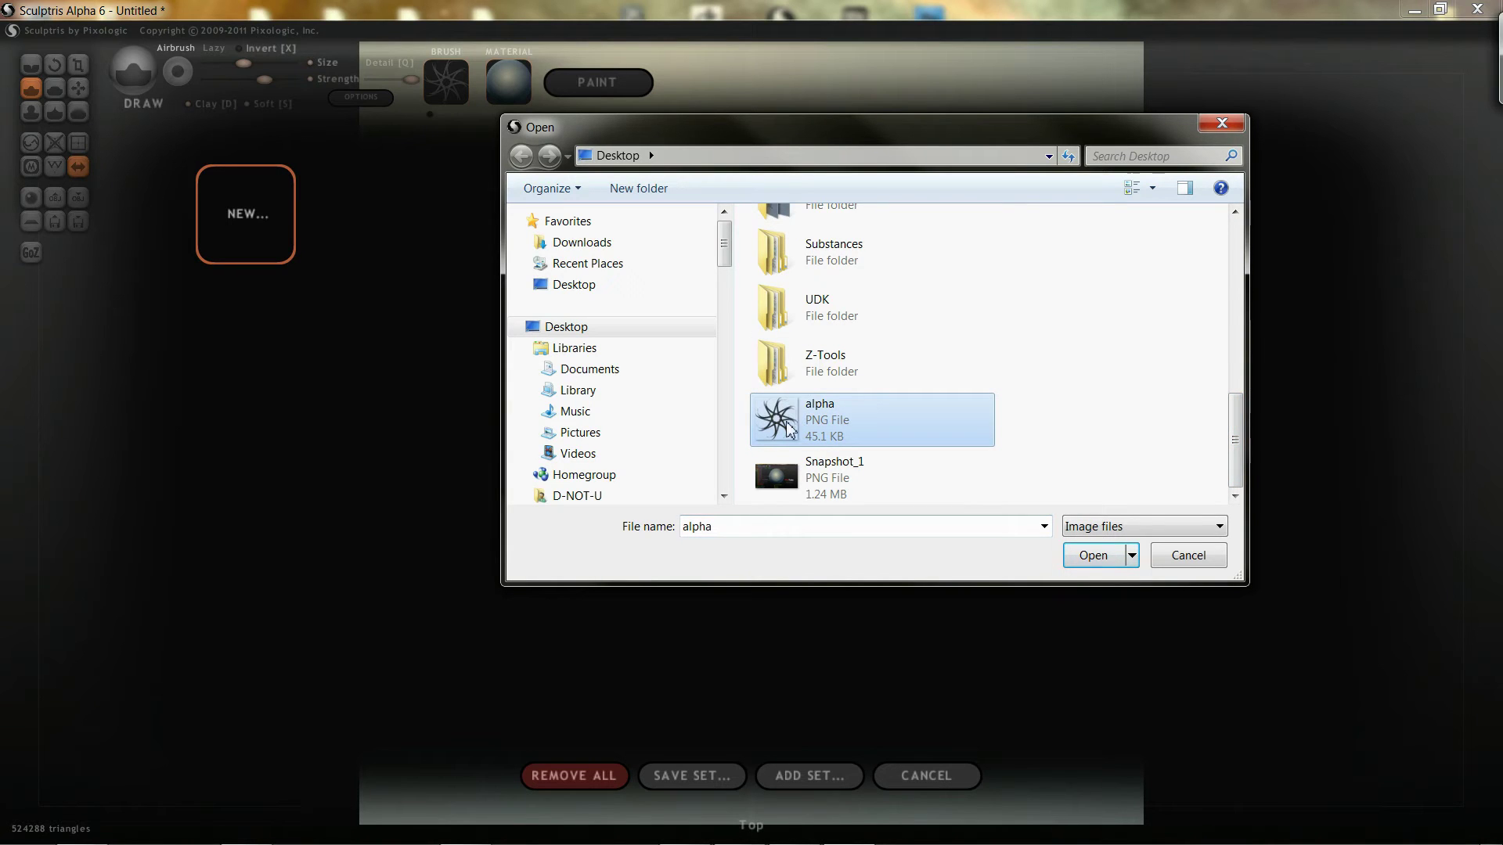
pyautogui.click(1089, 558)
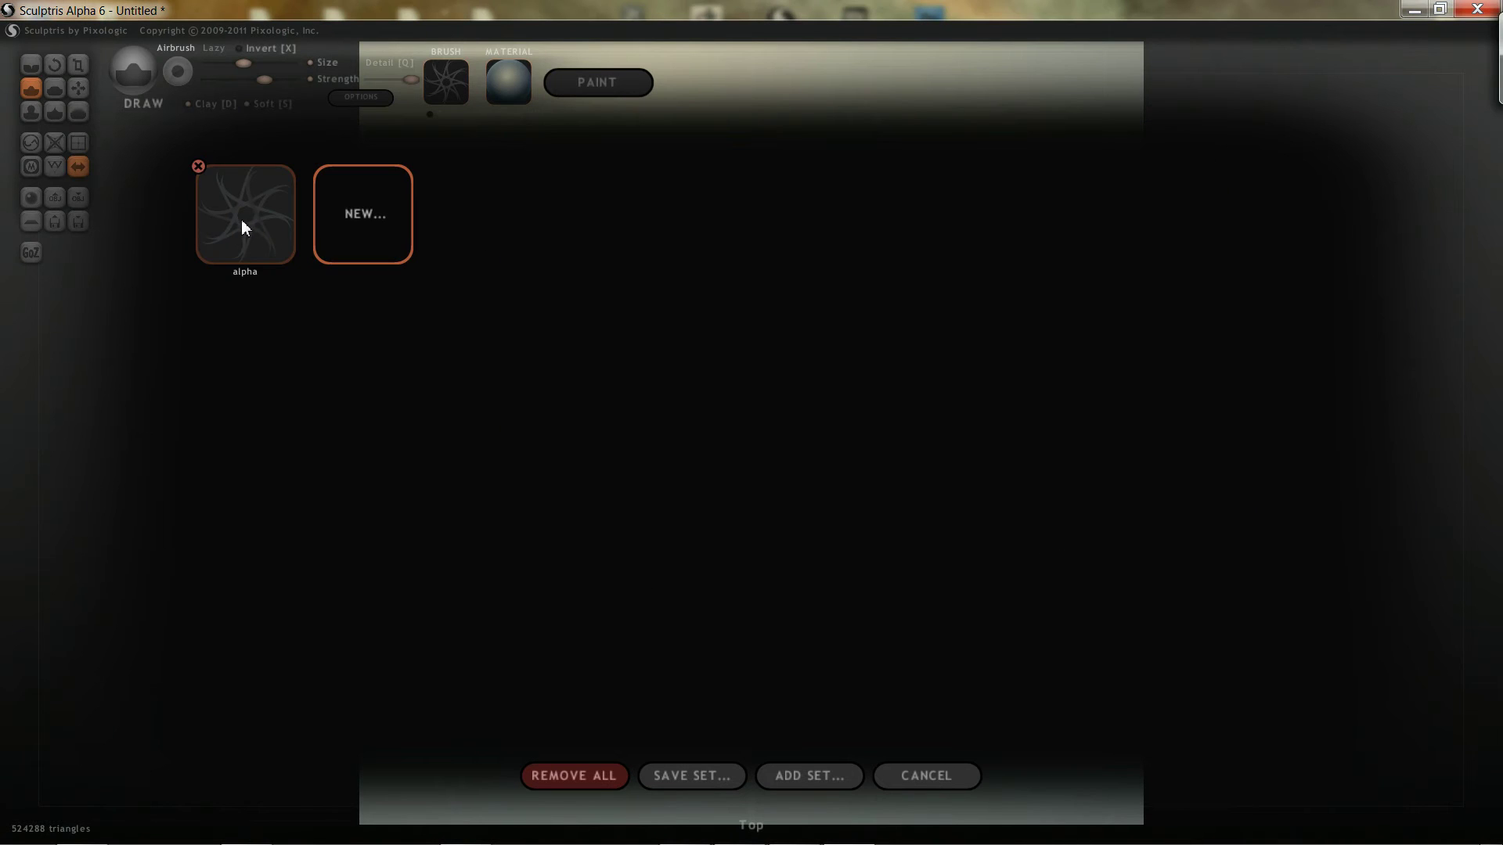
pyautogui.click(242, 227)
# Step: Load mask1 from the Pixologic\Sculptris Alpha 6\textures folder under Program Files (x86) as a new brush texture, keeping alpha as the active texture
pyautogui.click(452, 96)
pyautogui.click(352, 231)
pyautogui.moveTo(724, 237); pyautogui.dragTo(725, 335)
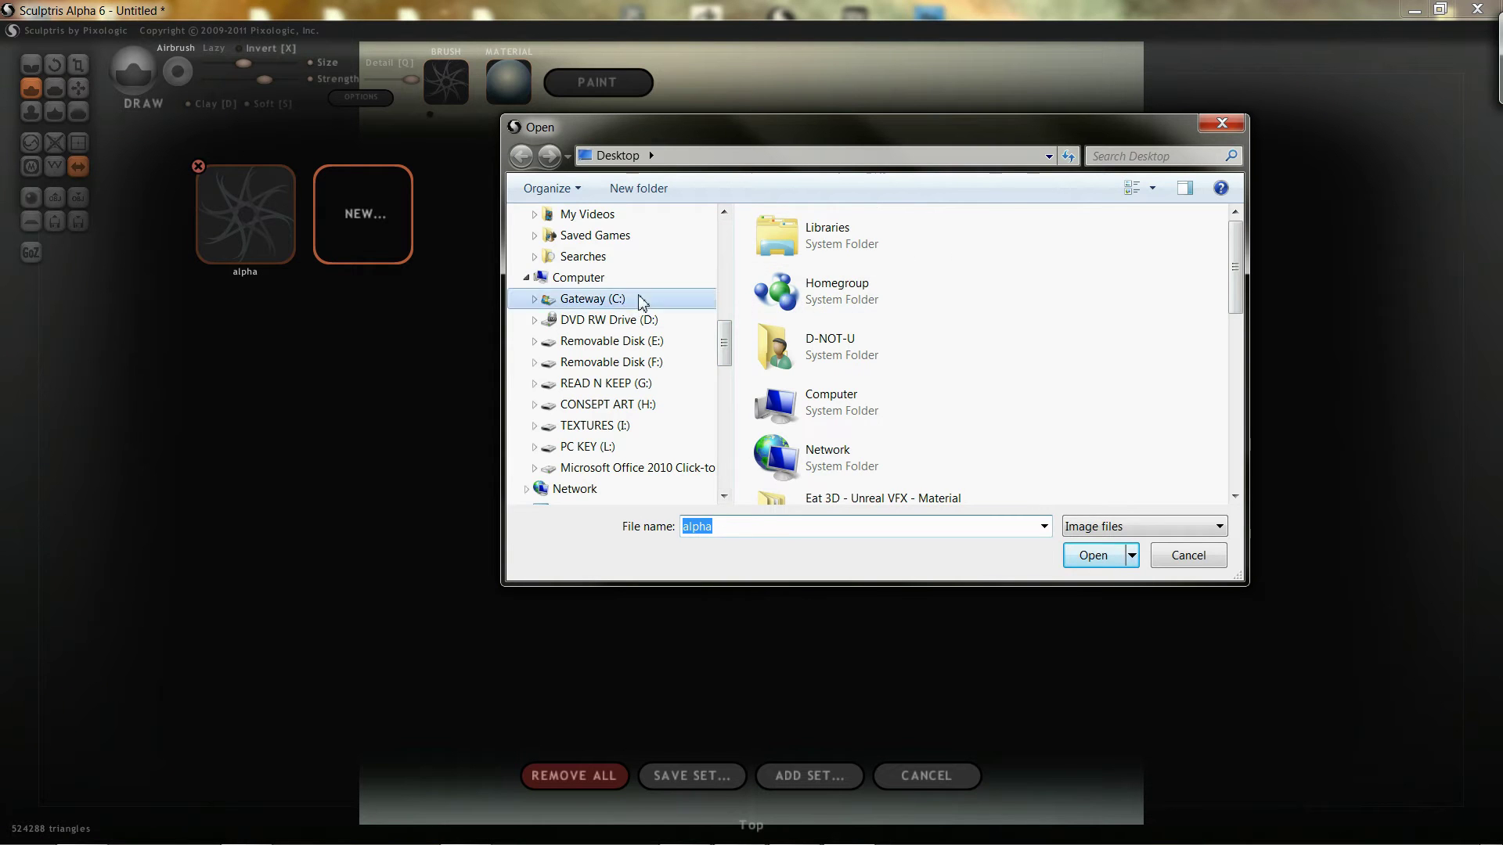
pyautogui.click(642, 301)
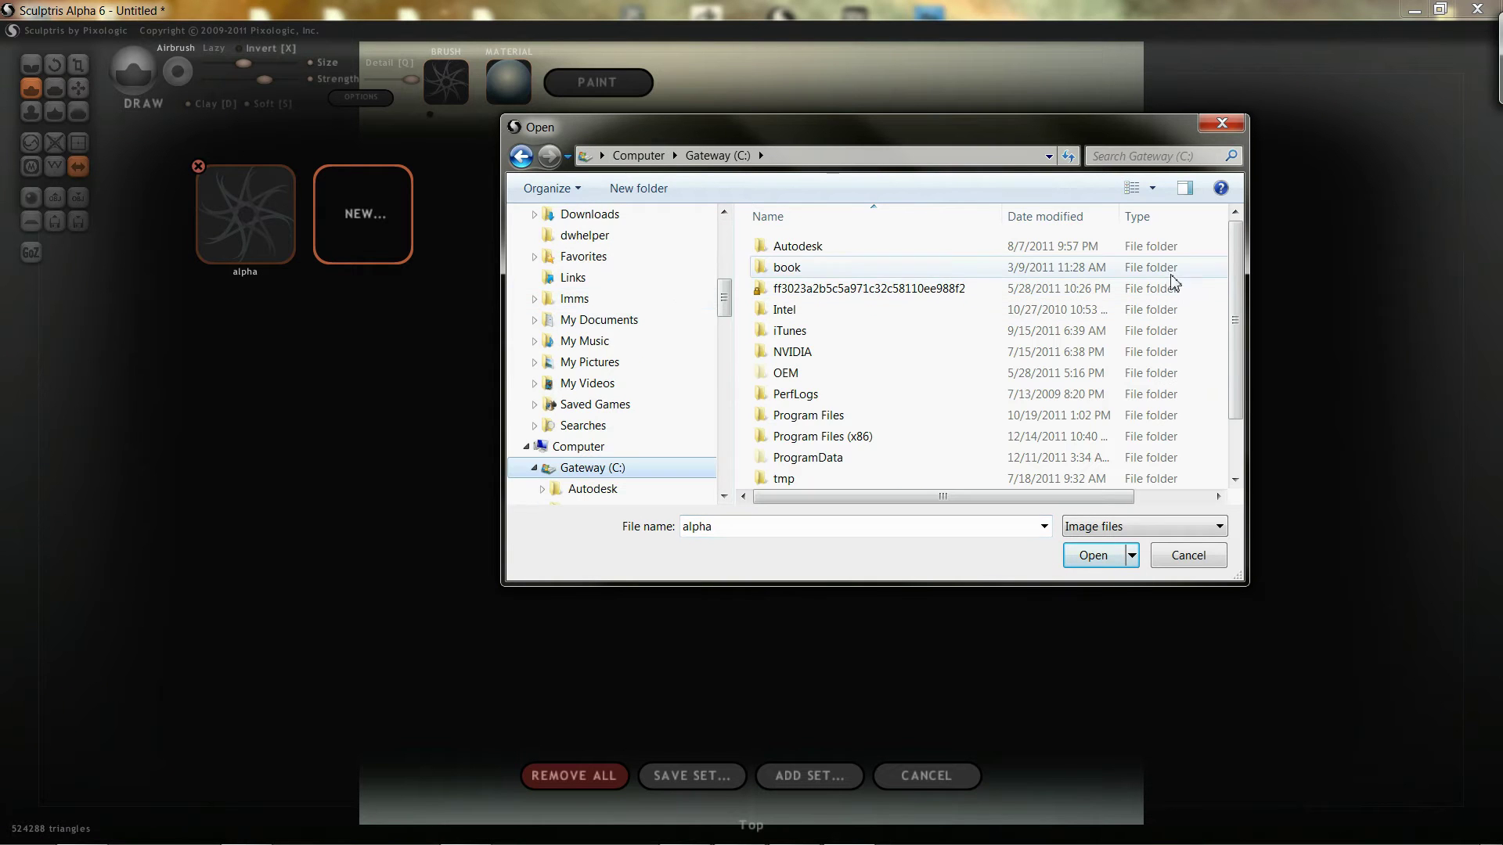
pyautogui.doubleClick(863, 443)
pyautogui.moveTo(1235, 246); pyautogui.dragTo(1096, 393)
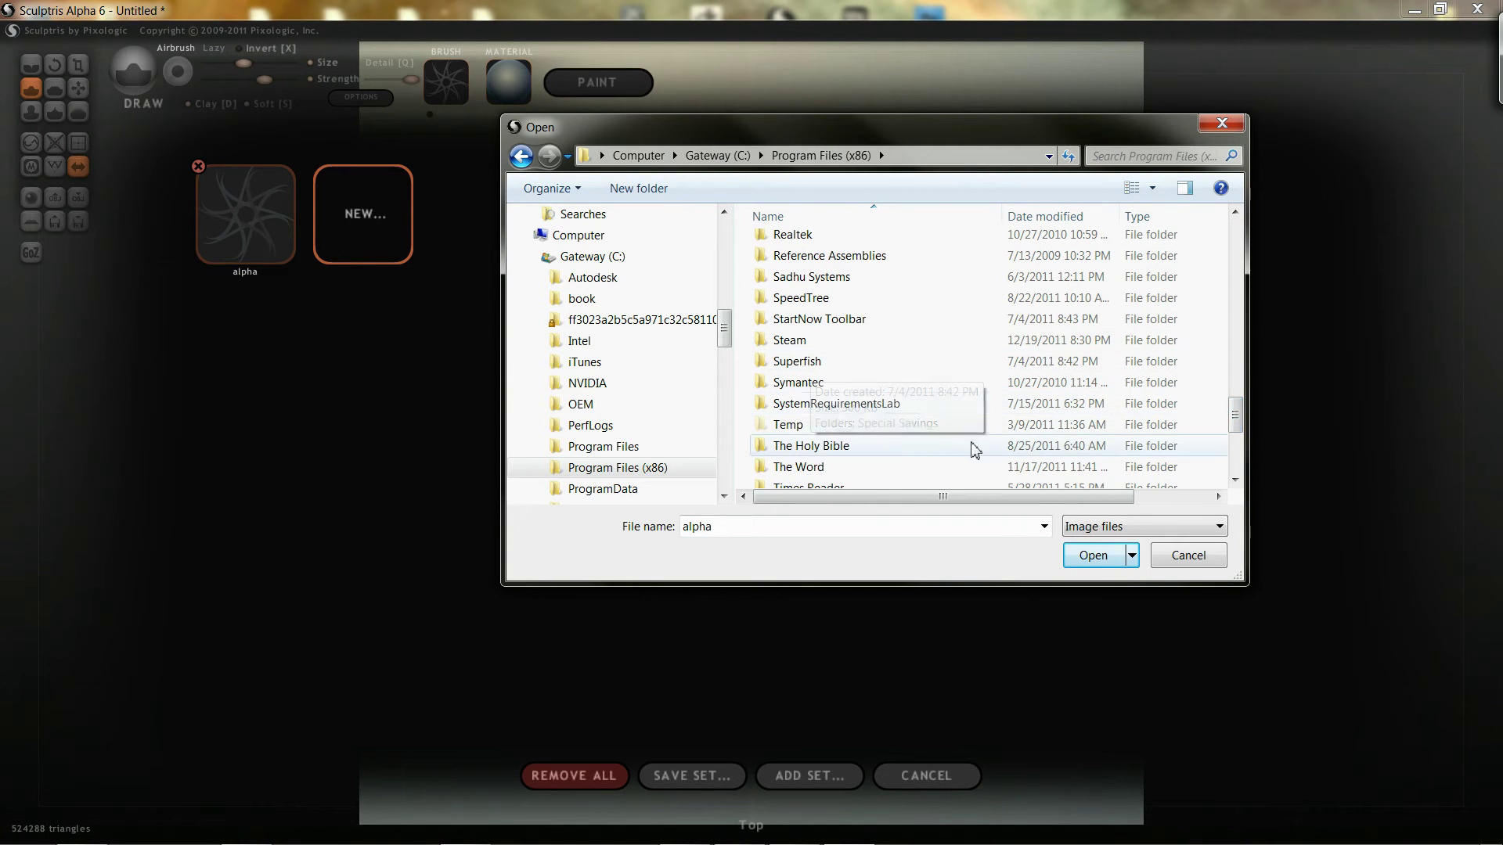
pyautogui.moveTo(1243, 423); pyautogui.dragTo(1248, 404)
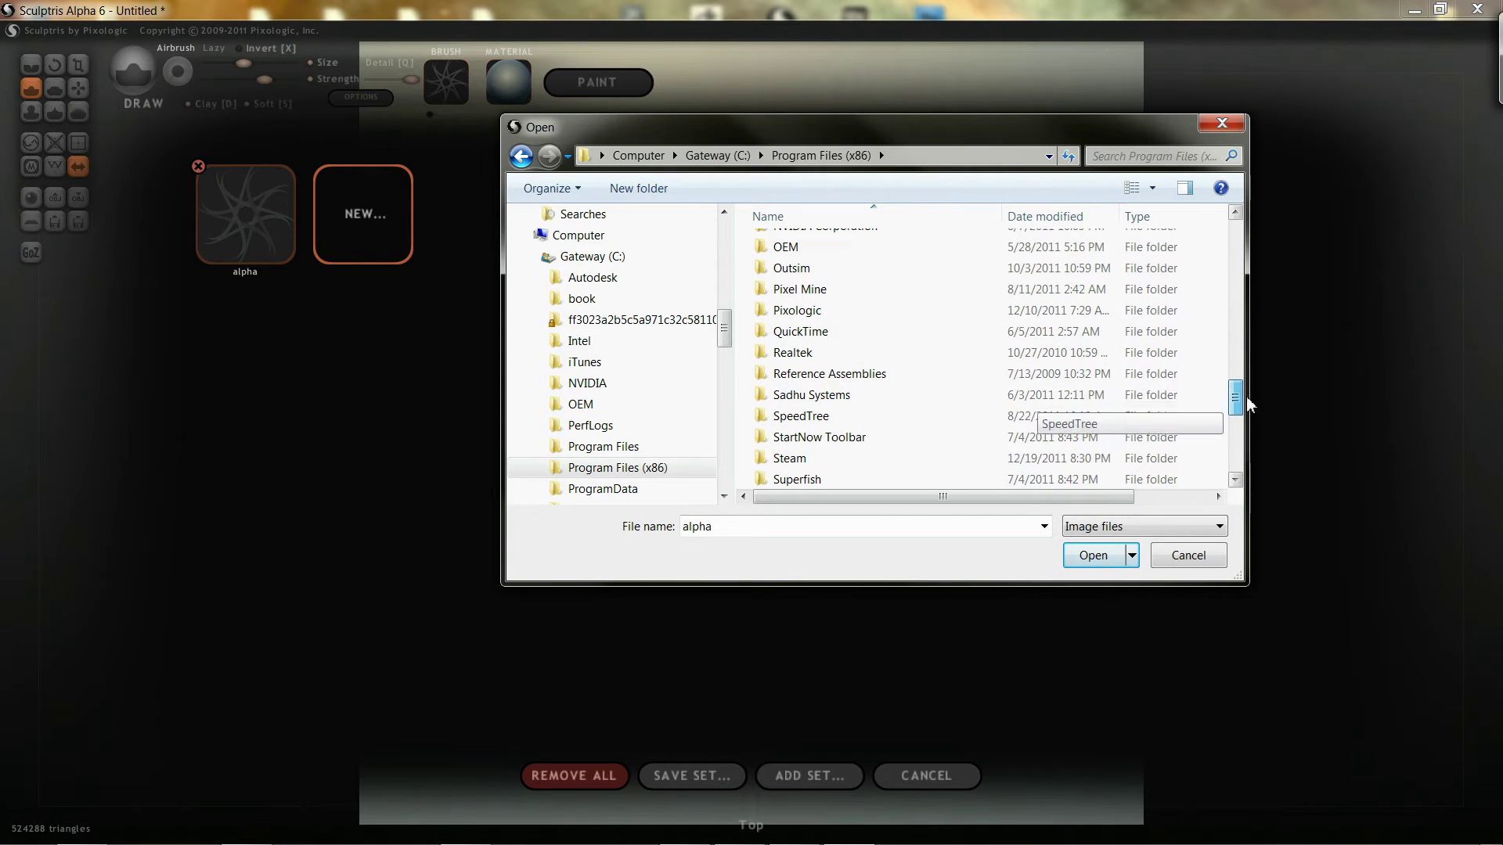
pyautogui.doubleClick(810, 311)
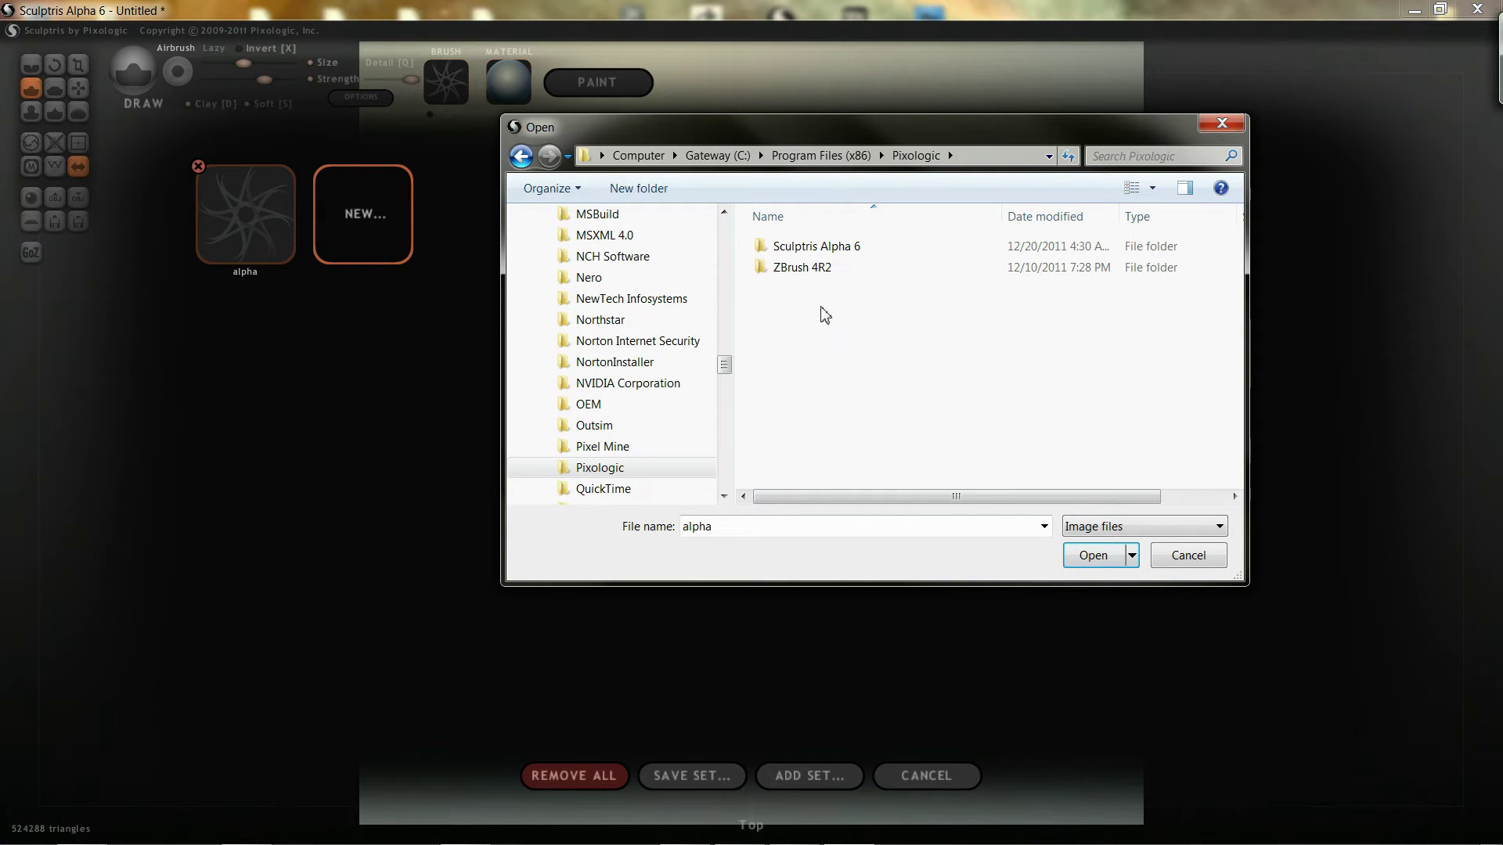
pyautogui.doubleClick(830, 251)
pyautogui.doubleClick(806, 310)
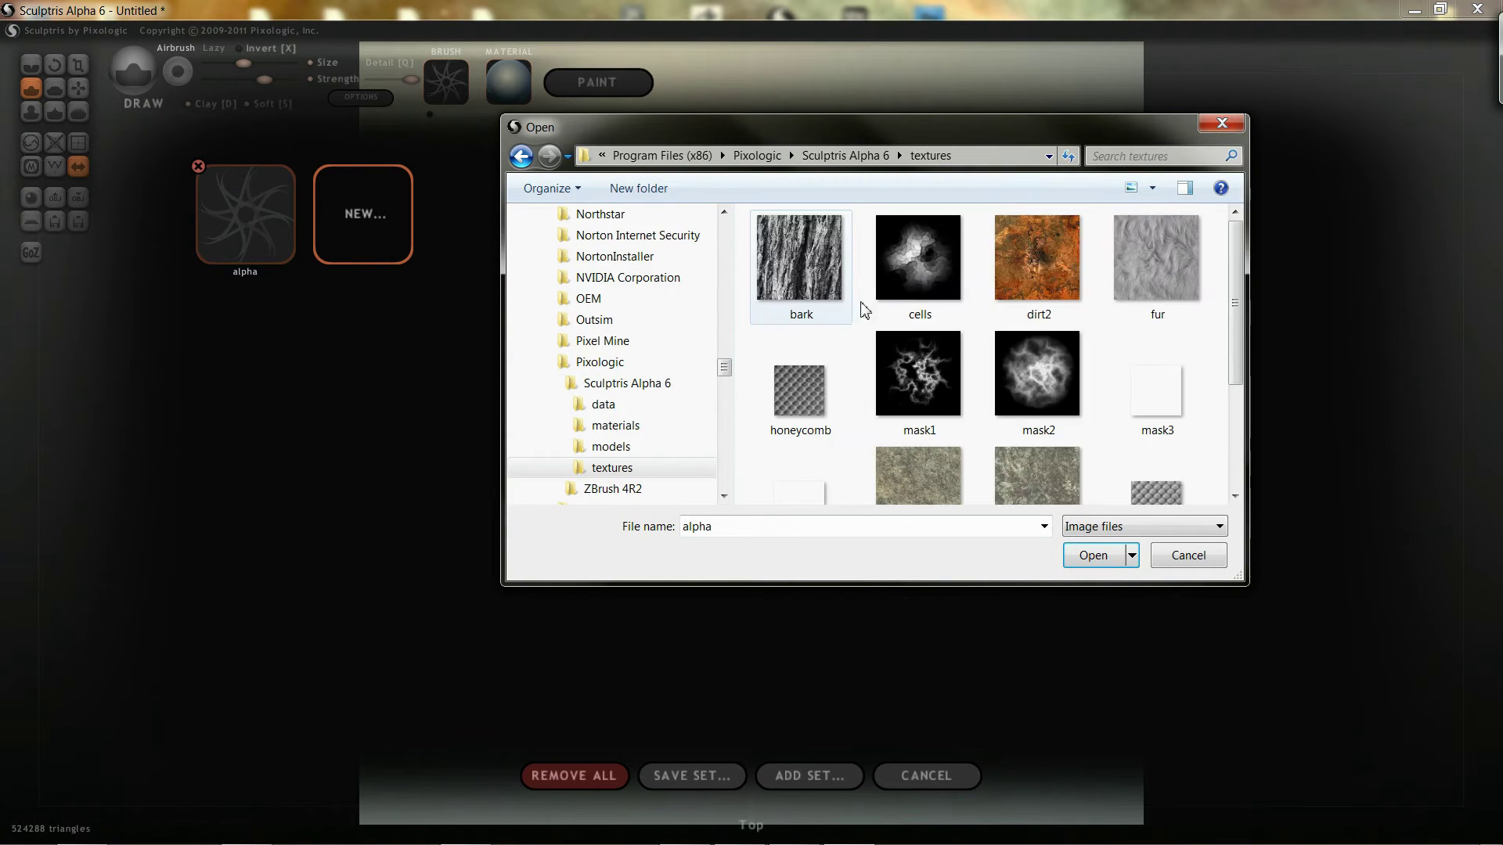
pyautogui.moveTo(1236, 279); pyautogui.dragTo(1214, 363)
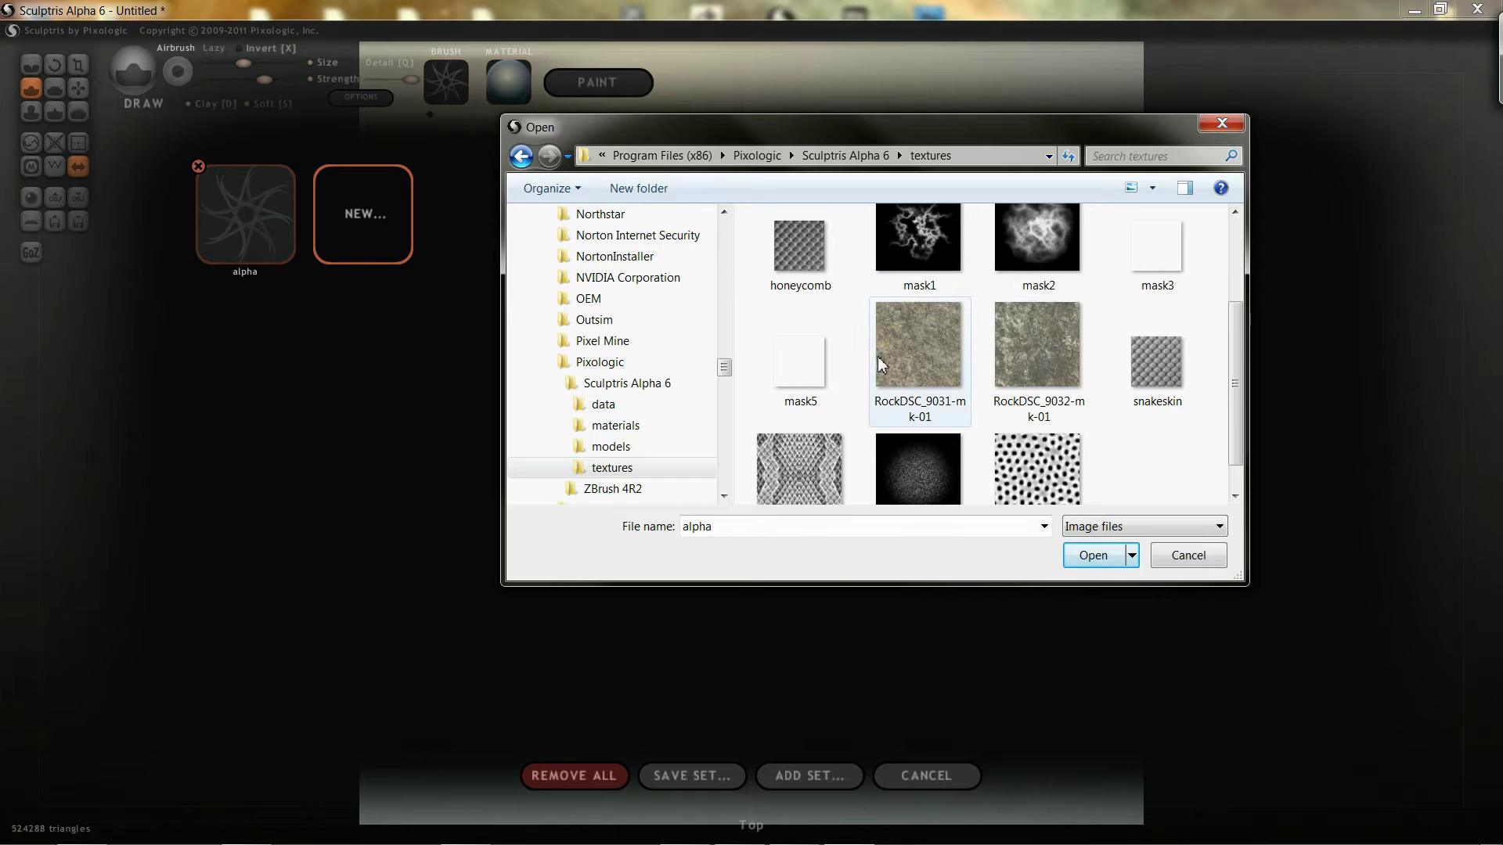
pyautogui.doubleClick(919, 252)
pyautogui.click(265, 227)
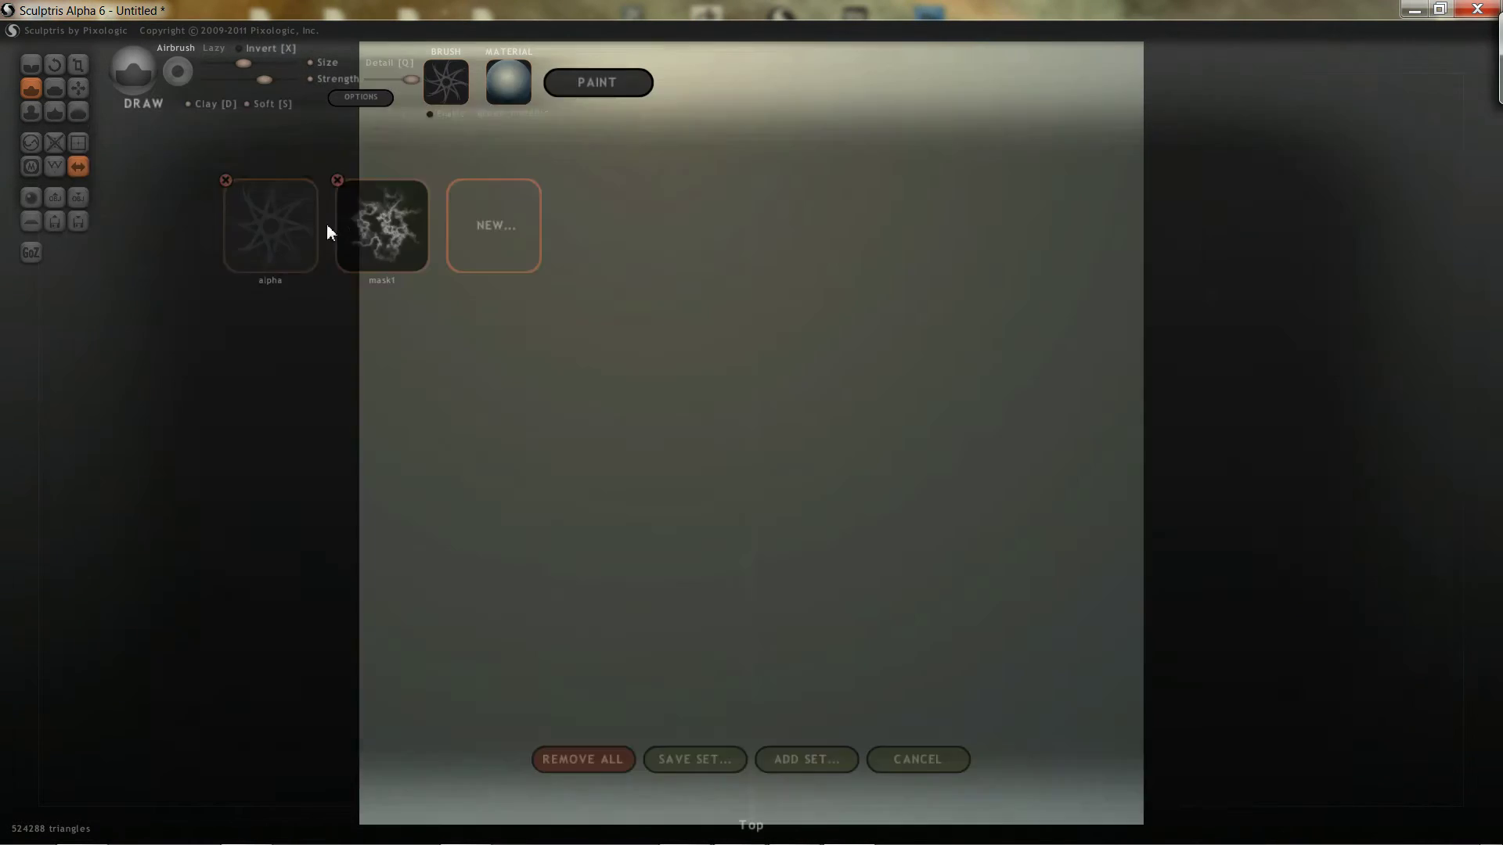
# Step: Switch the active brush texture back and forth between mask1 and alpha, ending on alpha
pyautogui.click(452, 88)
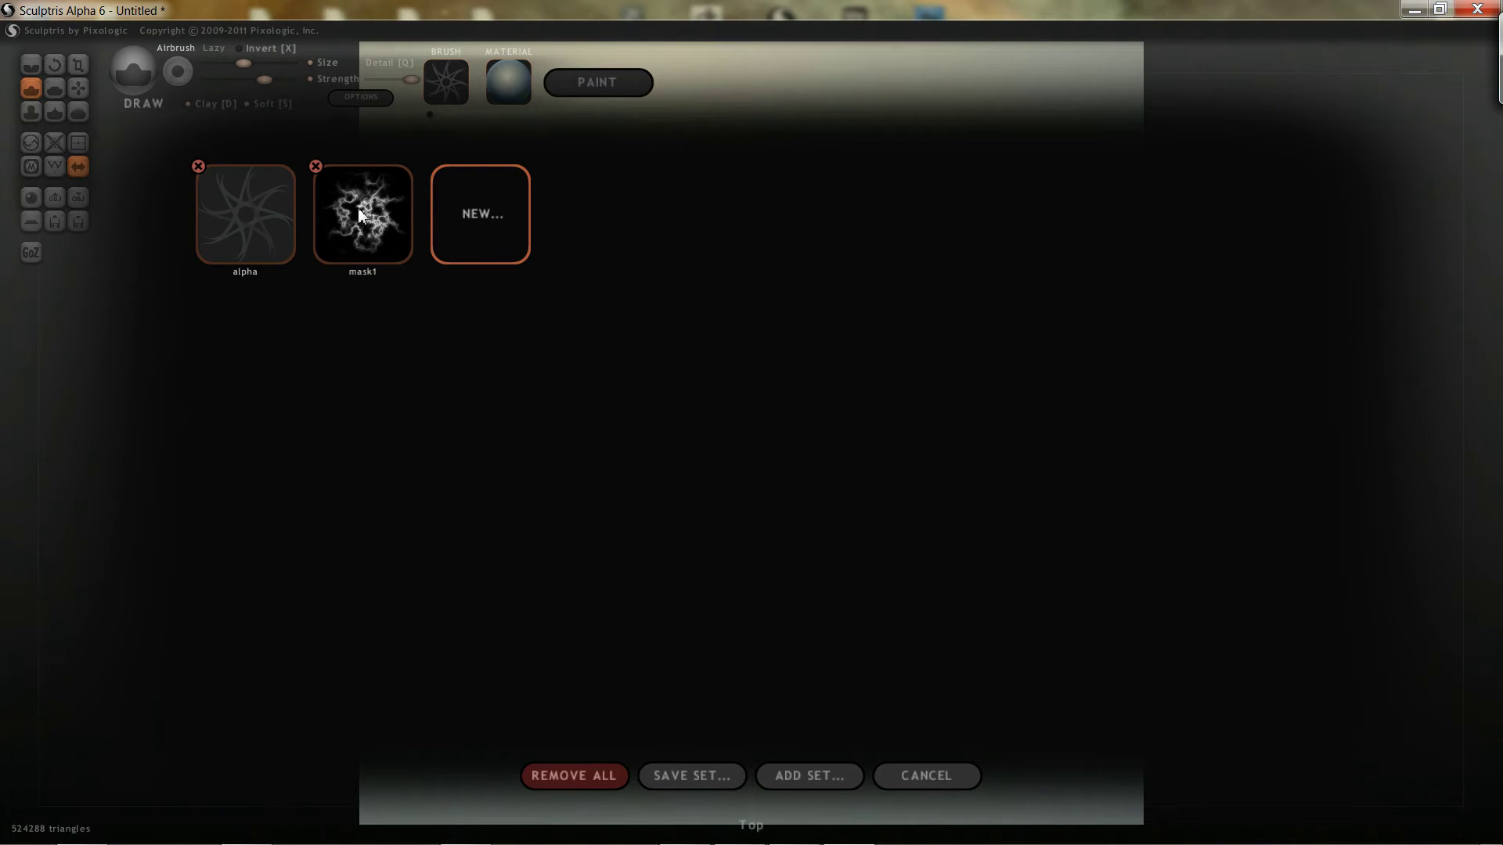
pyautogui.click(358, 212)
pyautogui.click(452, 88)
pyautogui.click(279, 190)
pyautogui.click(459, 85)
pyautogui.click(366, 207)
pyautogui.click(454, 91)
pyautogui.click(288, 196)
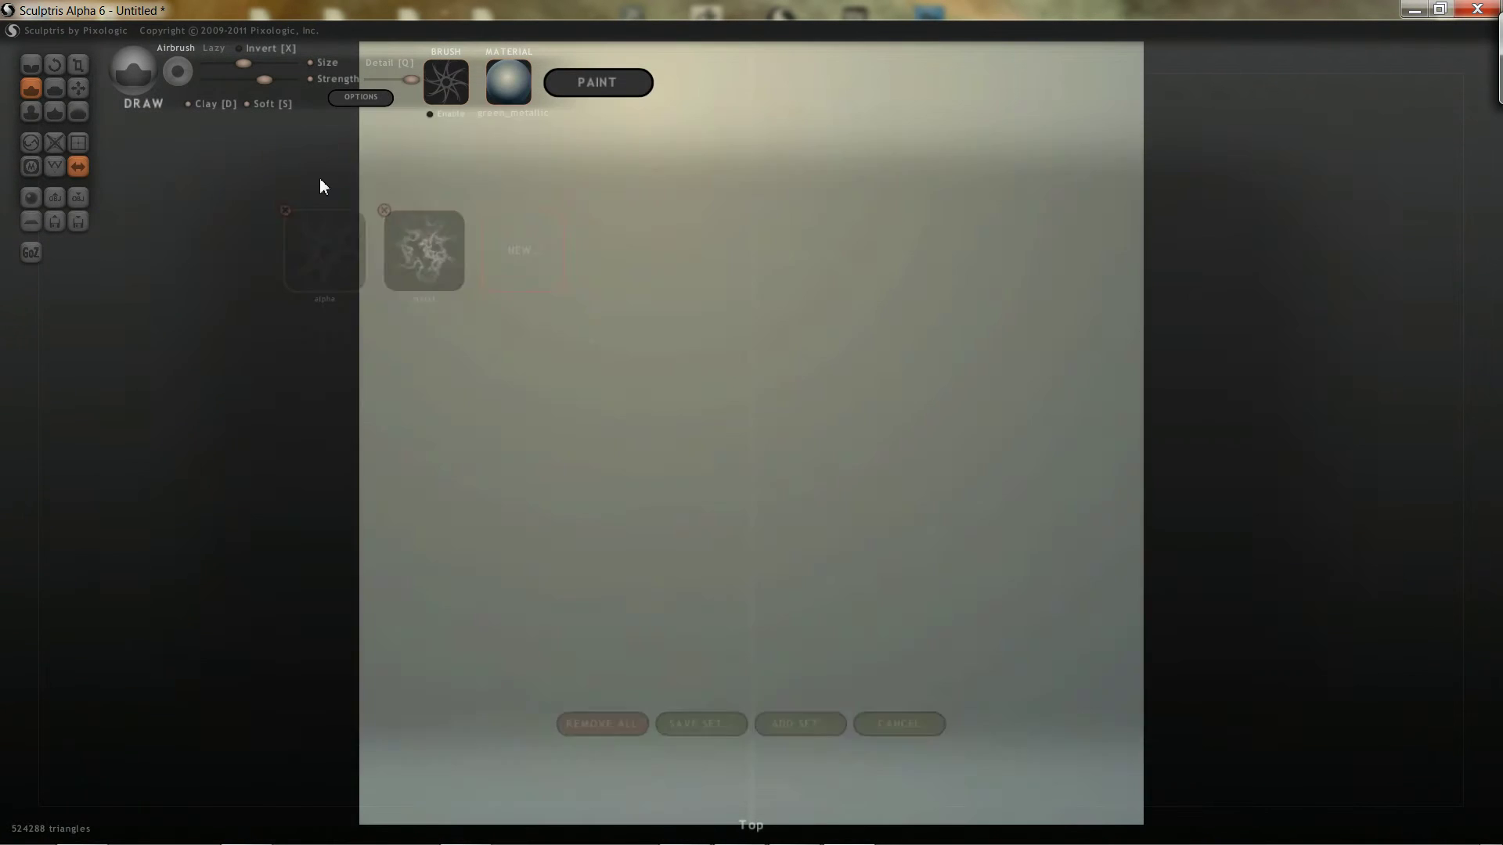
pyautogui.click(448, 91)
pyautogui.click(364, 205)
pyautogui.click(437, 93)
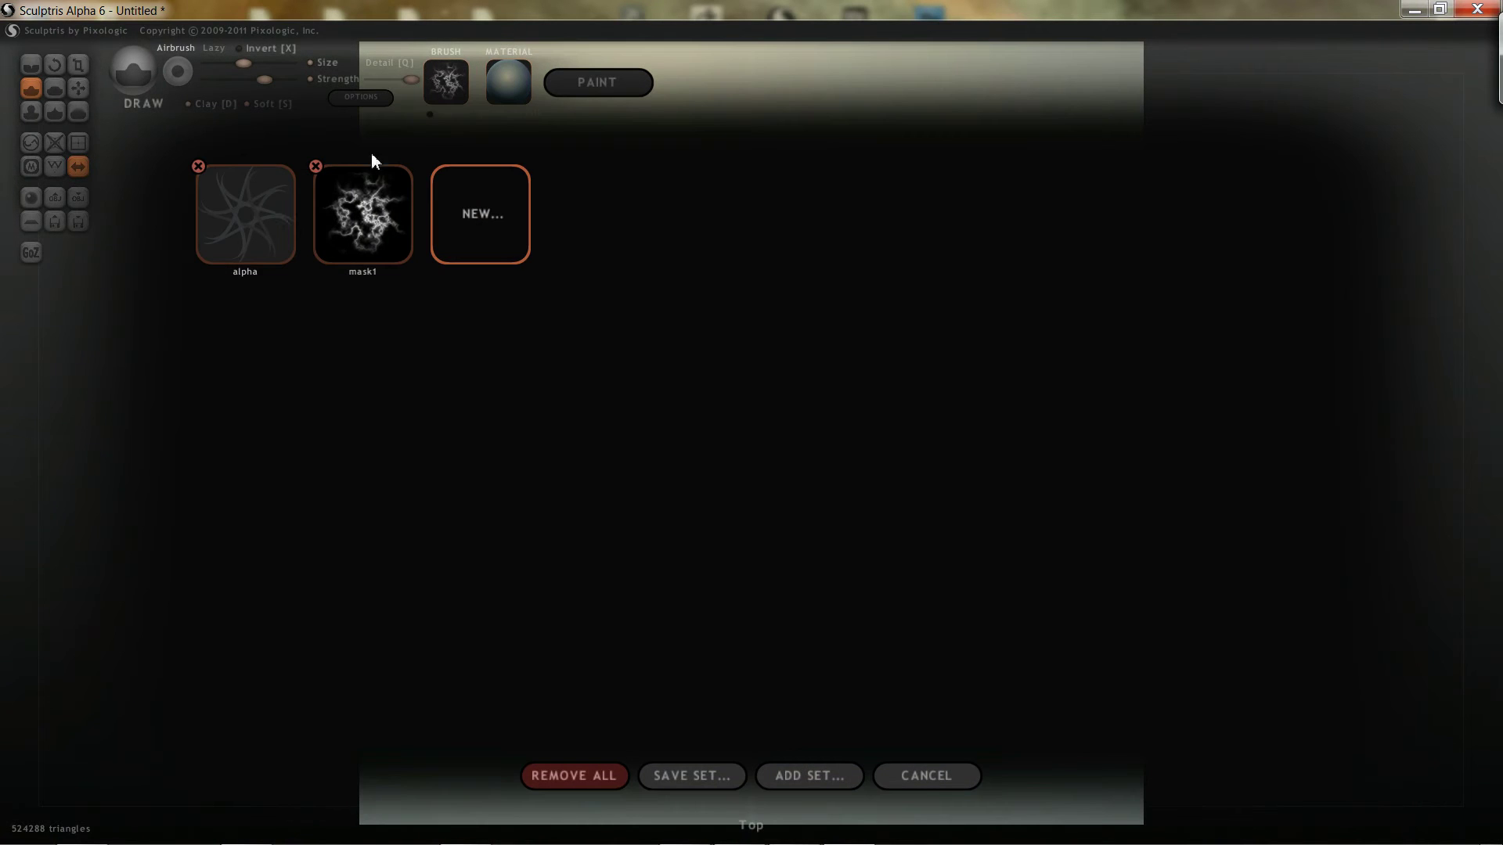
pyautogui.click(275, 215)
pyautogui.click(428, 100)
pyautogui.click(288, 213)
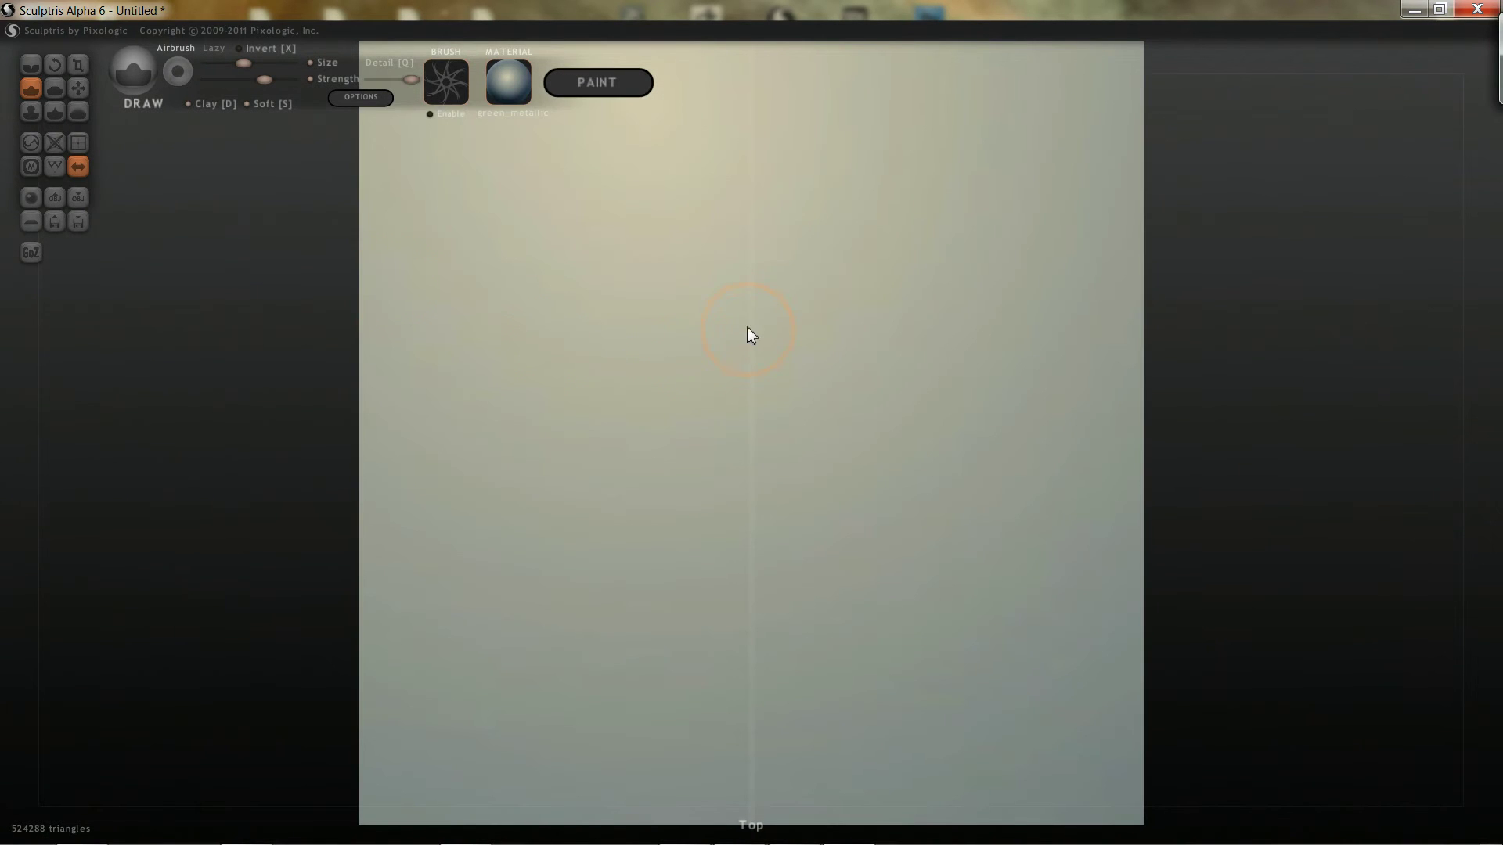
pyautogui.click(441, 75)
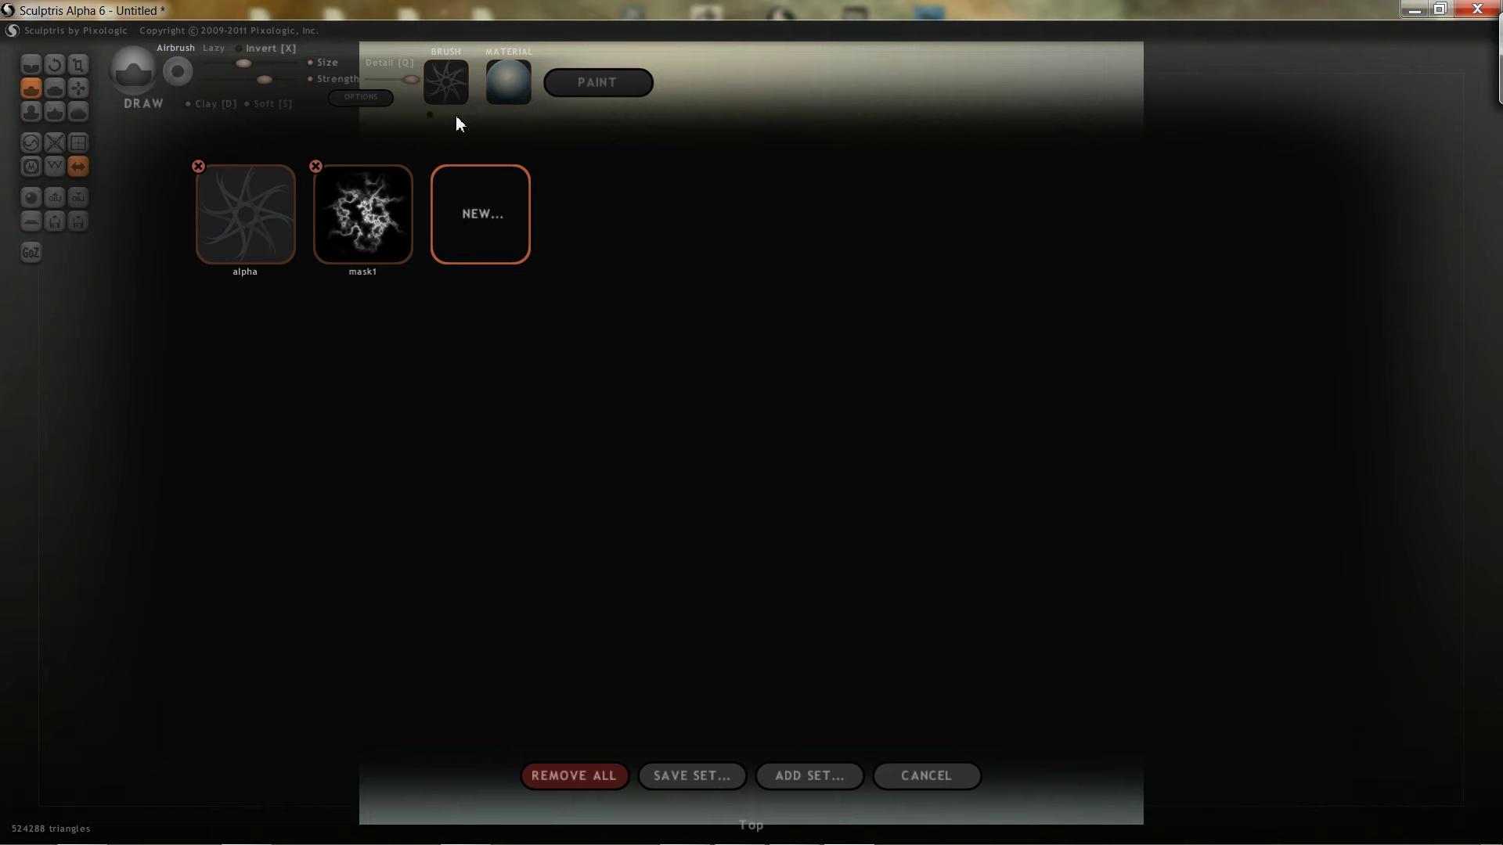
pyautogui.click(267, 229)
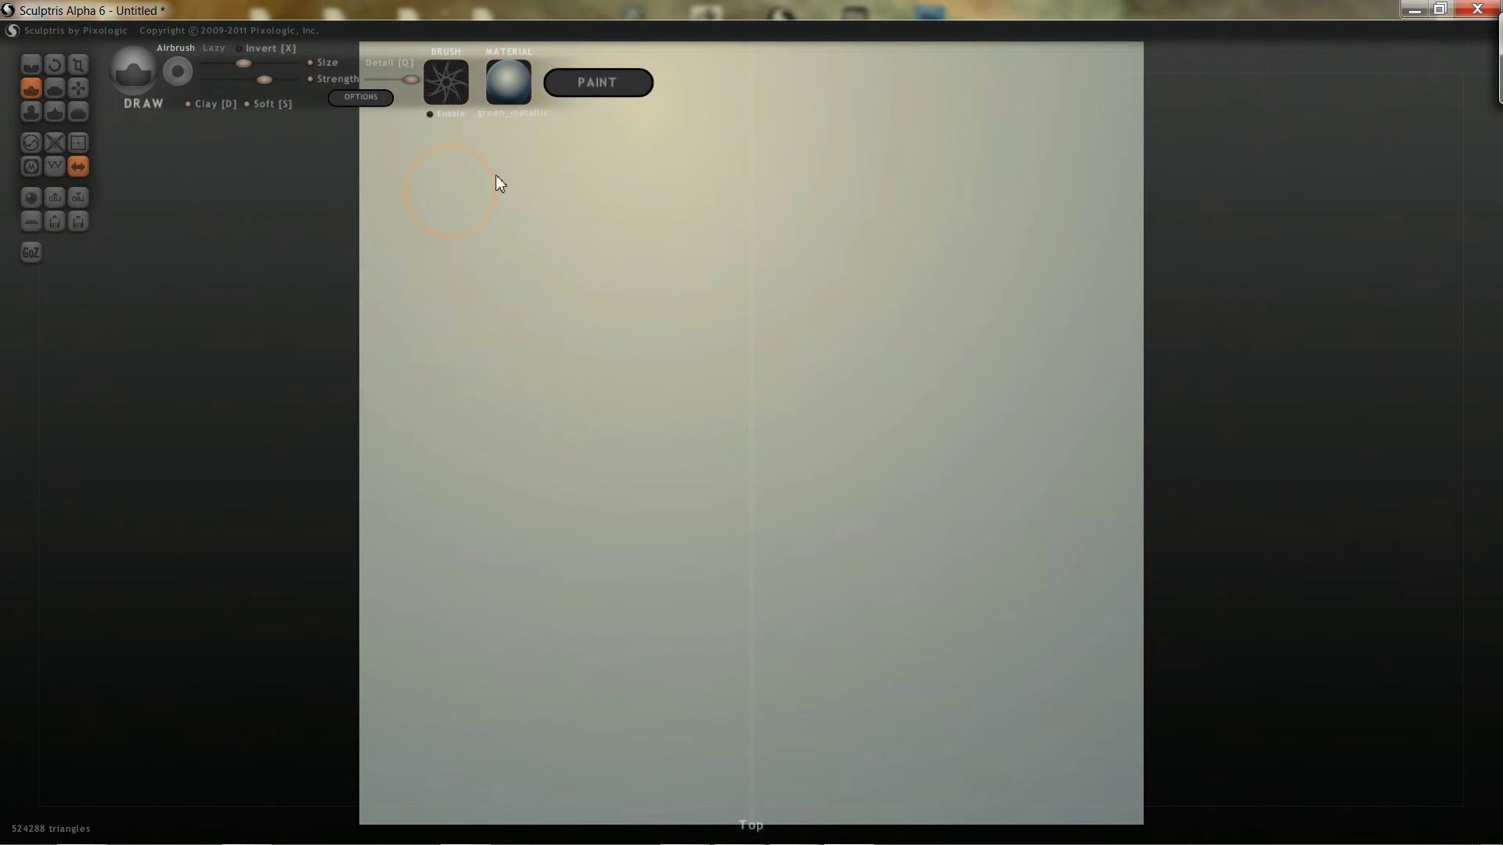
# Step: Try the dark materials thuglee-chrome-02c and thuglee-chrome-02b on the plane
pyautogui.click(508, 85)
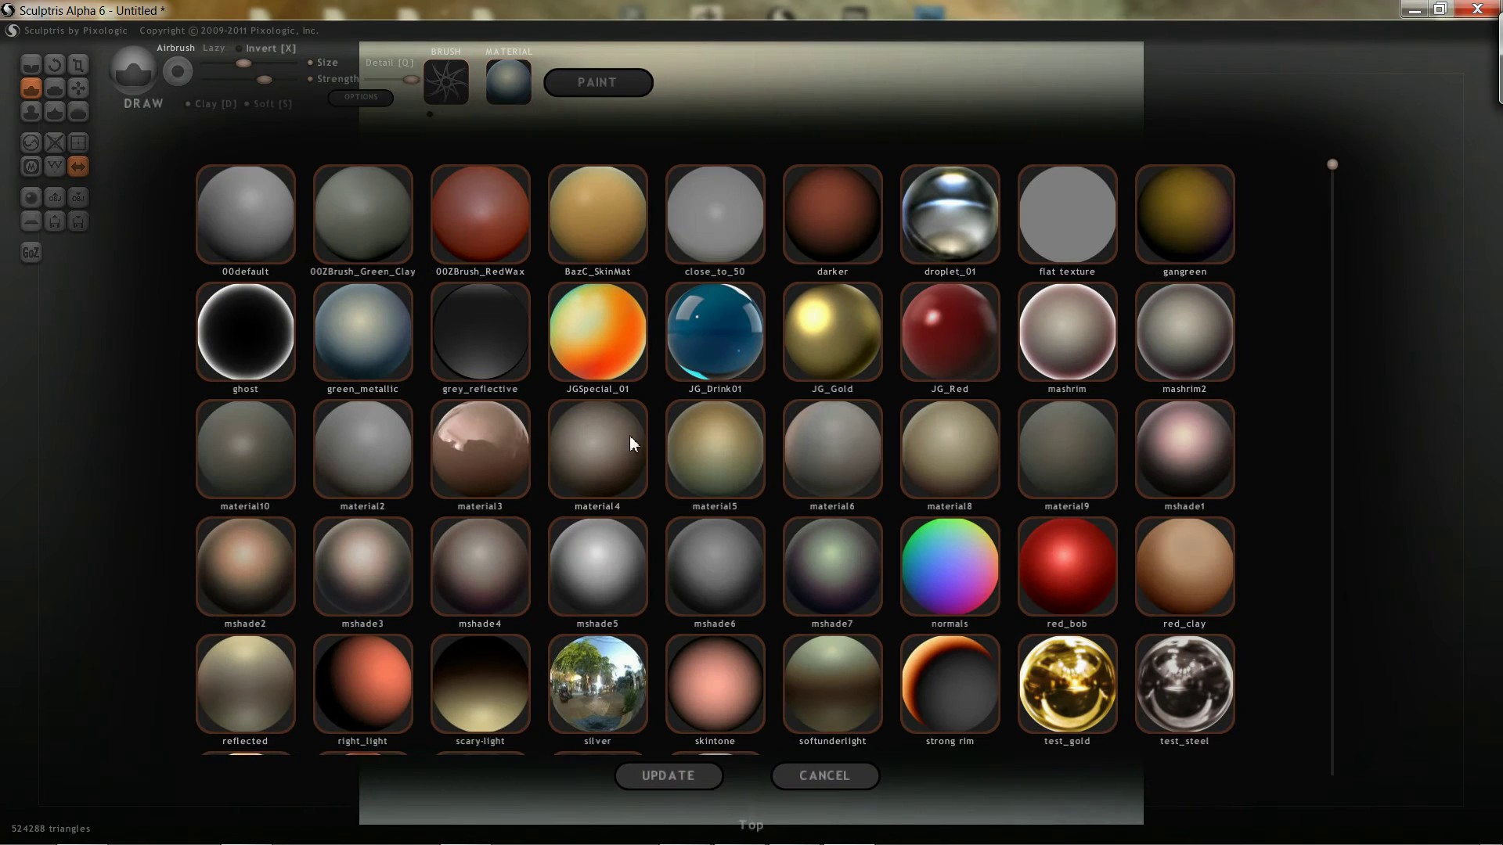
pyautogui.moveTo(1331, 176); pyautogui.dragTo(1055, 662)
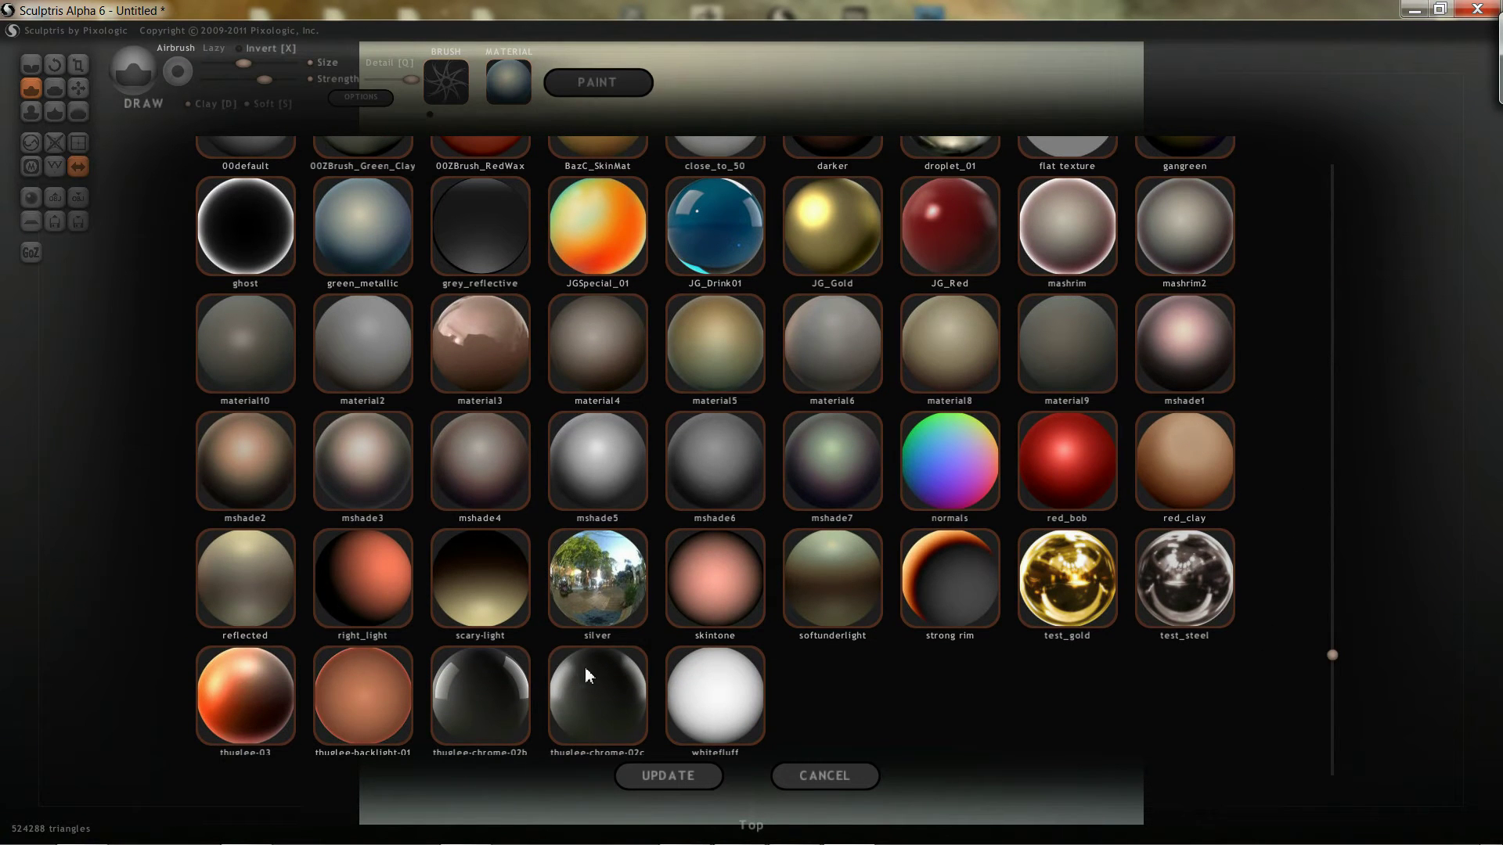
pyautogui.click(597, 693)
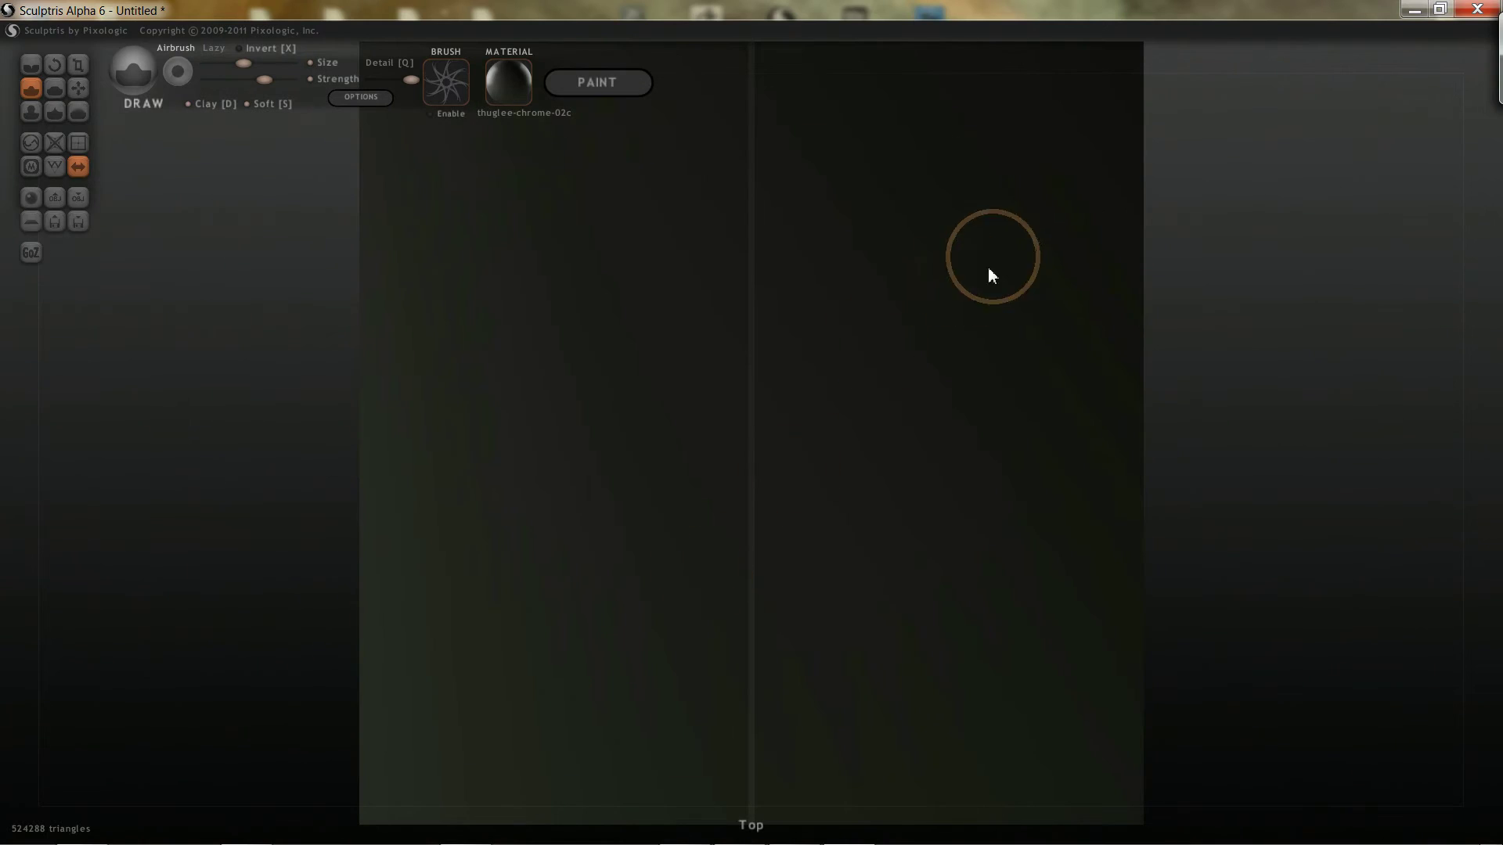
pyautogui.click(517, 84)
pyautogui.click(480, 693)
# Step: Try the mshade5 material on the plane and settle on mshade6
pyautogui.click(505, 87)
pyautogui.click(583, 462)
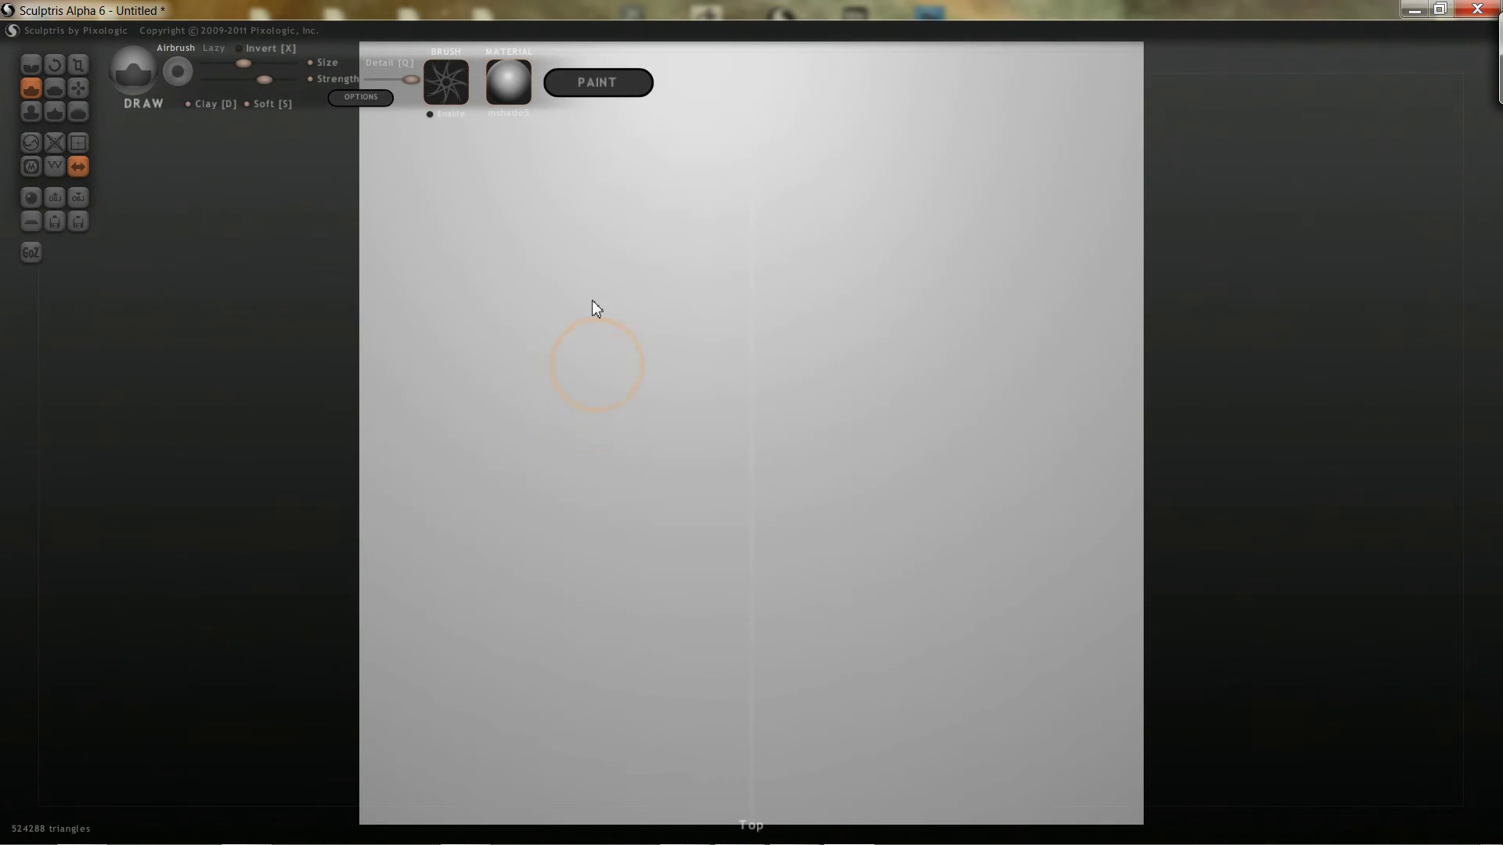
pyautogui.click(510, 100)
pyautogui.click(721, 430)
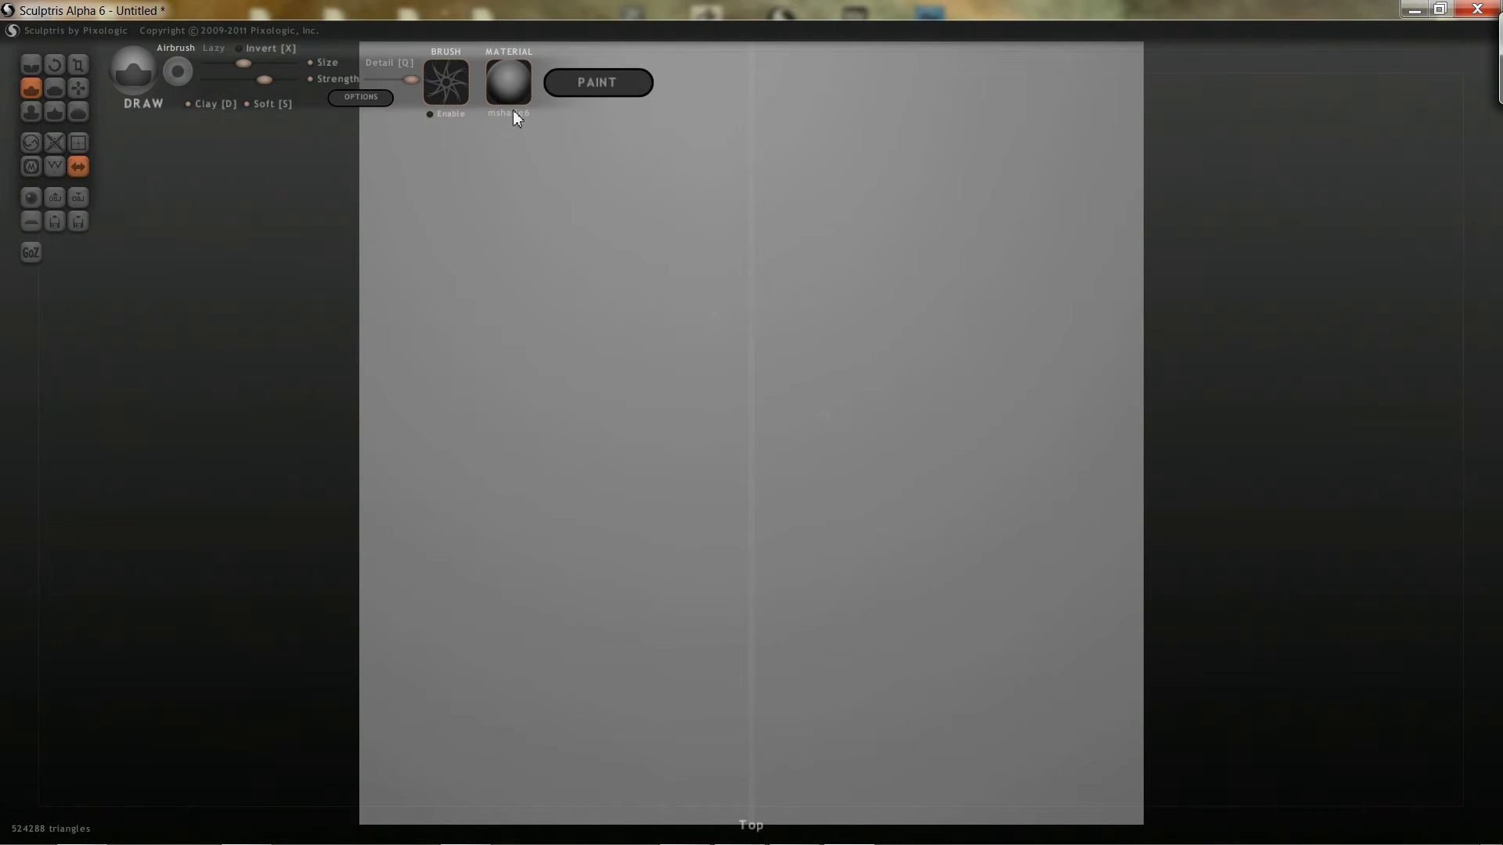
# Step: Increase the brush size and test a mirrored Draw stroke on the plane with the brush texture disabled, undoing the stroke
pyautogui.press('space')
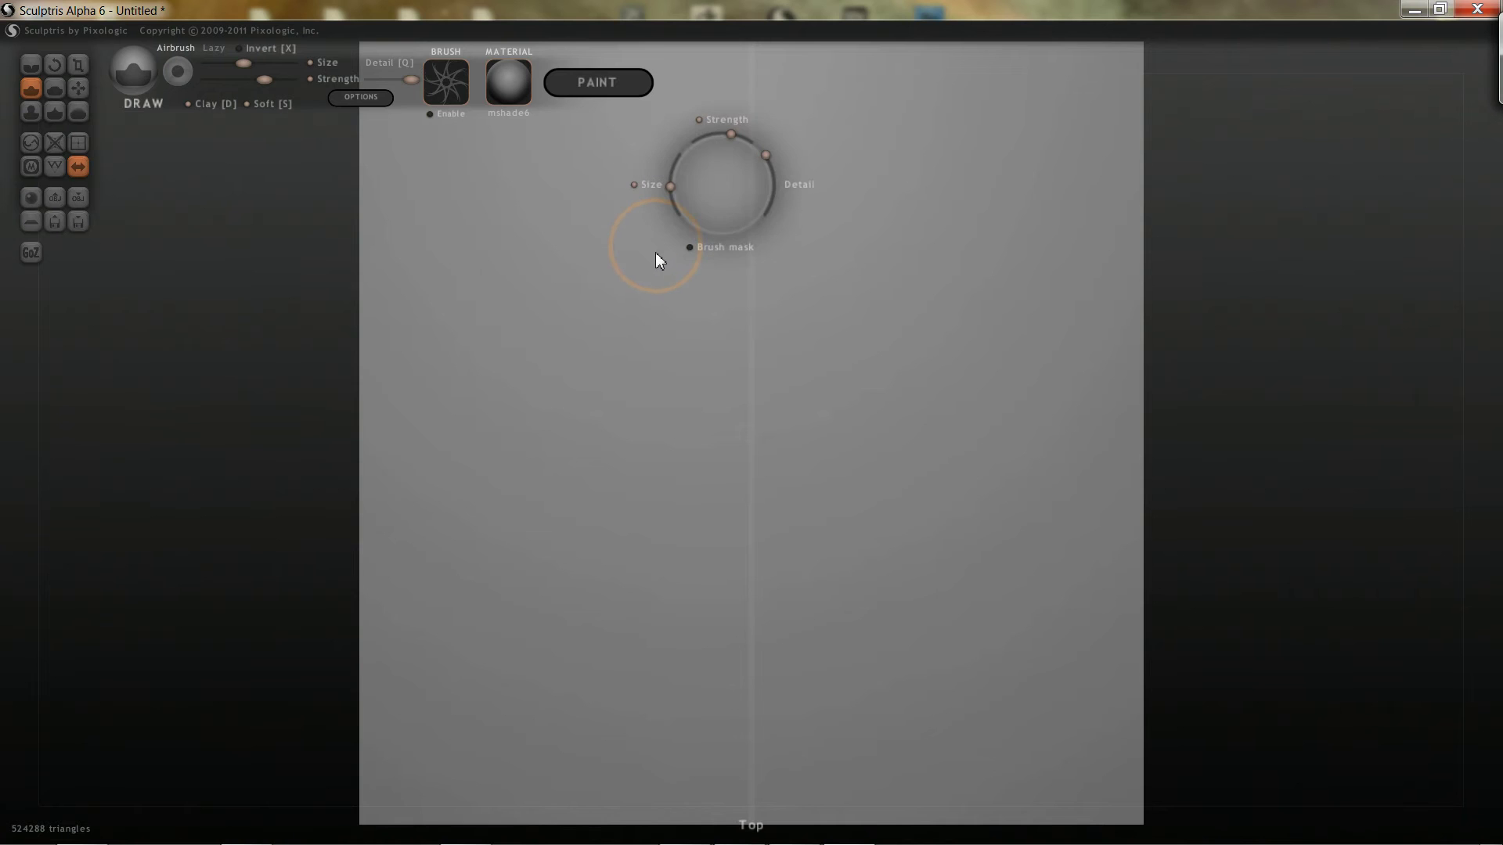
pyautogui.moveTo(648, 237)
pyautogui.mouseDown()
pyautogui.moveTo(651, 216)
pyautogui.moveTo(612, 301)
pyautogui.moveTo(523, 420)
pyautogui.moveTo(473, 556)
pyautogui.moveTo(496, 571)
pyautogui.mouseUp()
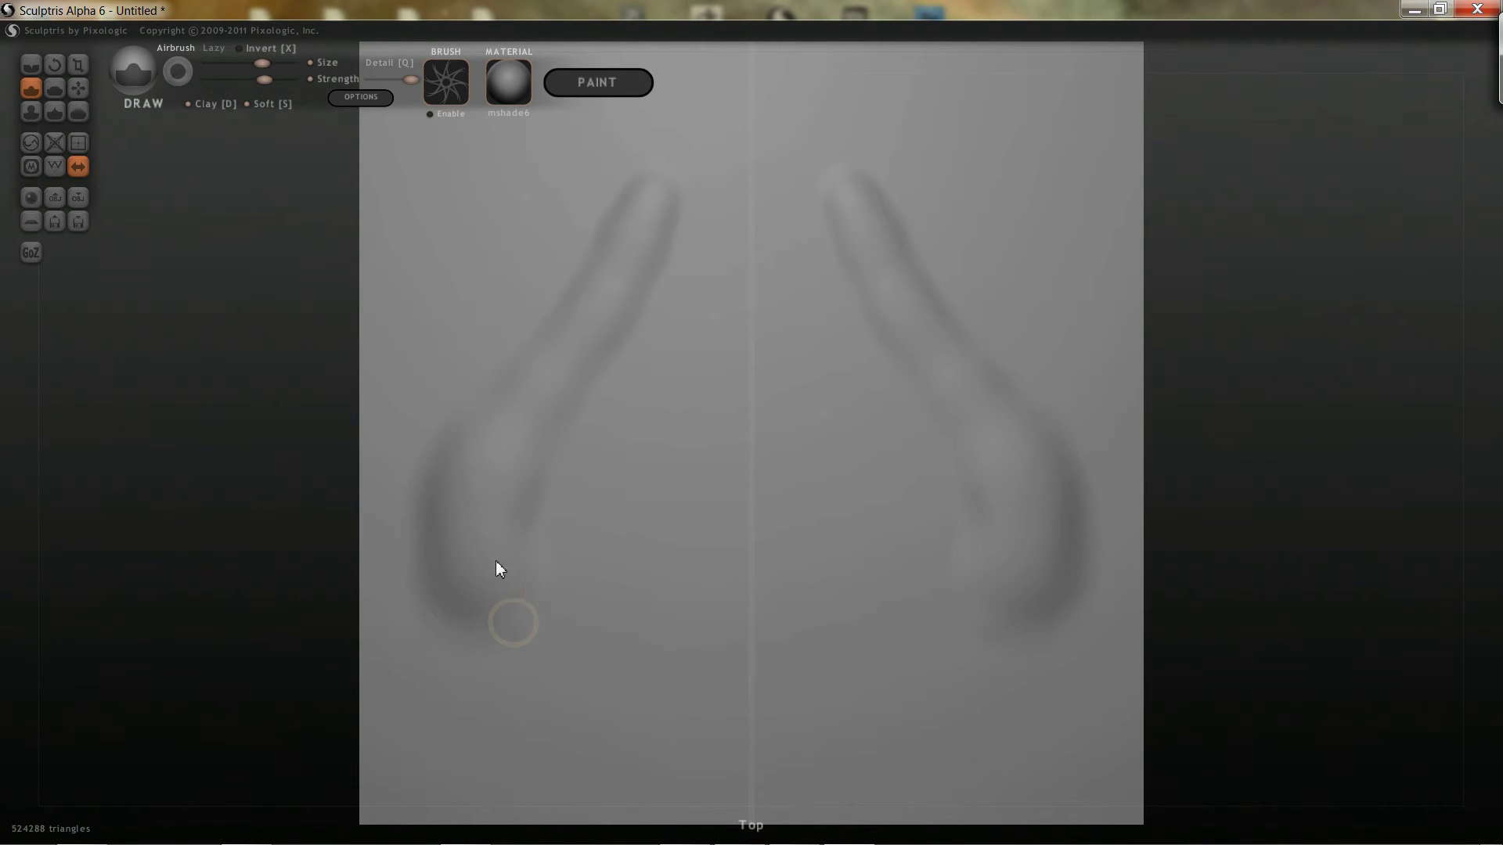
pyautogui.moveTo(1158, 344)
pyautogui.mouseDown()
pyautogui.moveTo(1221, 373)
pyautogui.moveTo(1181, 248)
pyautogui.moveTo(1094, 160)
pyautogui.moveTo(963, 251)
pyautogui.moveTo(1053, 188)
pyautogui.moveTo(1058, 95)
pyautogui.moveTo(1020, 201)
pyautogui.moveTo(1204, 275)
pyautogui.moveTo(1260, 388)
pyautogui.mouseUp()
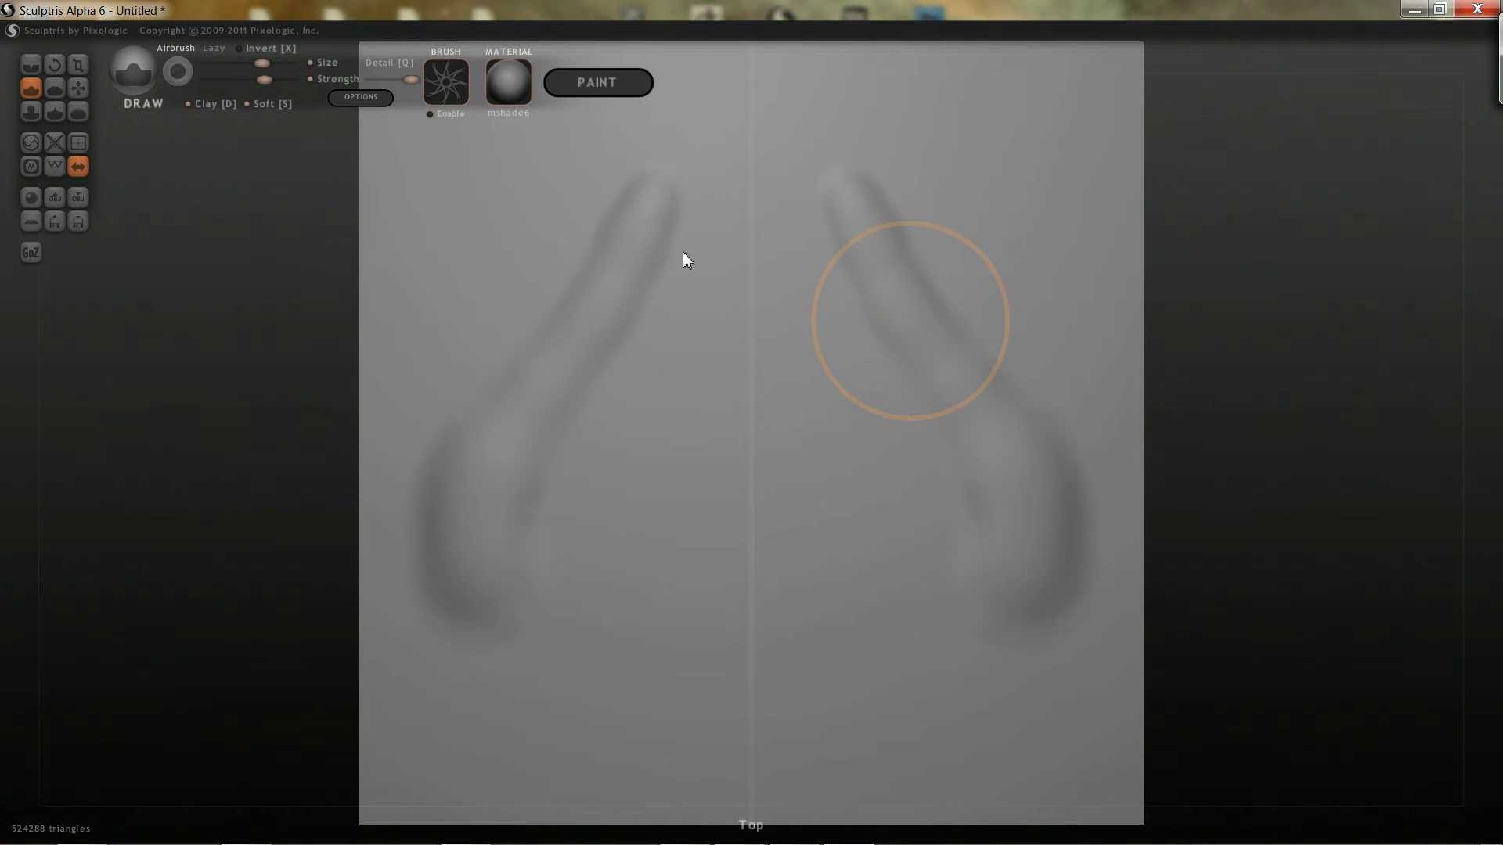
pyautogui.hotkey('ctrl', 'z')
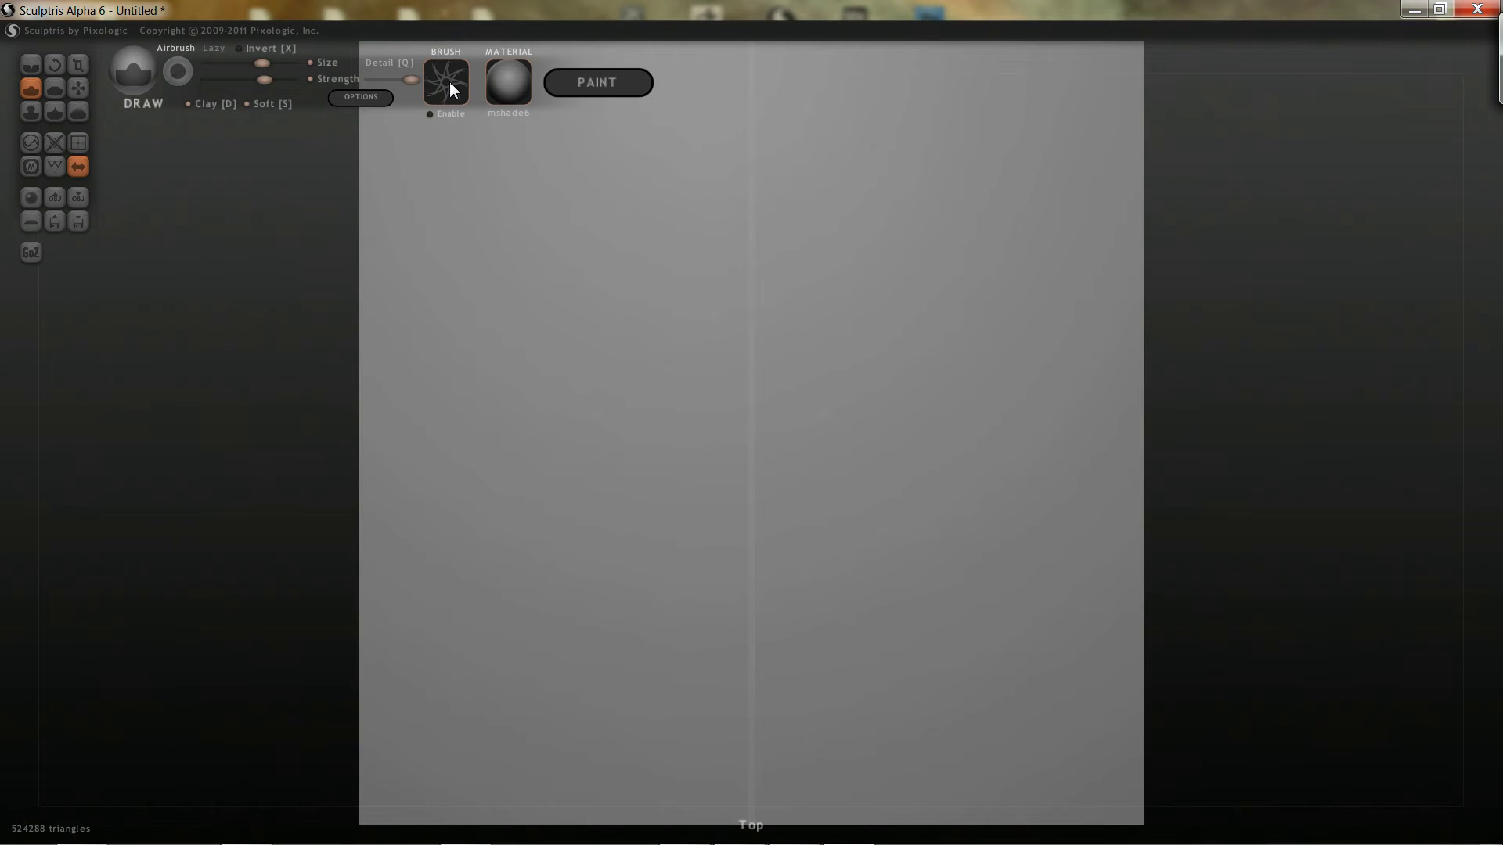
# Step: Toggle the brush texture on and off, sculpt a curved untextured stroke down the plane, and undo it
pyautogui.click(429, 115)
pyautogui.click(436, 114)
pyautogui.moveTo(667, 180)
pyautogui.mouseDown()
pyautogui.moveTo(551, 300)
pyautogui.moveTo(618, 538)
pyautogui.moveTo(726, 661)
pyautogui.moveTo(674, 661)
pyautogui.mouseUp()
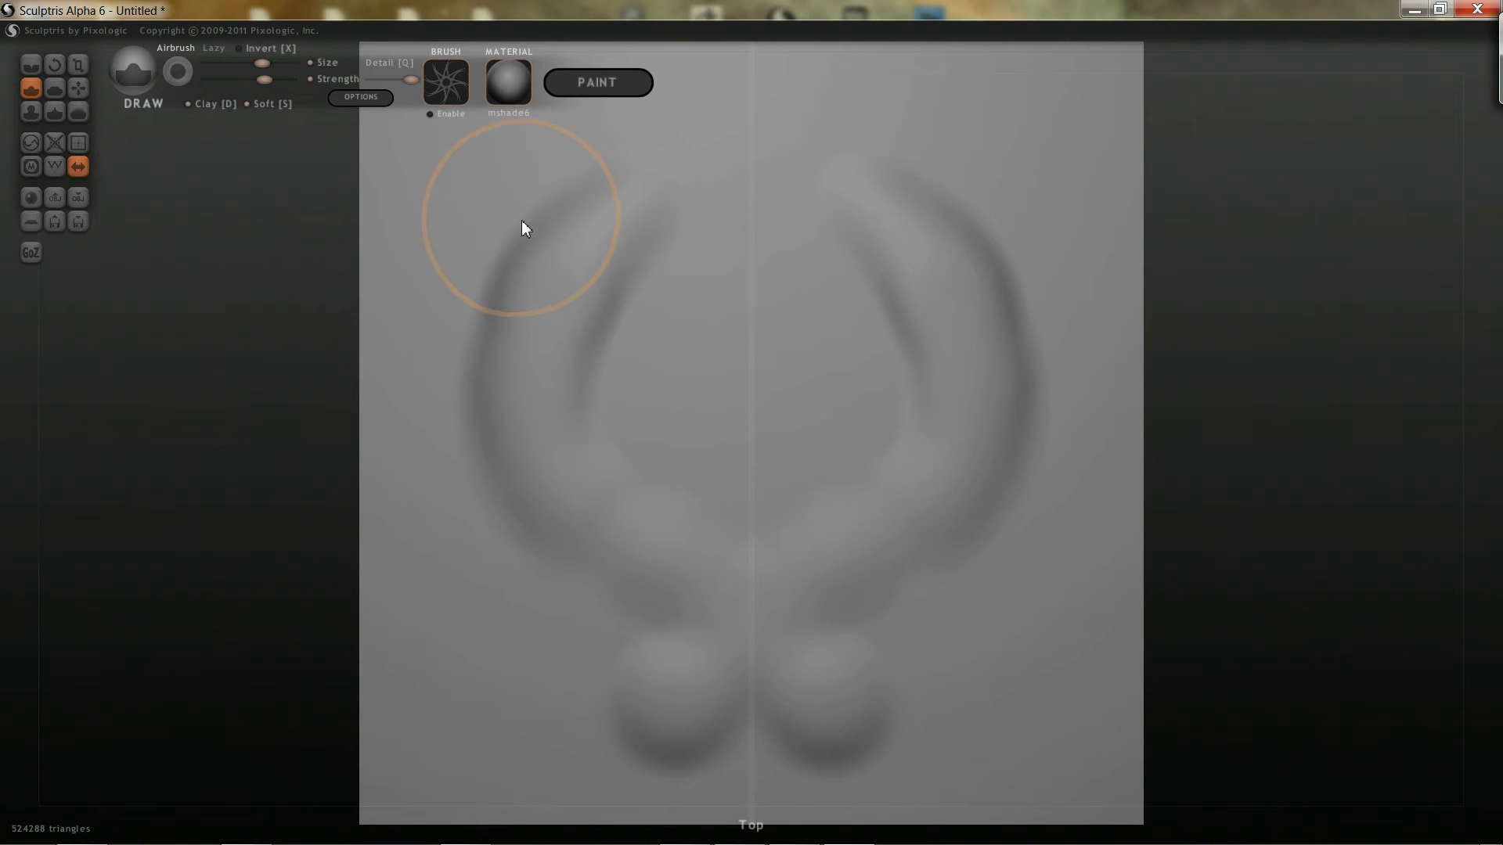
pyautogui.hotkey('ctrl', 'z')
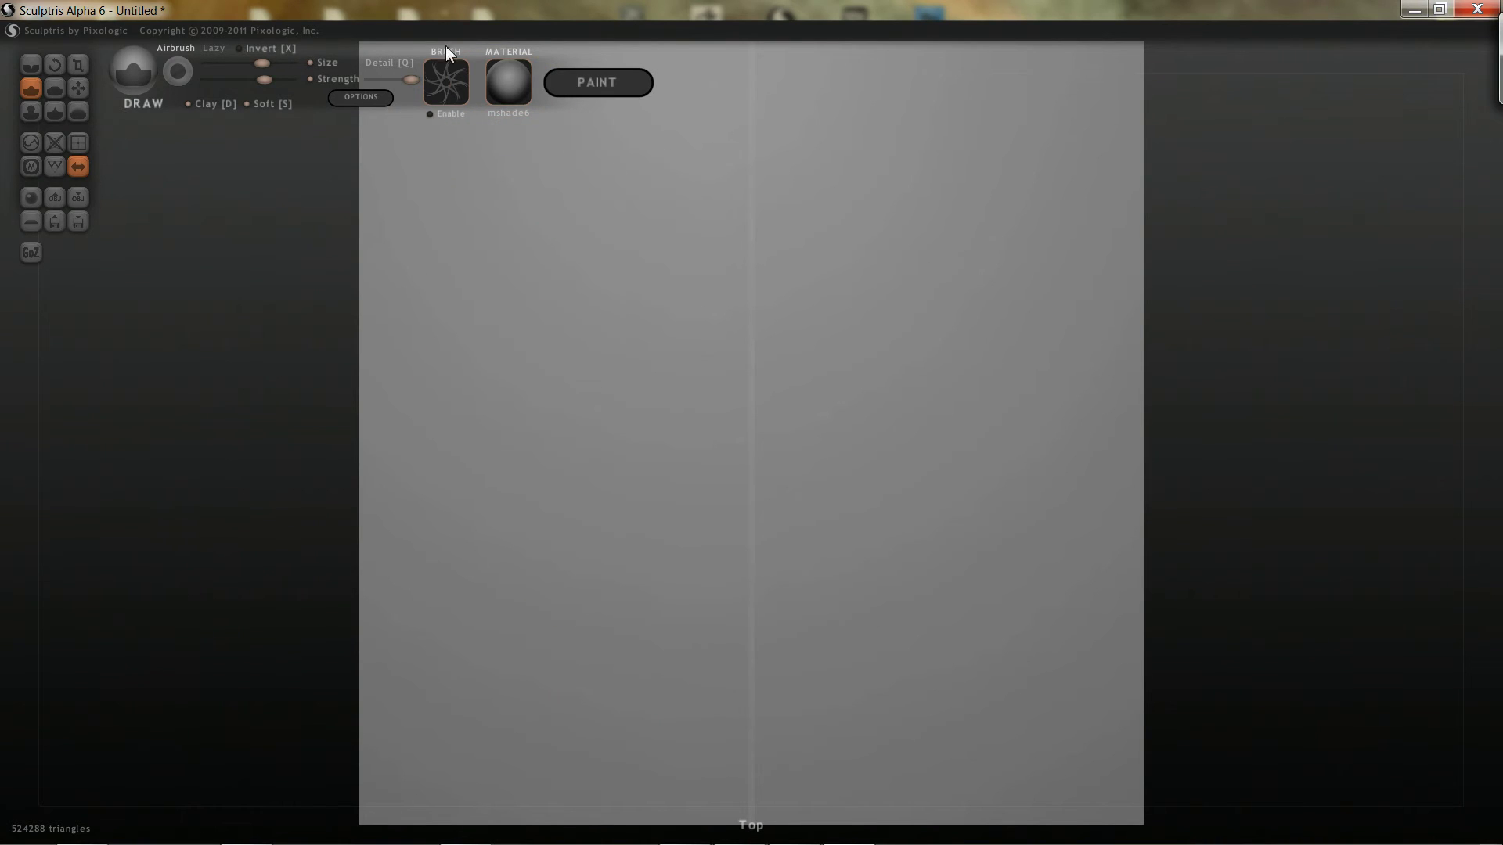
# Step: Enable the brush texture and test a single alpha stamp on the upper part of the plane, undoing the stamp
pyautogui.click(444, 115)
pyautogui.click(562, 283)
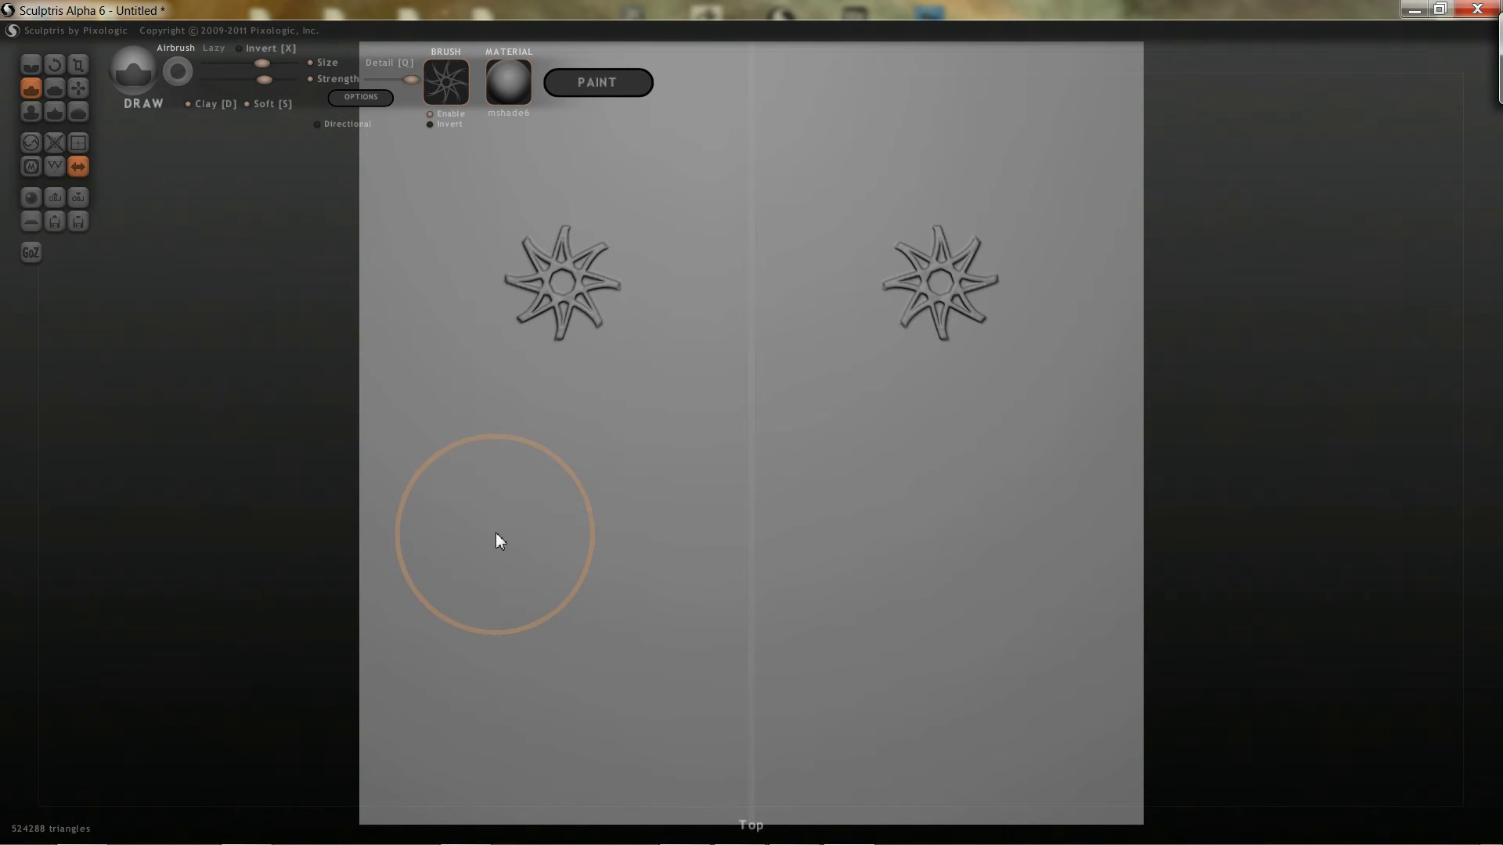
pyautogui.hotkey('ctrl', 'z')
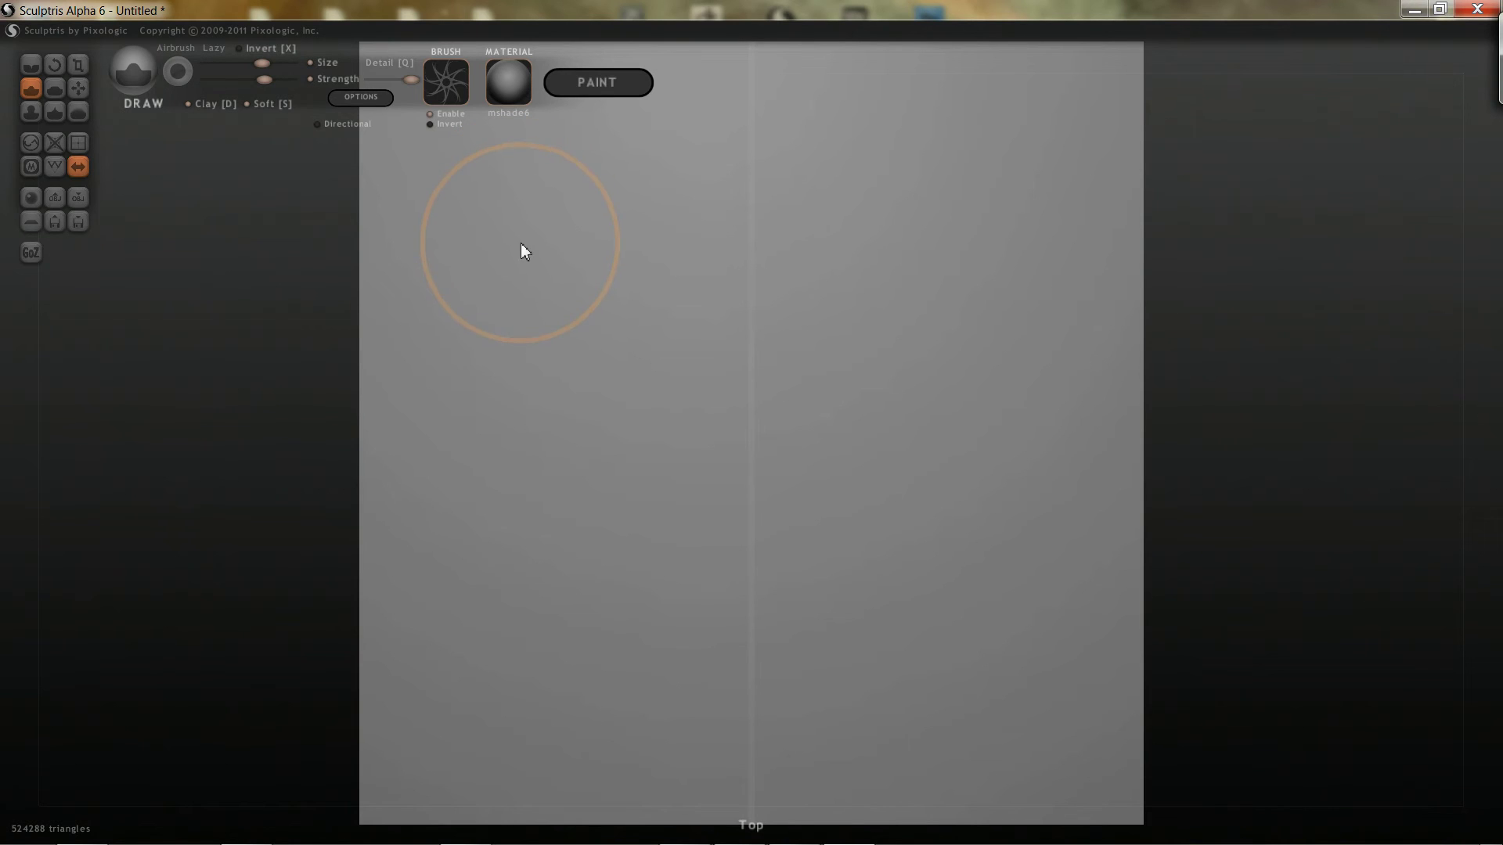
# Step: Try a continuous curved stroke with the alpha texture across the plane and undo it
pyautogui.click(557, 381)
pyautogui.moveTo(559, 386)
pyautogui.mouseDown()
pyautogui.moveTo(498, 485)
pyautogui.moveTo(490, 540)
pyautogui.moveTo(508, 582)
pyautogui.moveTo(558, 606)
pyautogui.moveTo(638, 598)
pyautogui.moveTo(675, 547)
pyautogui.mouseUp()
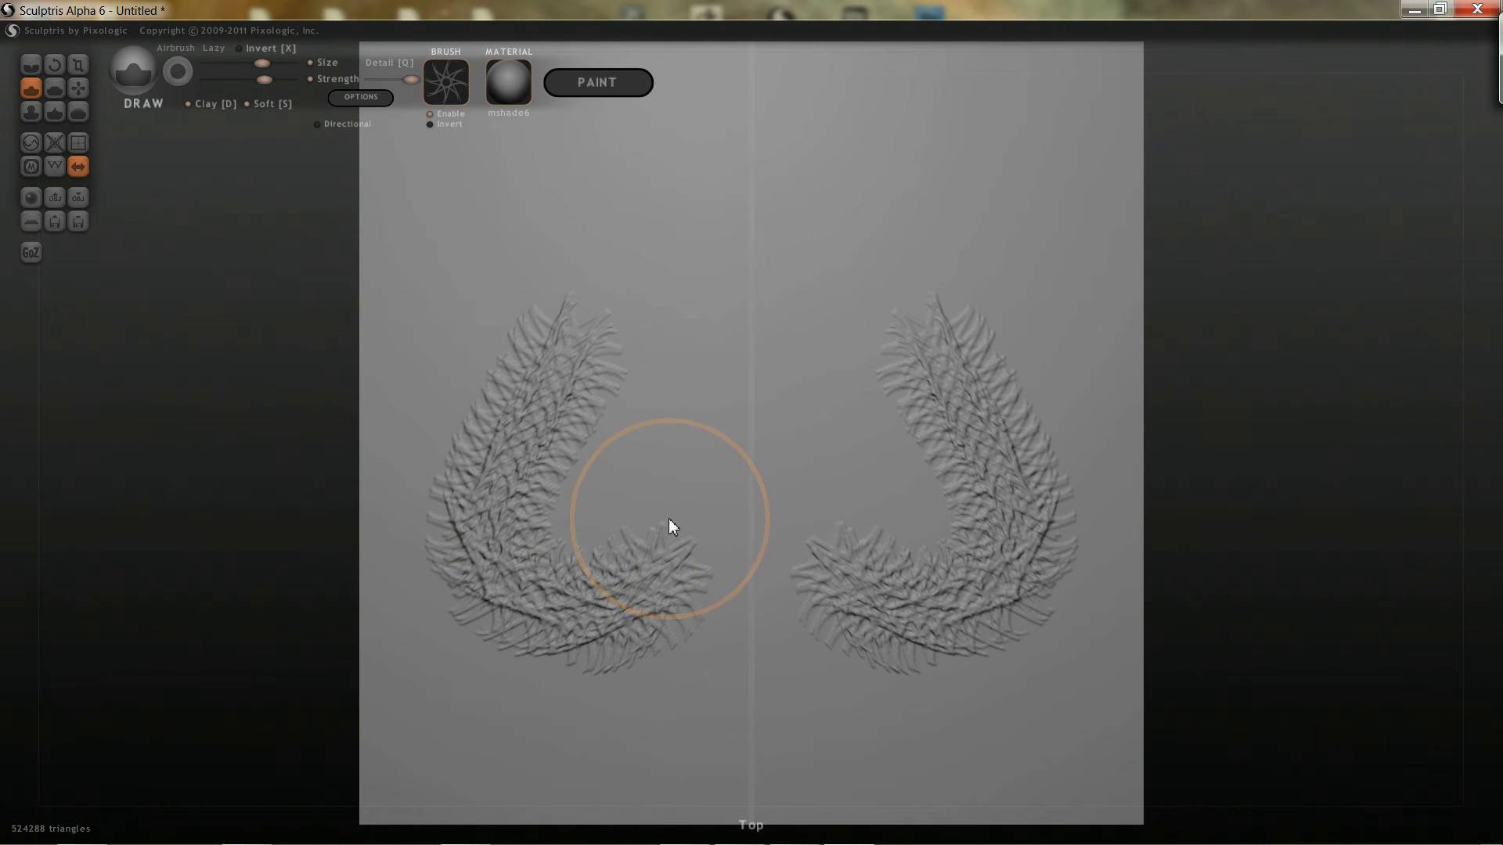
pyautogui.hotkey('ctrl', 'z')
pyautogui.hotkey('ctrl', 'z')
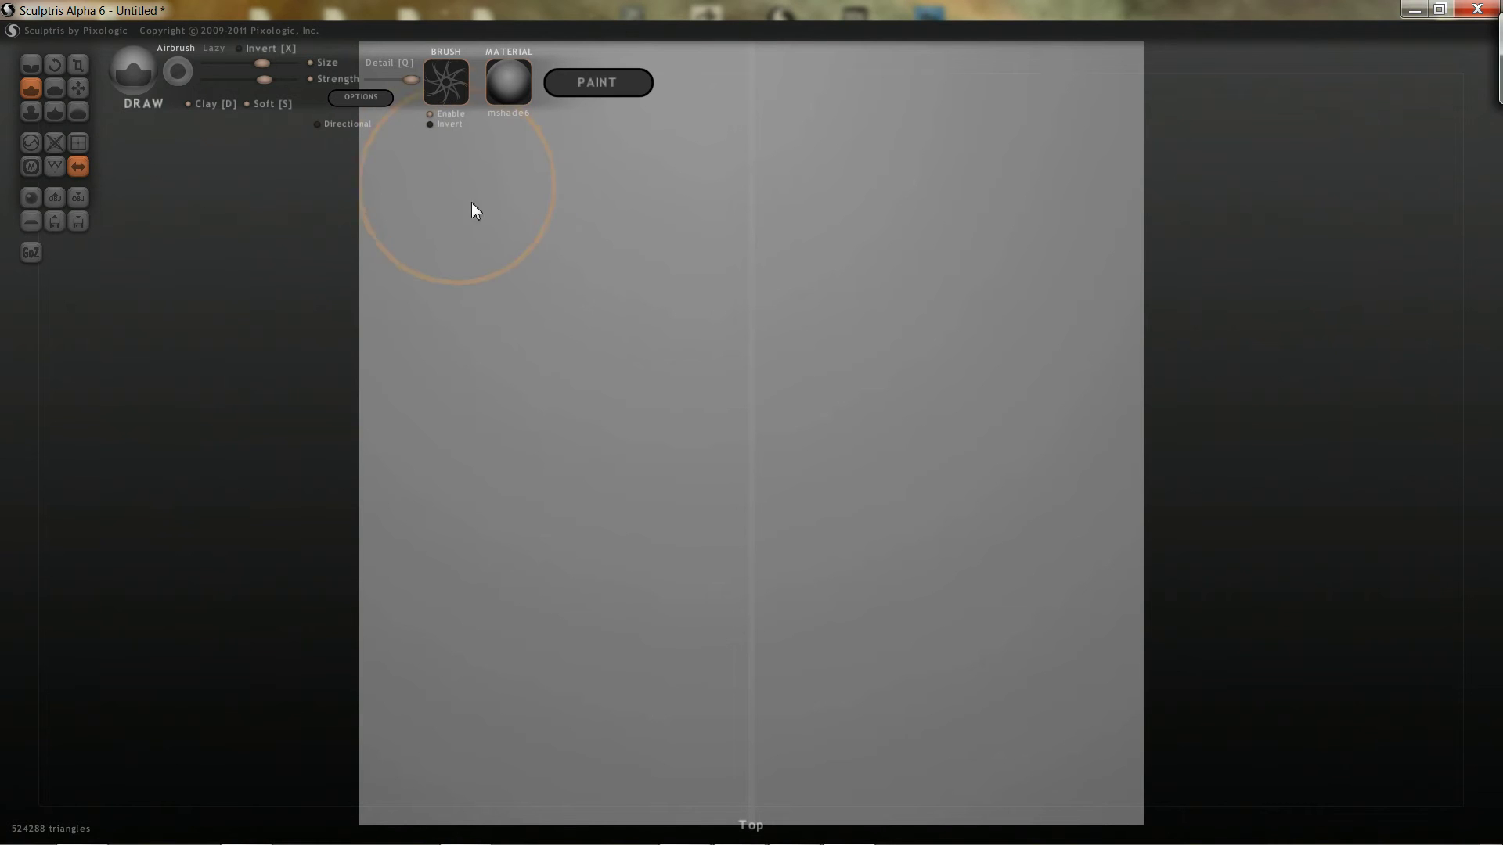
# Step: Stamp the alpha star pattern at separate spots on the upper half of the plane
pyautogui.click(523, 275)
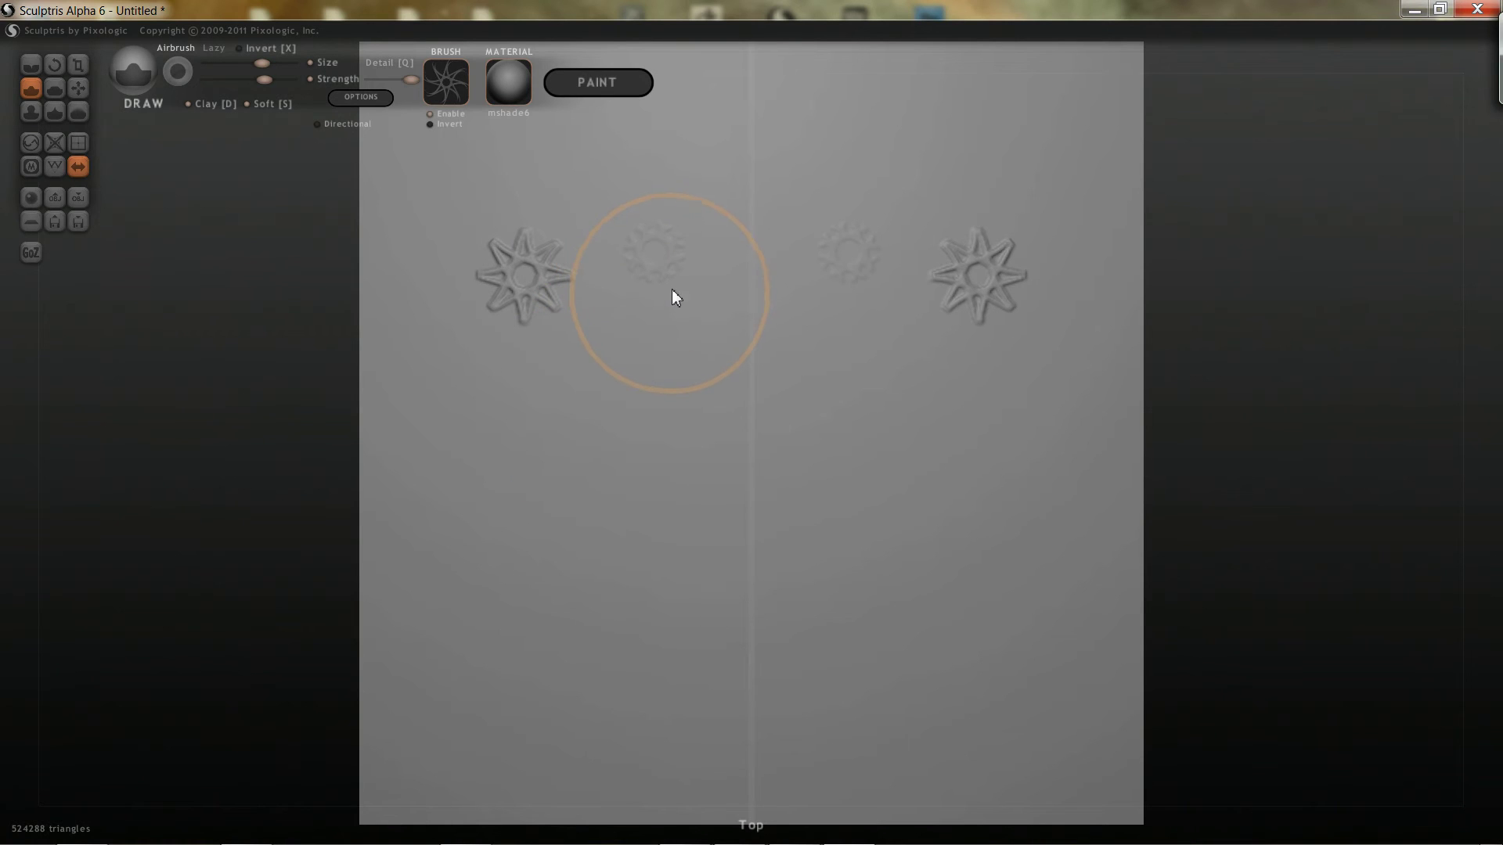
pyautogui.click(543, 377)
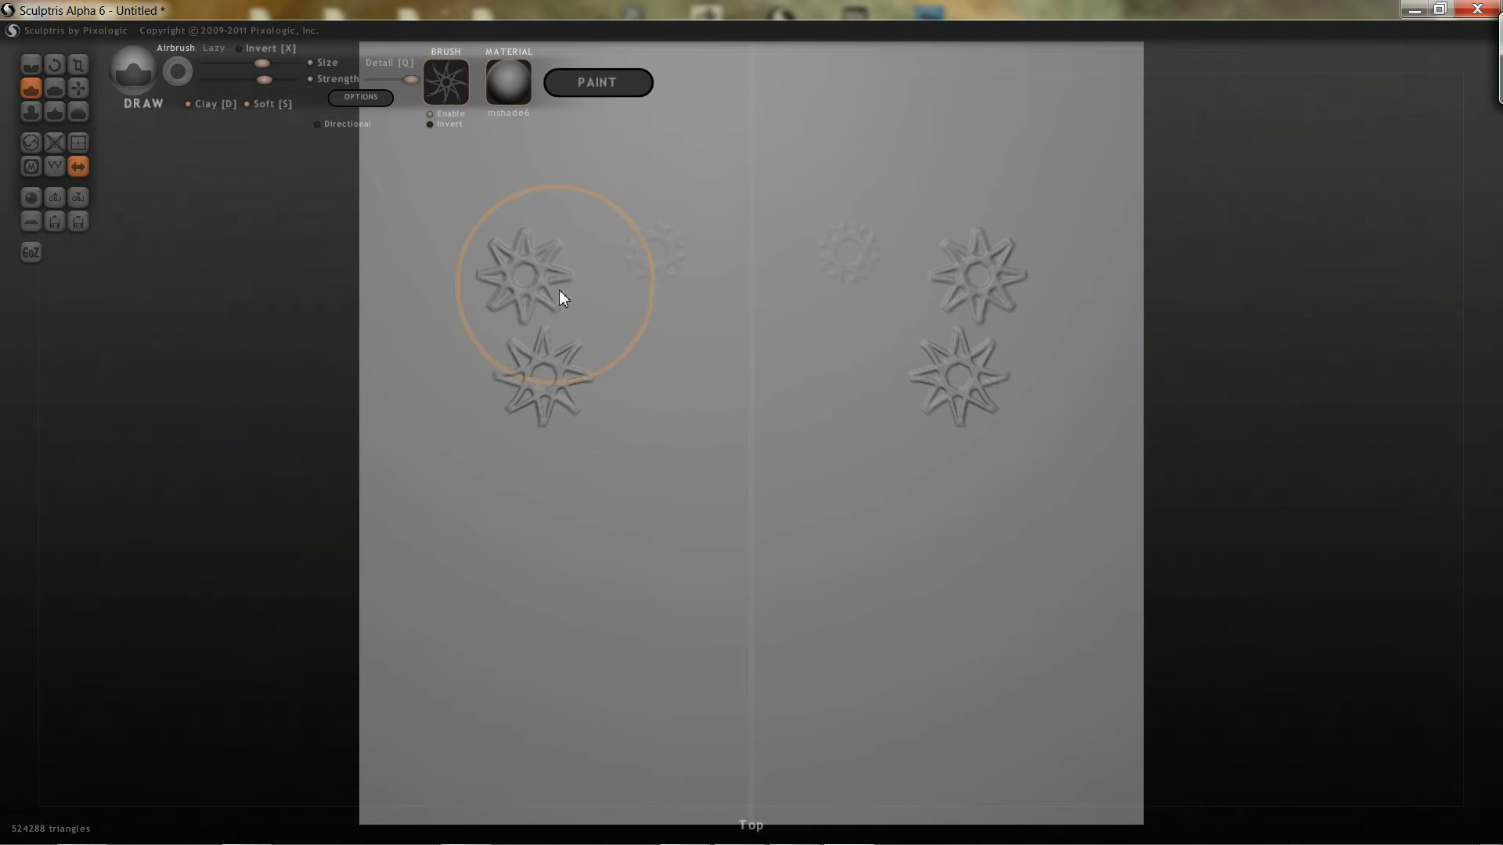
pyautogui.scroll(5, 557, 295)
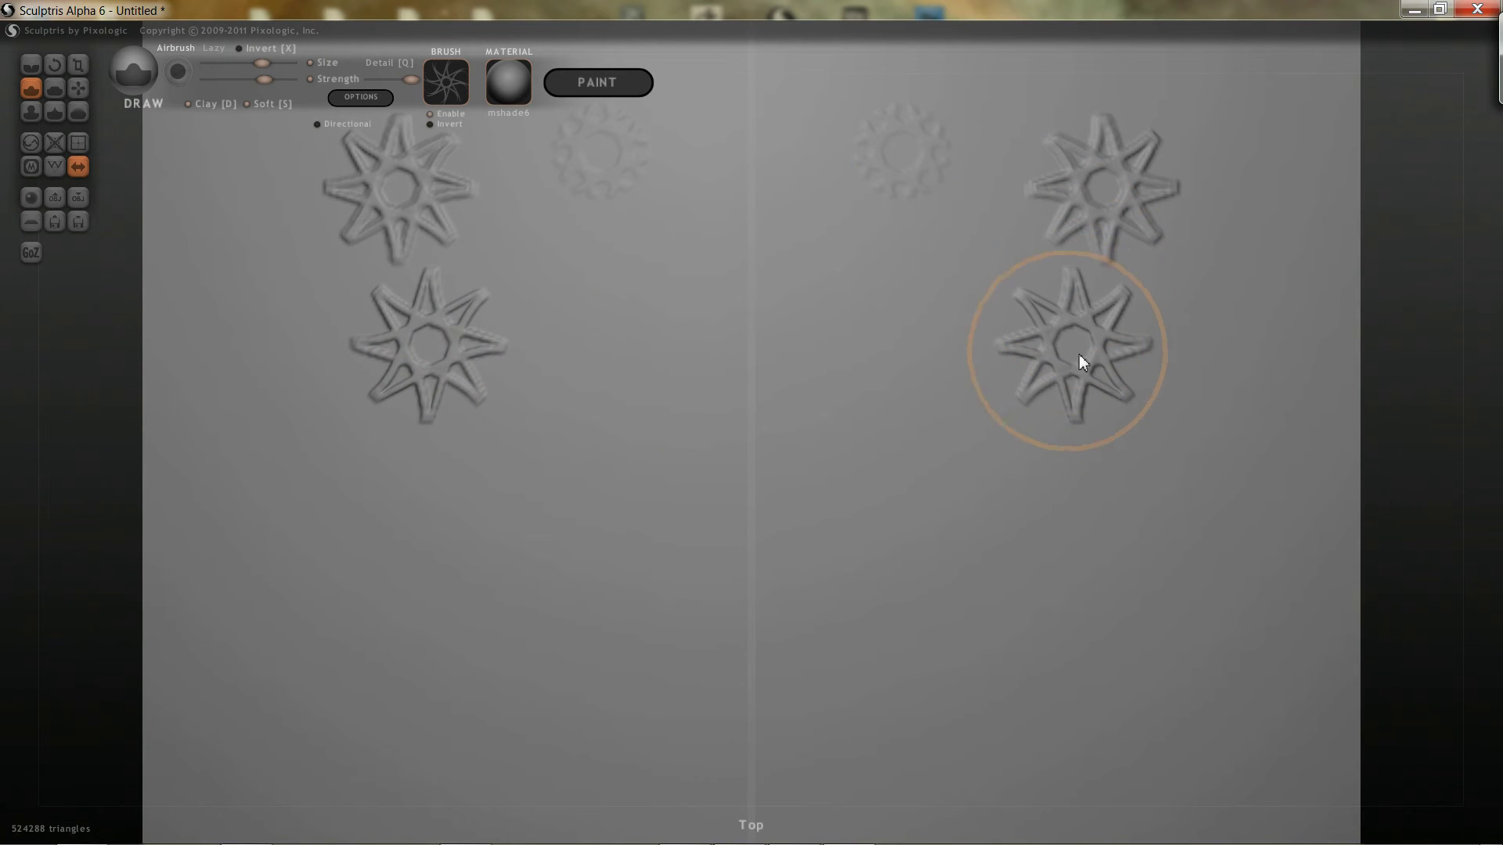
# Step: Make mask1 the active brush texture and stamp it at three spots below the star patterns
pyautogui.click(452, 92)
pyautogui.click(364, 221)
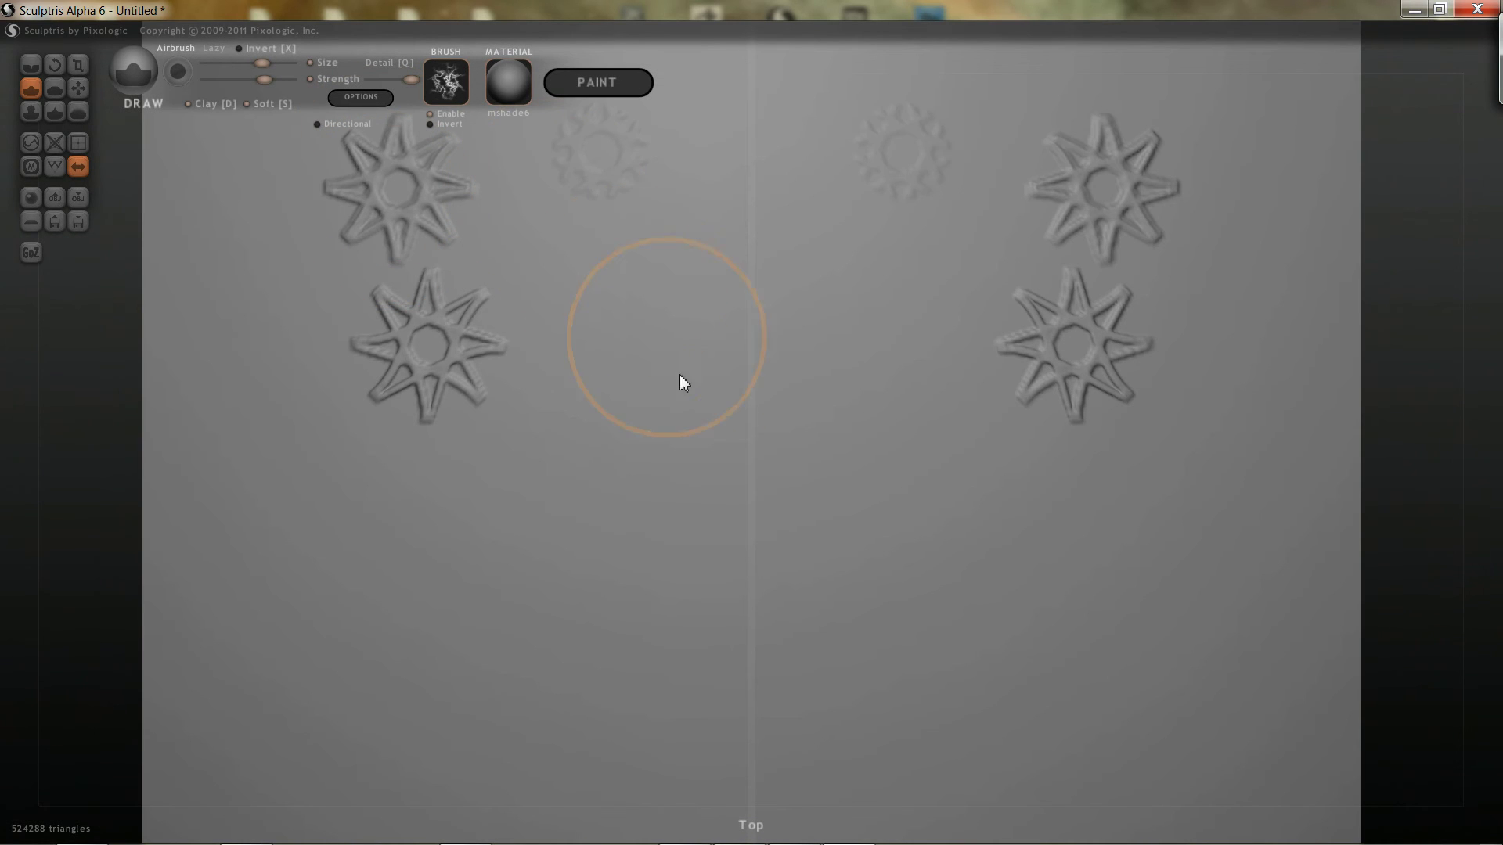
pyautogui.click(689, 458)
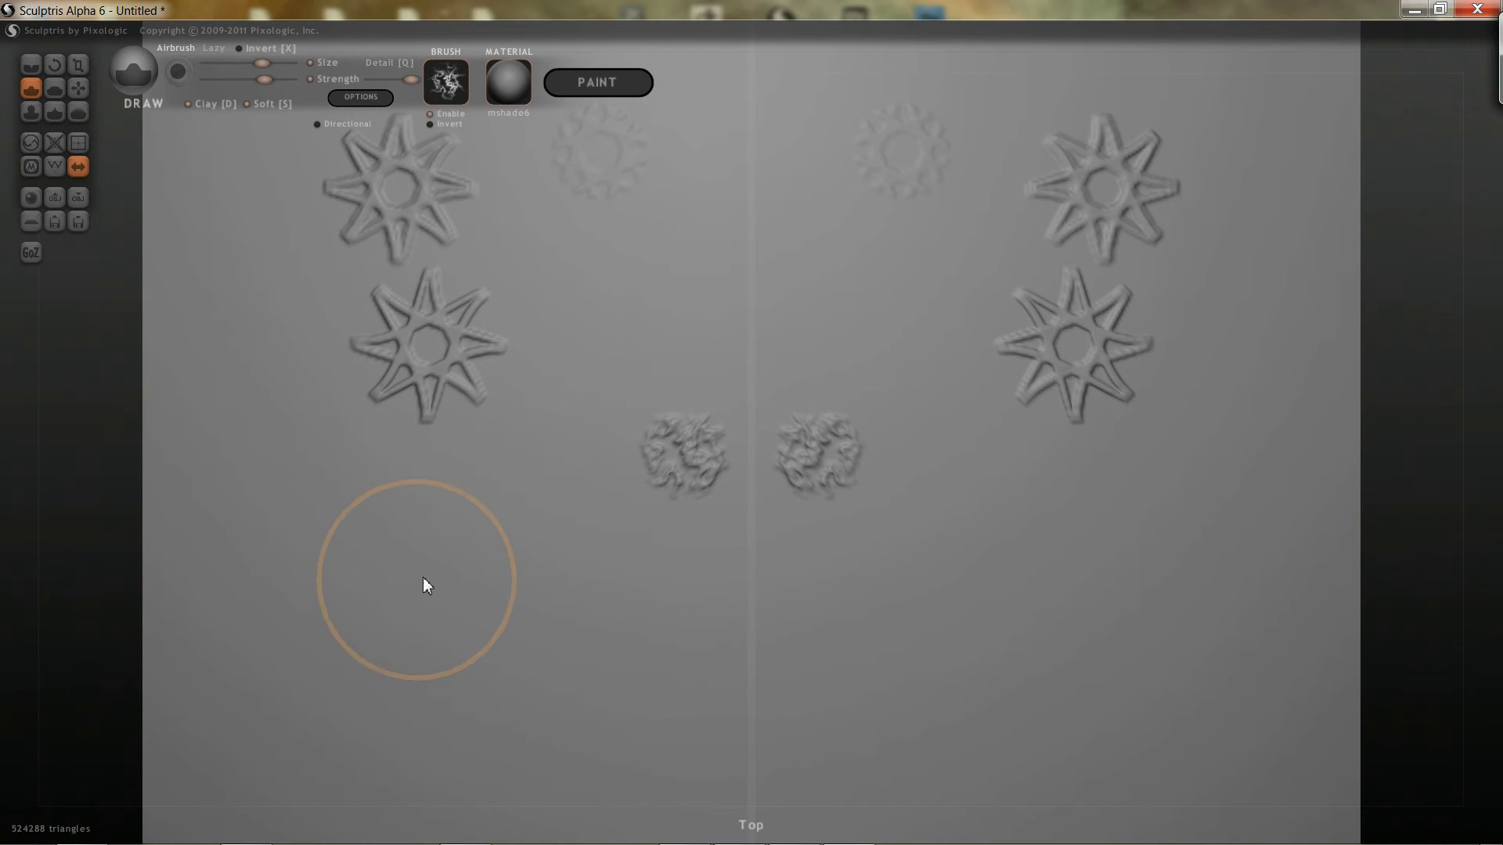
pyautogui.click(424, 581)
pyautogui.click(603, 615)
pyautogui.scroll(-5, 630, 540)
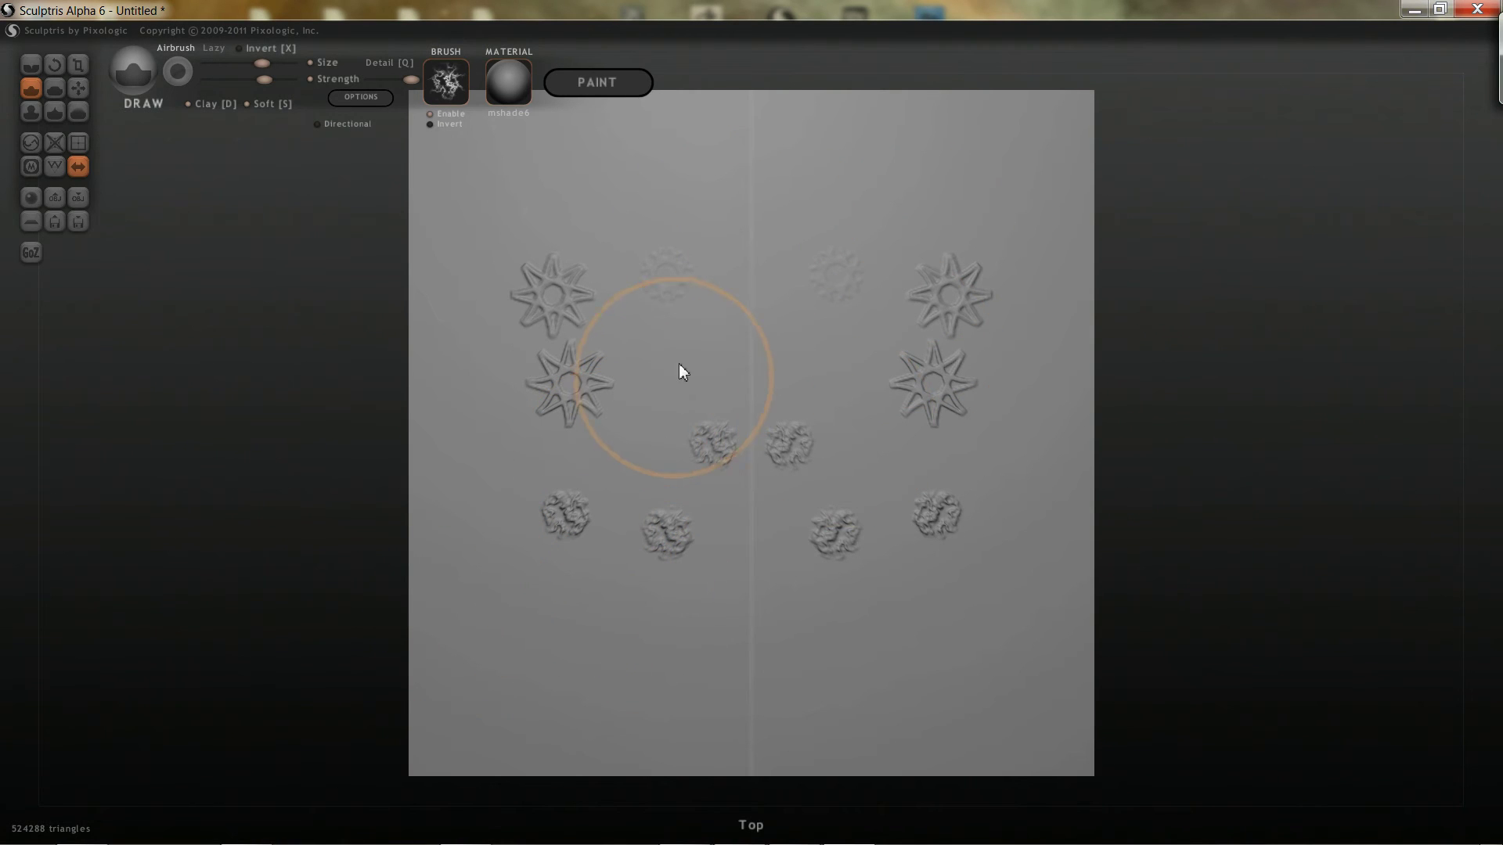
# Step: Cover the upper half of the plane with dense mask1 texture detail using continuous overlapping strokes
pyautogui.moveTo(659, 412)
pyautogui.mouseDown(button='right')
pyautogui.moveTo(631, 372)
pyautogui.moveTo(671, 426)
pyautogui.moveTo(661, 436)
pyautogui.mouseUp(button='right')
pyautogui.moveTo(496, 191)
pyautogui.mouseDown()
pyautogui.moveTo(655, 162)
pyautogui.moveTo(742, 185)
pyautogui.moveTo(728, 256)
pyautogui.moveTo(489, 214)
pyautogui.moveTo(673, 201)
pyautogui.moveTo(790, 224)
pyautogui.mouseUp()
pyautogui.moveTo(918, 205)
pyautogui.mouseDown()
pyautogui.moveTo(770, 222)
pyautogui.moveTo(547, 224)
pyautogui.moveTo(278, 332)
pyautogui.moveTo(459, 333)
pyautogui.moveTo(865, 267)
pyautogui.moveTo(775, 302)
pyautogui.moveTo(1037, 284)
pyautogui.moveTo(1065, 287)
pyautogui.moveTo(773, 336)
pyautogui.moveTo(1078, 325)
pyautogui.moveTo(760, 360)
pyautogui.moveTo(1092, 363)
pyautogui.moveTo(1002, 352)
pyautogui.moveTo(767, 395)
pyautogui.moveTo(1111, 399)
pyautogui.moveTo(890, 441)
pyautogui.moveTo(1090, 441)
pyautogui.moveTo(1037, 400)
pyautogui.mouseUp()
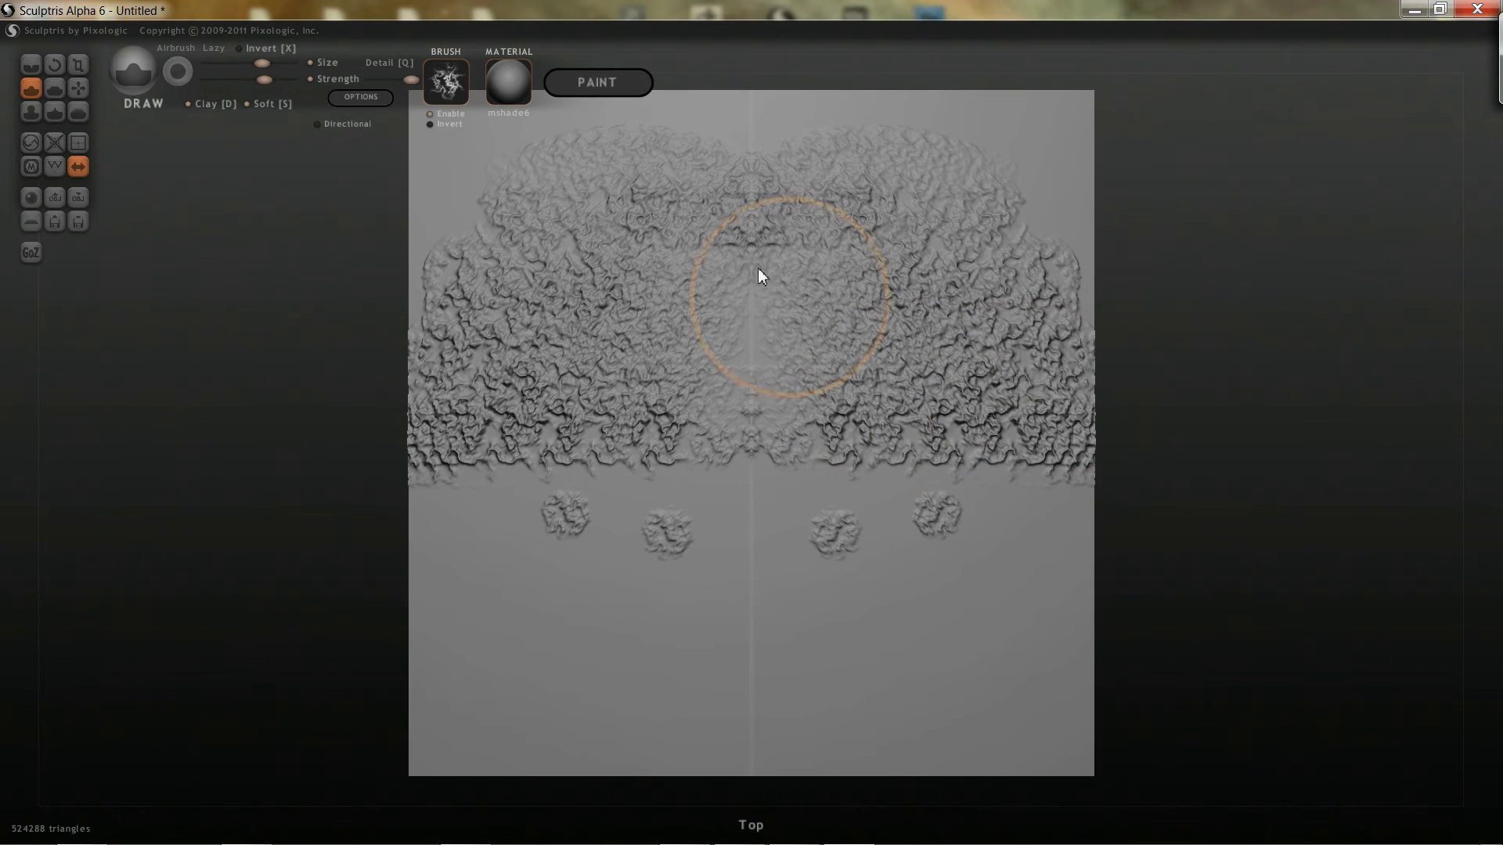
pyautogui.scroll(3, 818, 336)
pyautogui.moveTo(880, 381)
pyautogui.mouseDown(button='right')
pyautogui.moveTo(966, 429)
pyautogui.moveTo(854, 257)
pyautogui.moveTo(858, 224)
pyautogui.moveTo(872, 306)
pyautogui.moveTo(844, 362)
pyautogui.moveTo(862, 369)
pyautogui.moveTo(847, 360)
pyautogui.mouseUp(button='right')
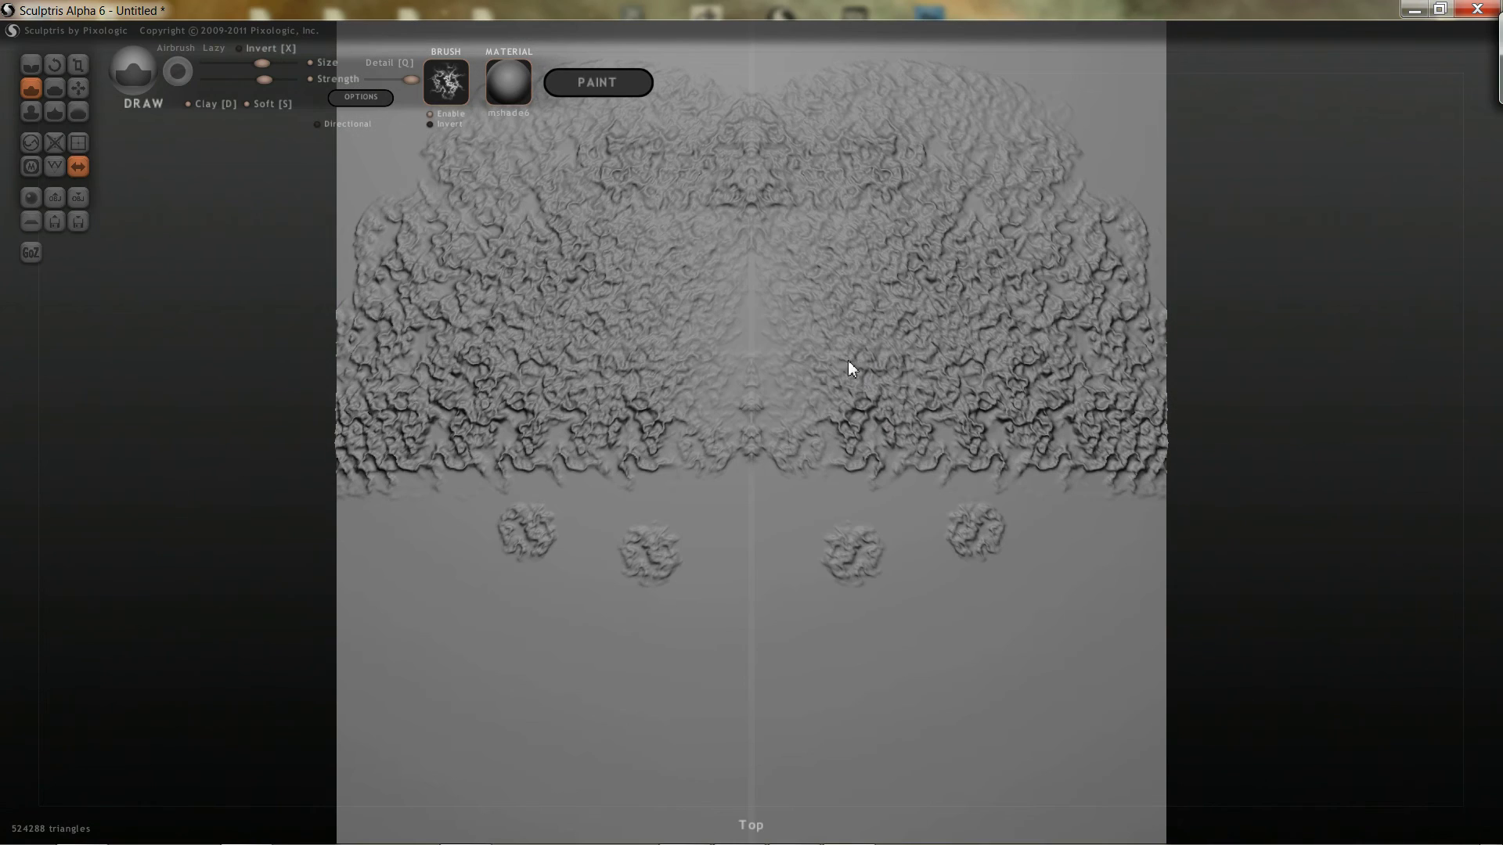
# Step: Switch the brush texture to alpha and draw overlapping horizontal strokes across the lower part of the plane
pyautogui.click(454, 79)
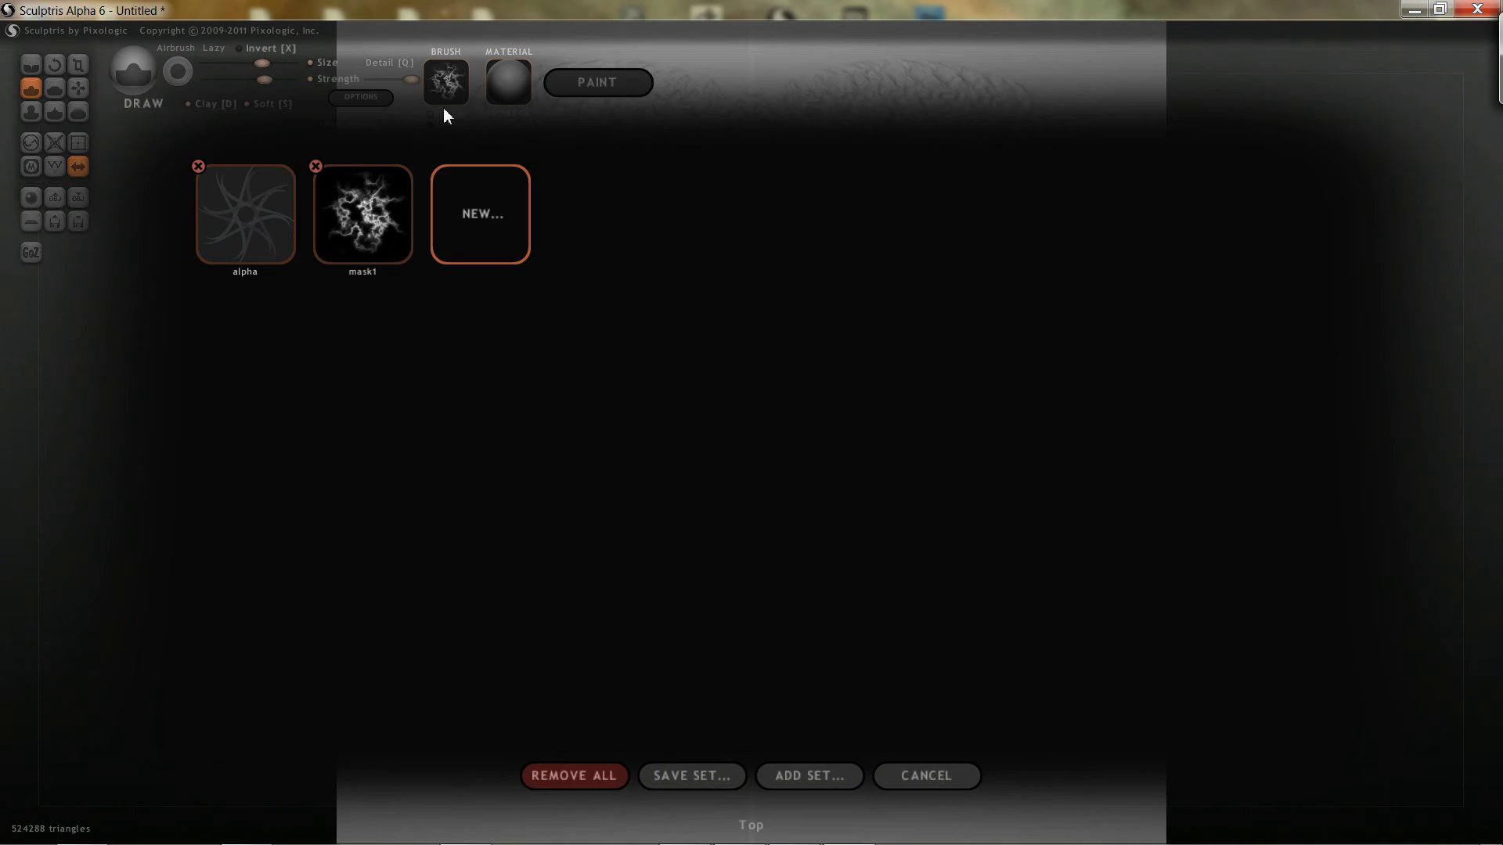
pyautogui.click(222, 214)
pyautogui.moveTo(539, 581)
pyautogui.mouseDown()
pyautogui.moveTo(857, 622)
pyautogui.moveTo(1092, 625)
pyautogui.moveTo(1020, 632)
pyautogui.mouseUp()
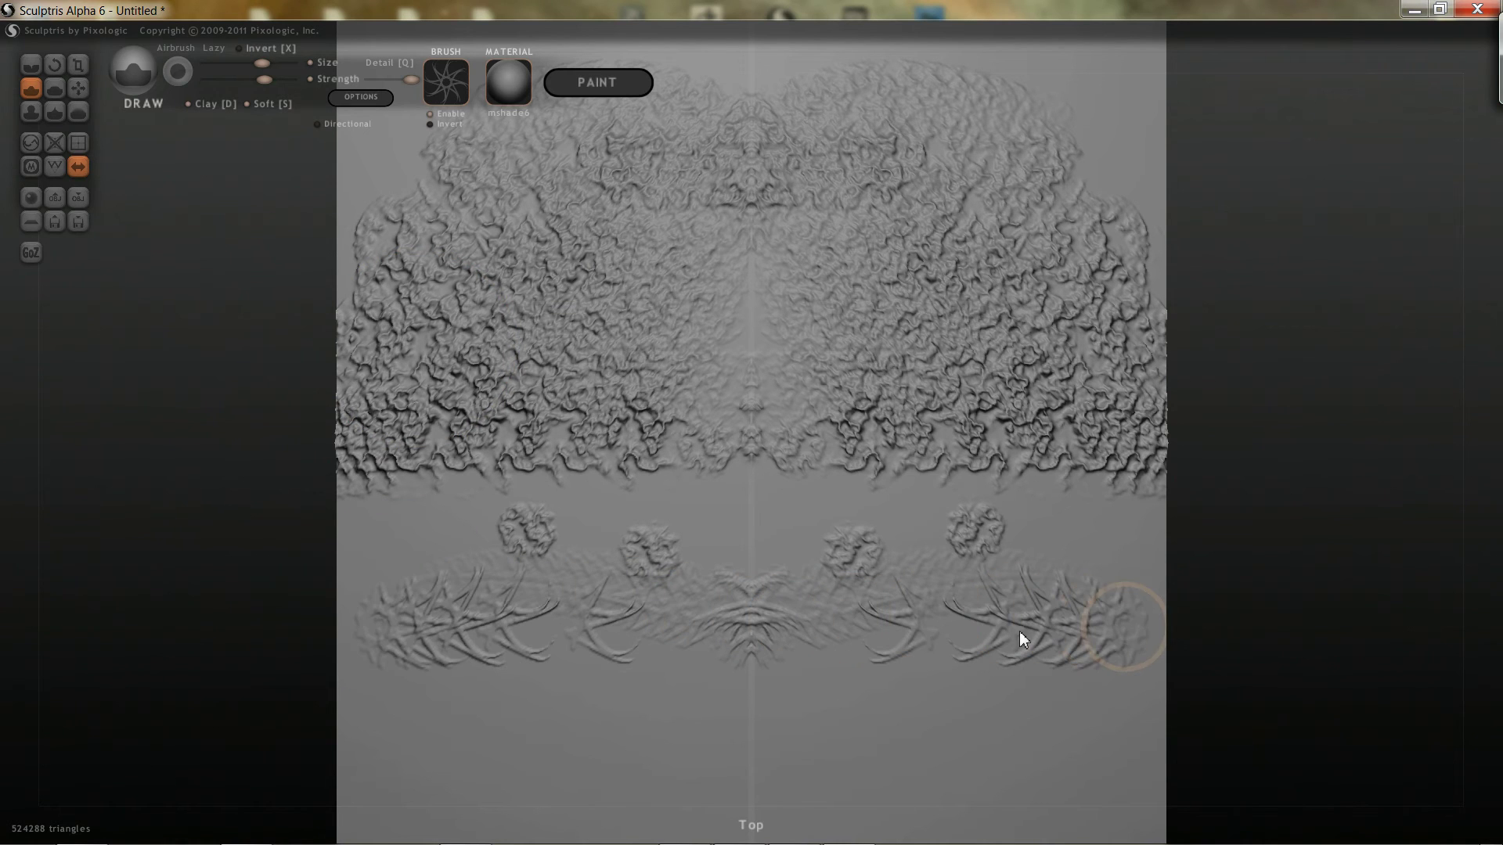
pyautogui.moveTo(622, 675)
pyautogui.mouseDown()
pyautogui.moveTo(1053, 660)
pyautogui.moveTo(1227, 635)
pyautogui.mouseUp()
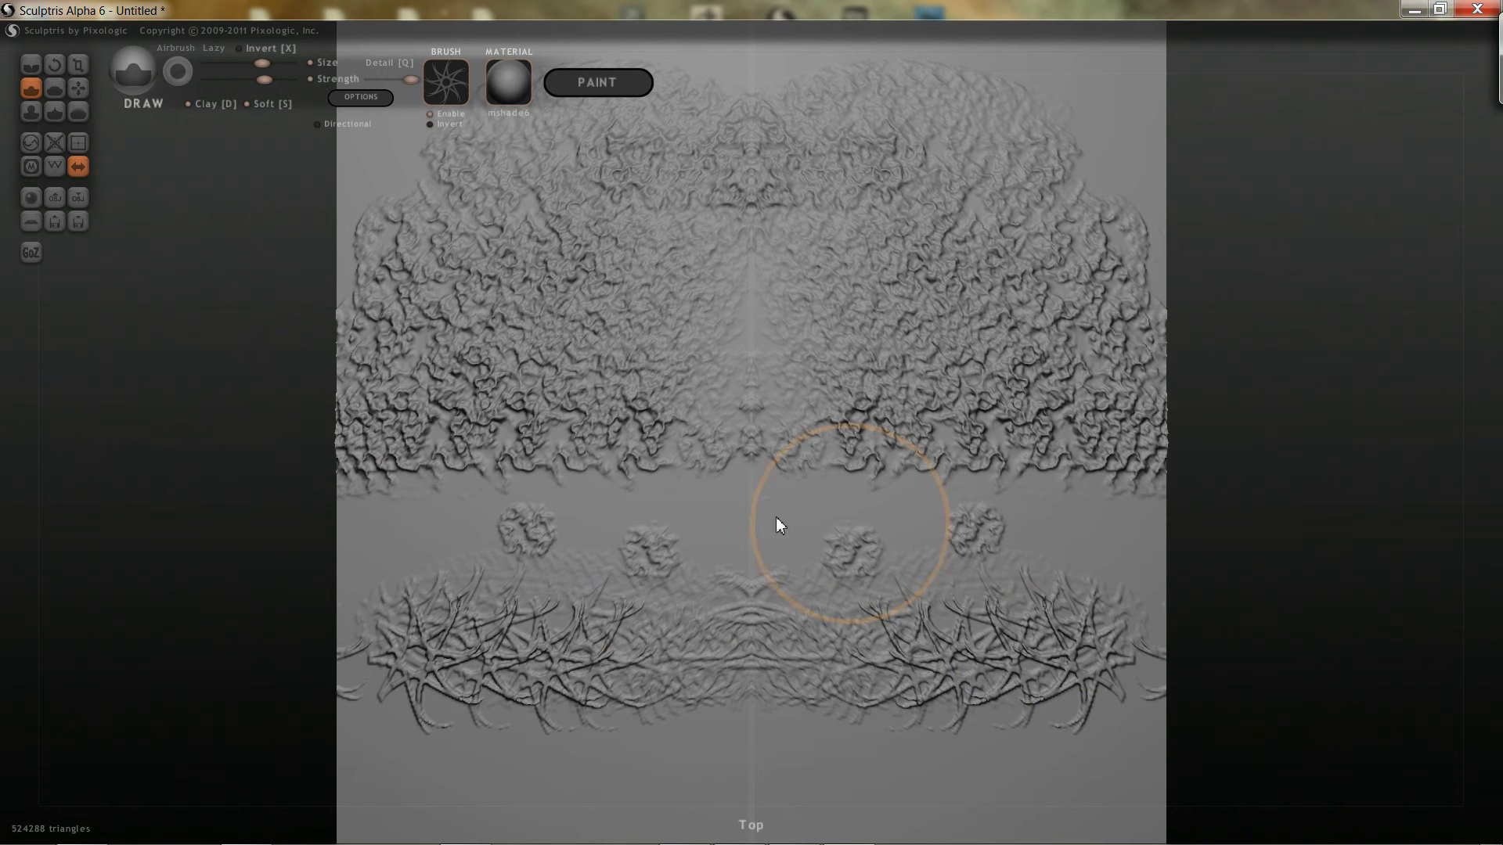
pyautogui.moveTo(446, 590)
pyautogui.mouseDown()
pyautogui.moveTo(802, 564)
pyautogui.moveTo(971, 571)
pyautogui.moveTo(1062, 599)
pyautogui.mouseUp()
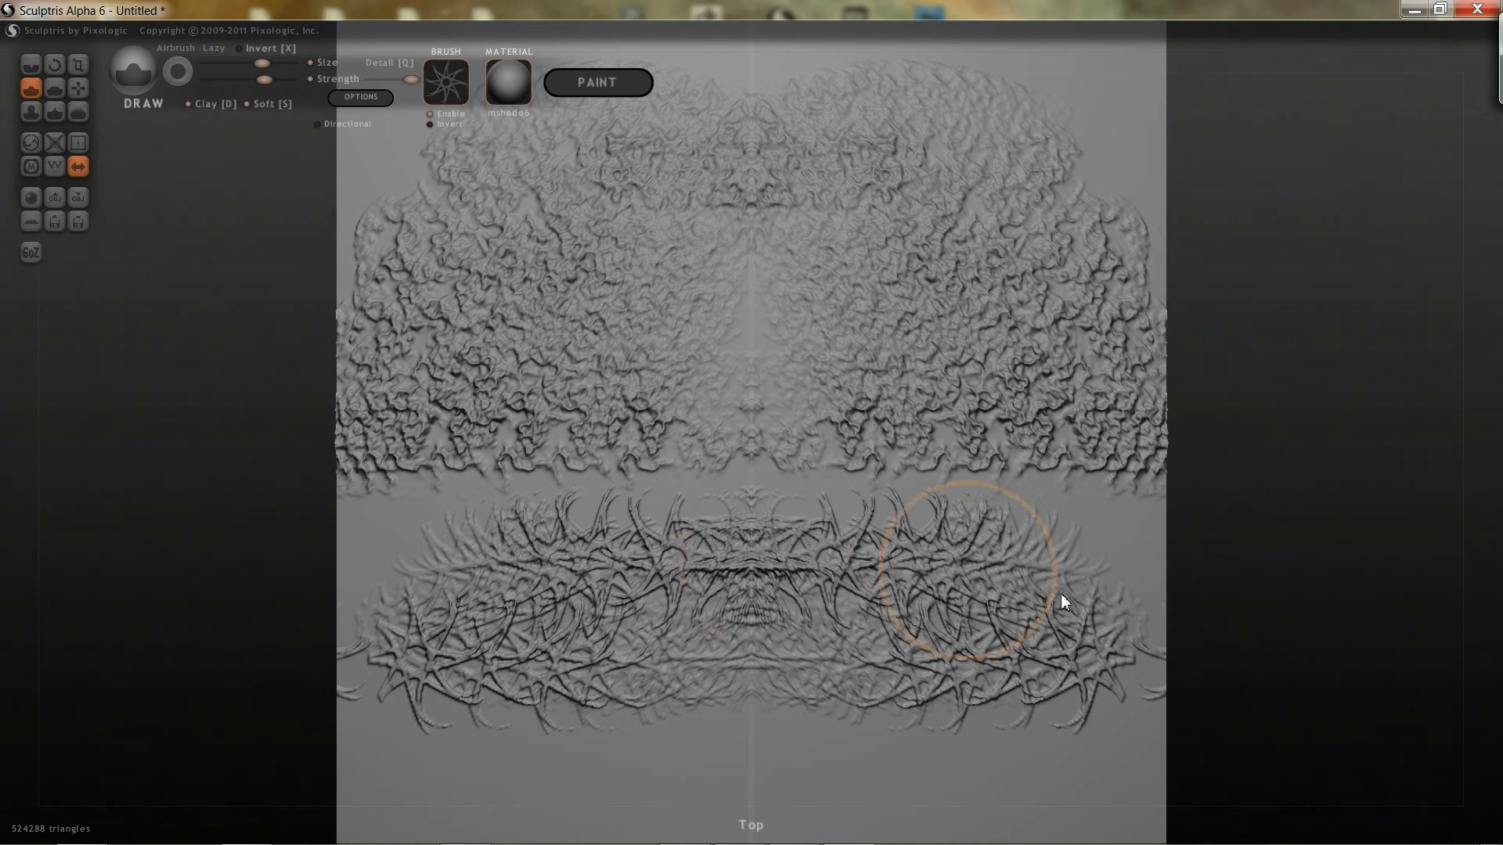
pyautogui.moveTo(781, 603)
pyautogui.mouseDown(button='right')
pyautogui.moveTo(767, 514)
pyautogui.moveTo(799, 520)
pyautogui.moveTo(782, 594)
pyautogui.mouseUp(button='right')
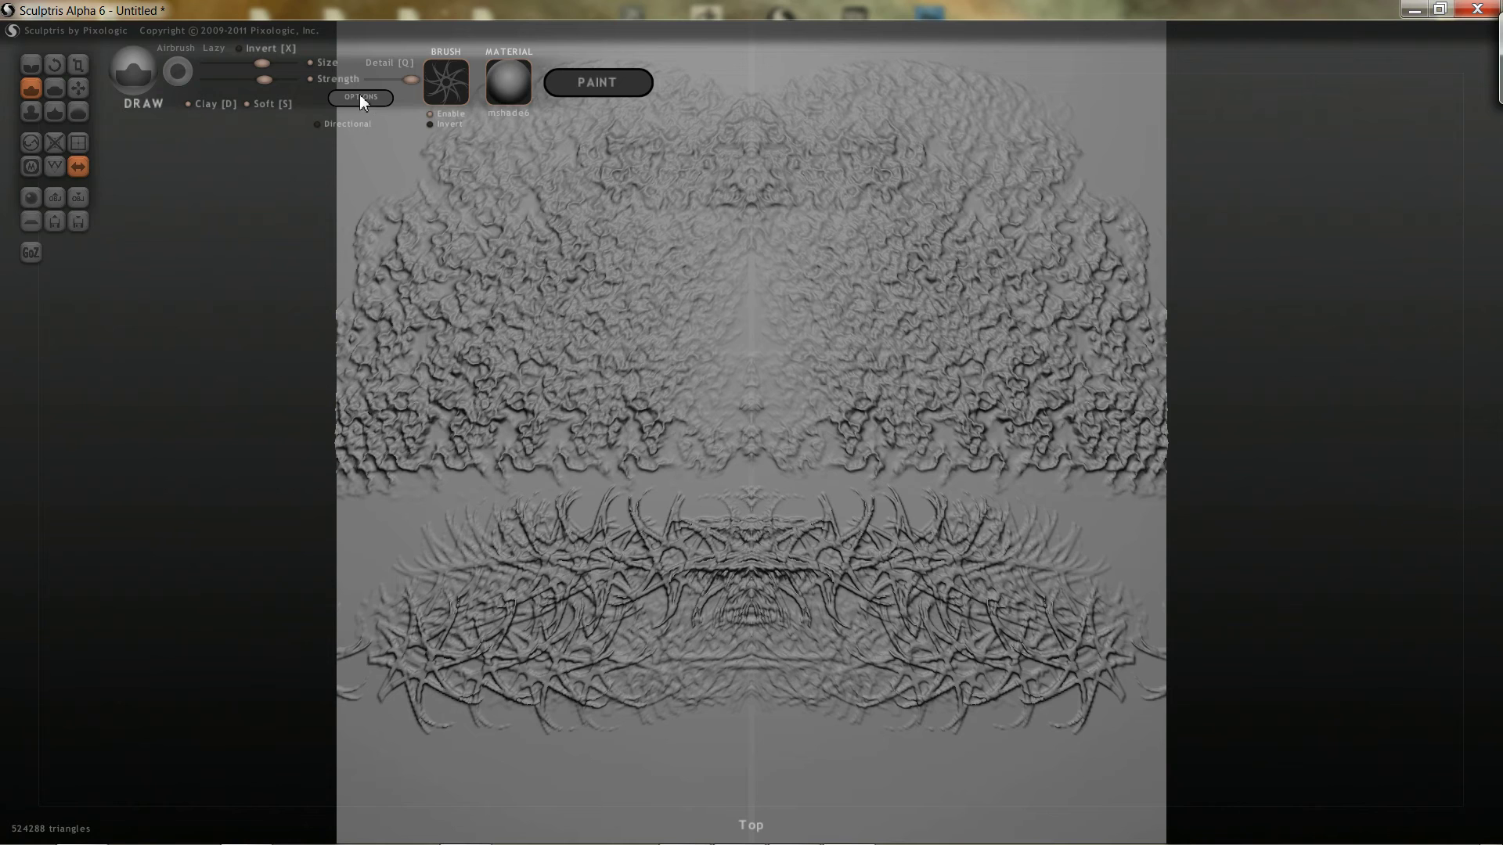
# Step: Replace the current scene with a new plane
pyautogui.click(31, 222)
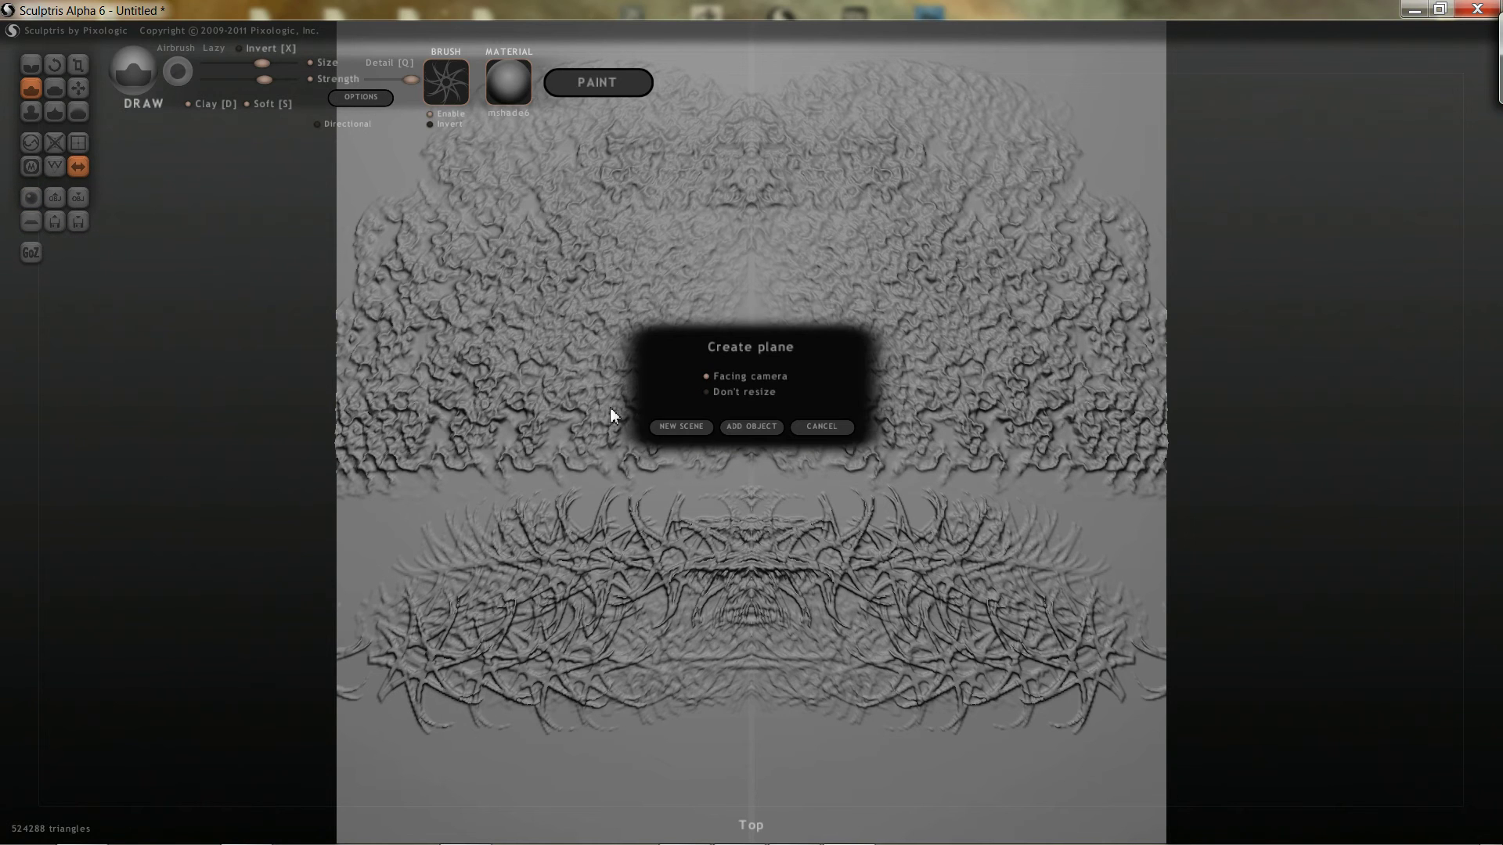
pyautogui.click(687, 429)
pyautogui.click(752, 505)
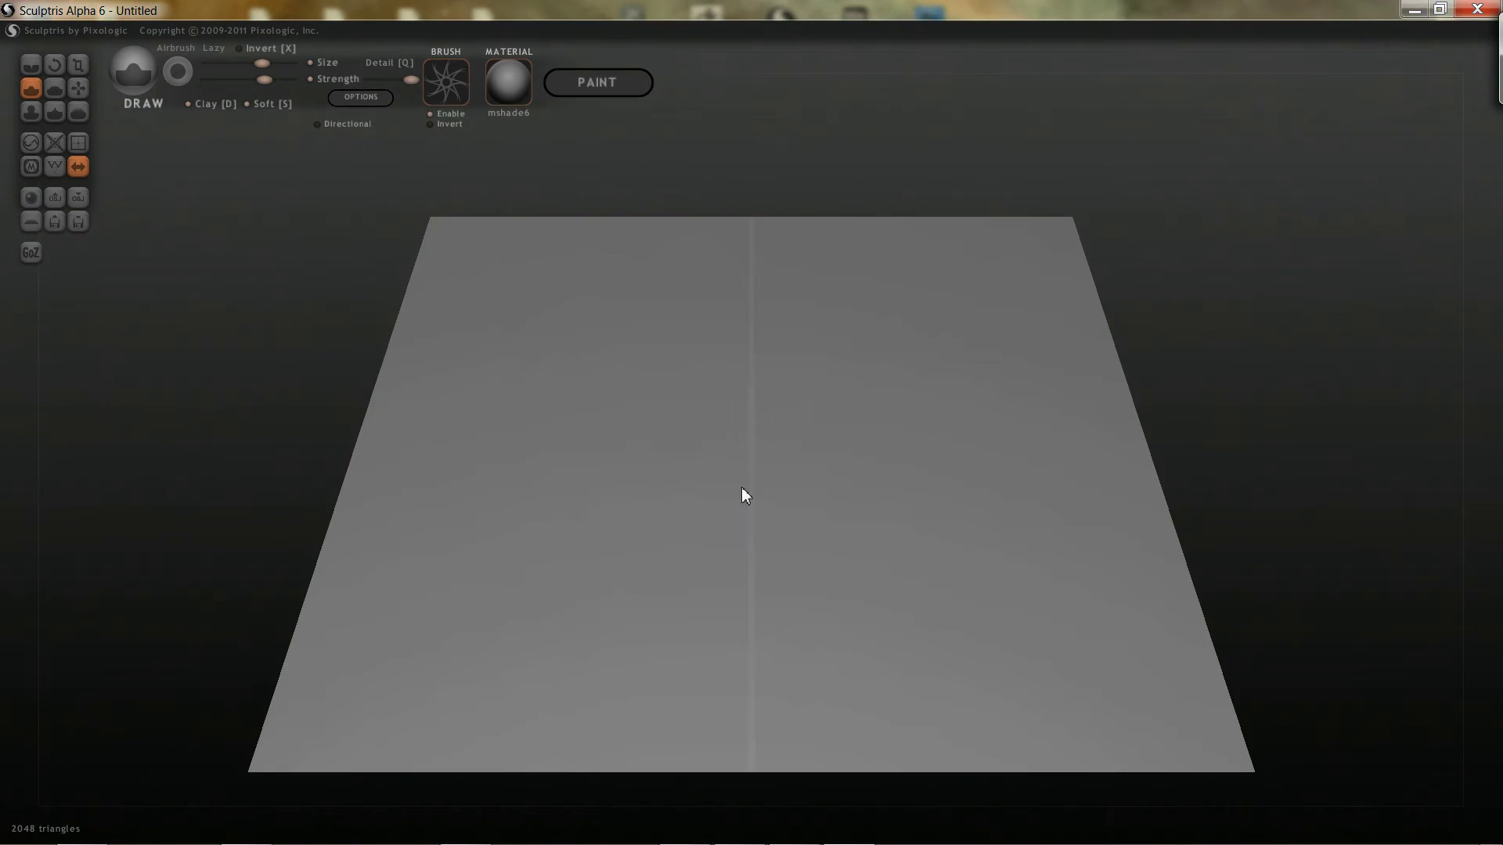
pyautogui.keyDown('shift'); pyautogui.moveTo(783, 392); pyautogui.dragTo(785, 496, button='right'); pyautogui.keyUp('shift')
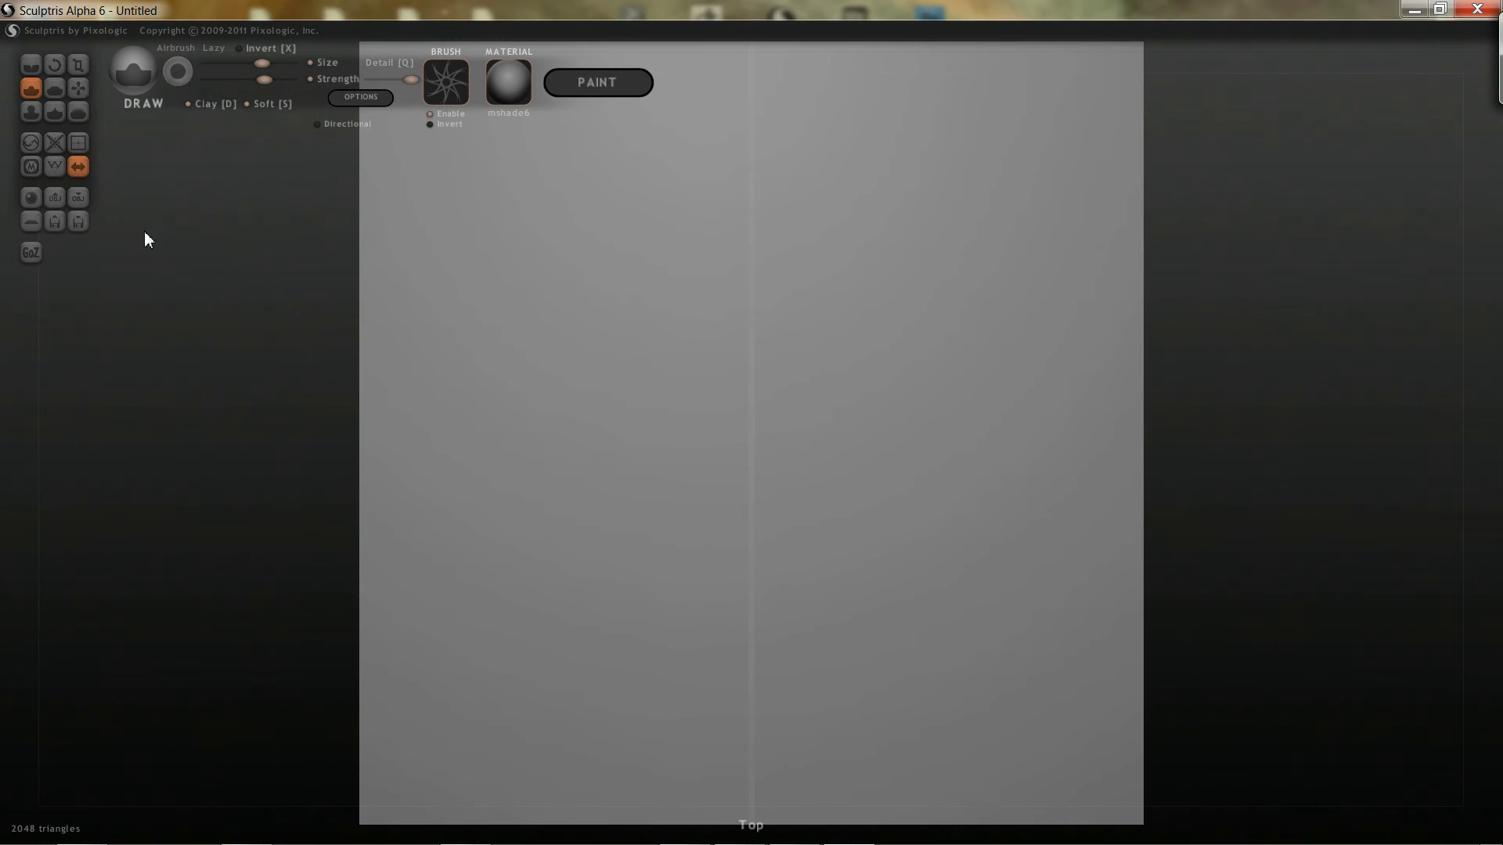
# Step: Subdivide the whole plane four times, displaying its wireframe in the process and hiding it again
pyautogui.click(80, 141)
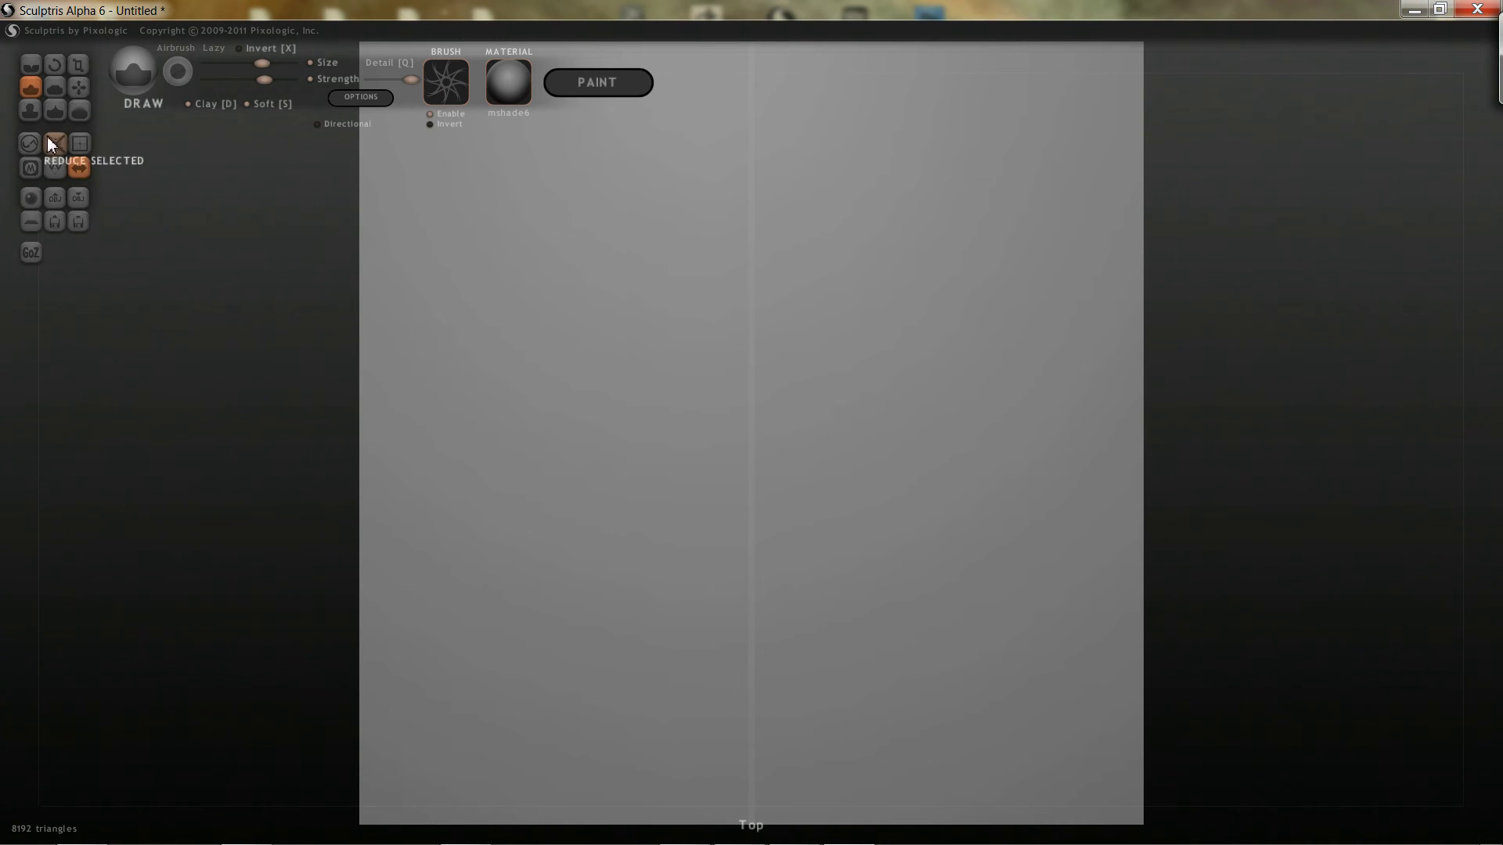
pyautogui.click(55, 166)
pyautogui.click(77, 146)
pyautogui.click(77, 146)
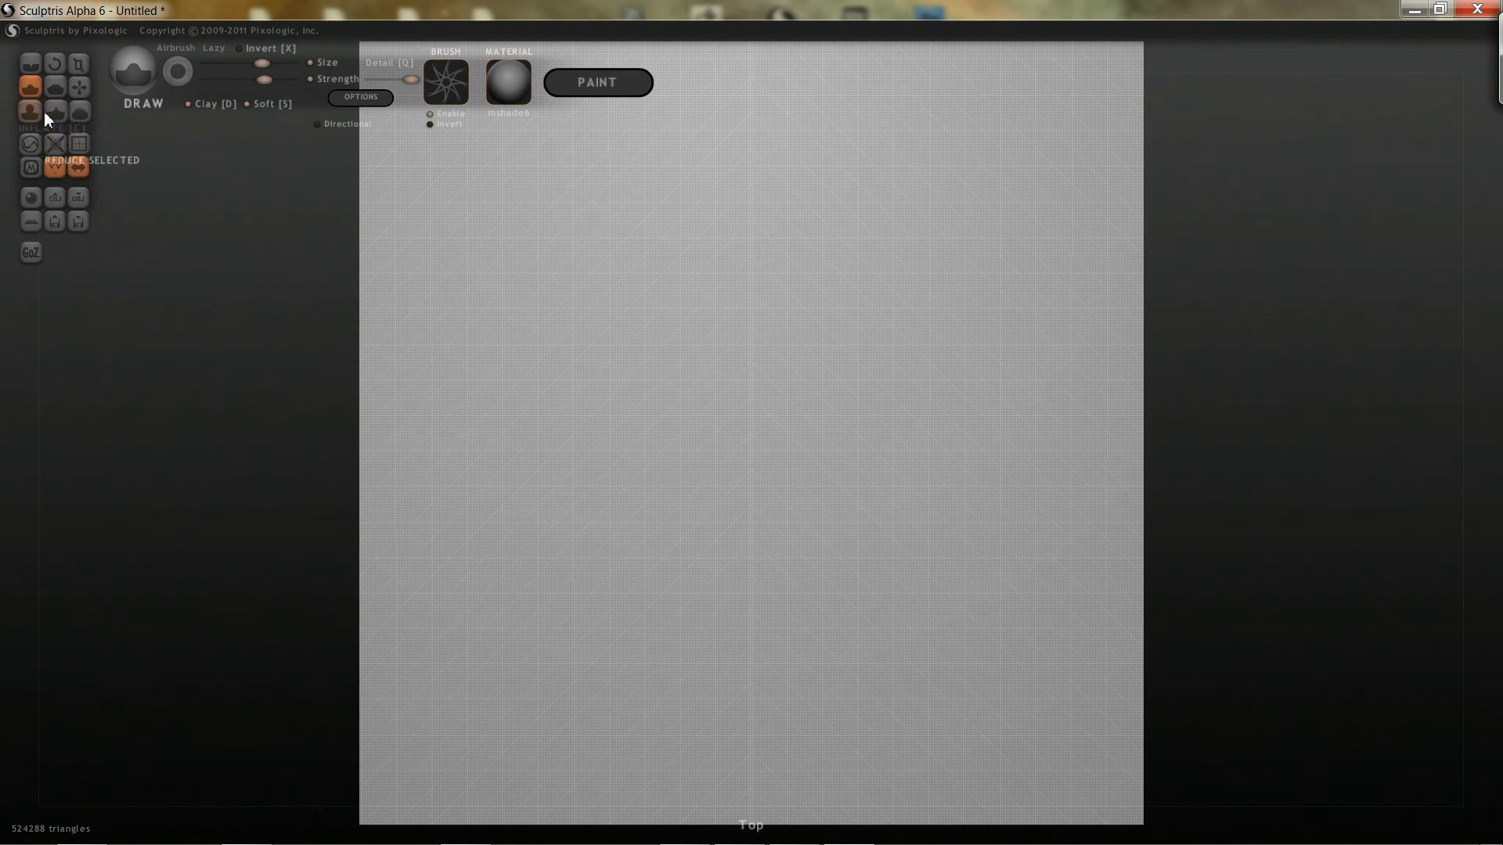
pyautogui.click(55, 166)
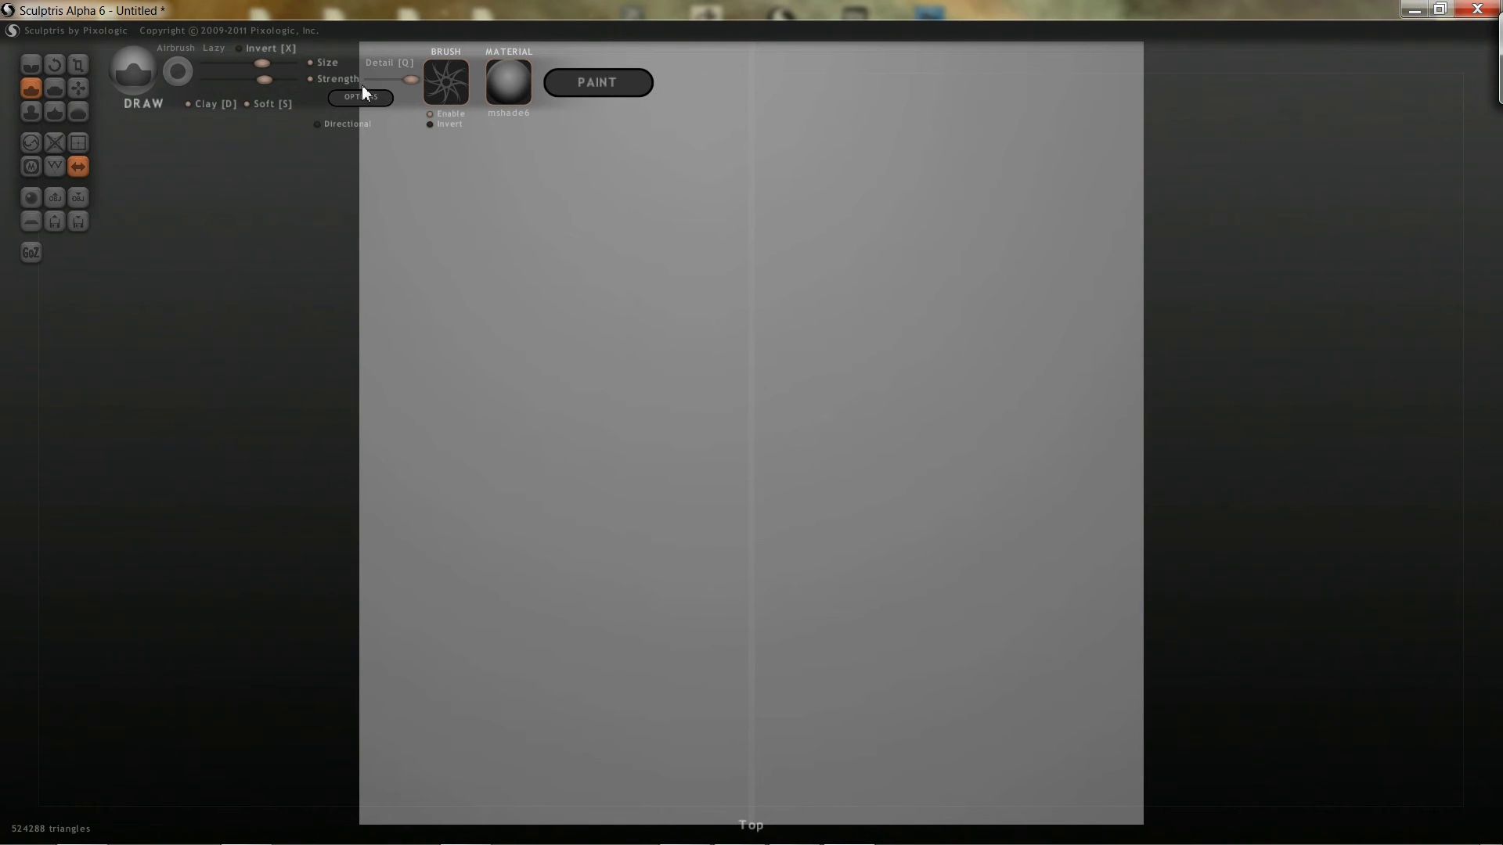
# Step: Choose the alpha brush texture, enable Directional, and test a vertical stroke down the left half of the plane, undoing it
pyautogui.click(451, 92)
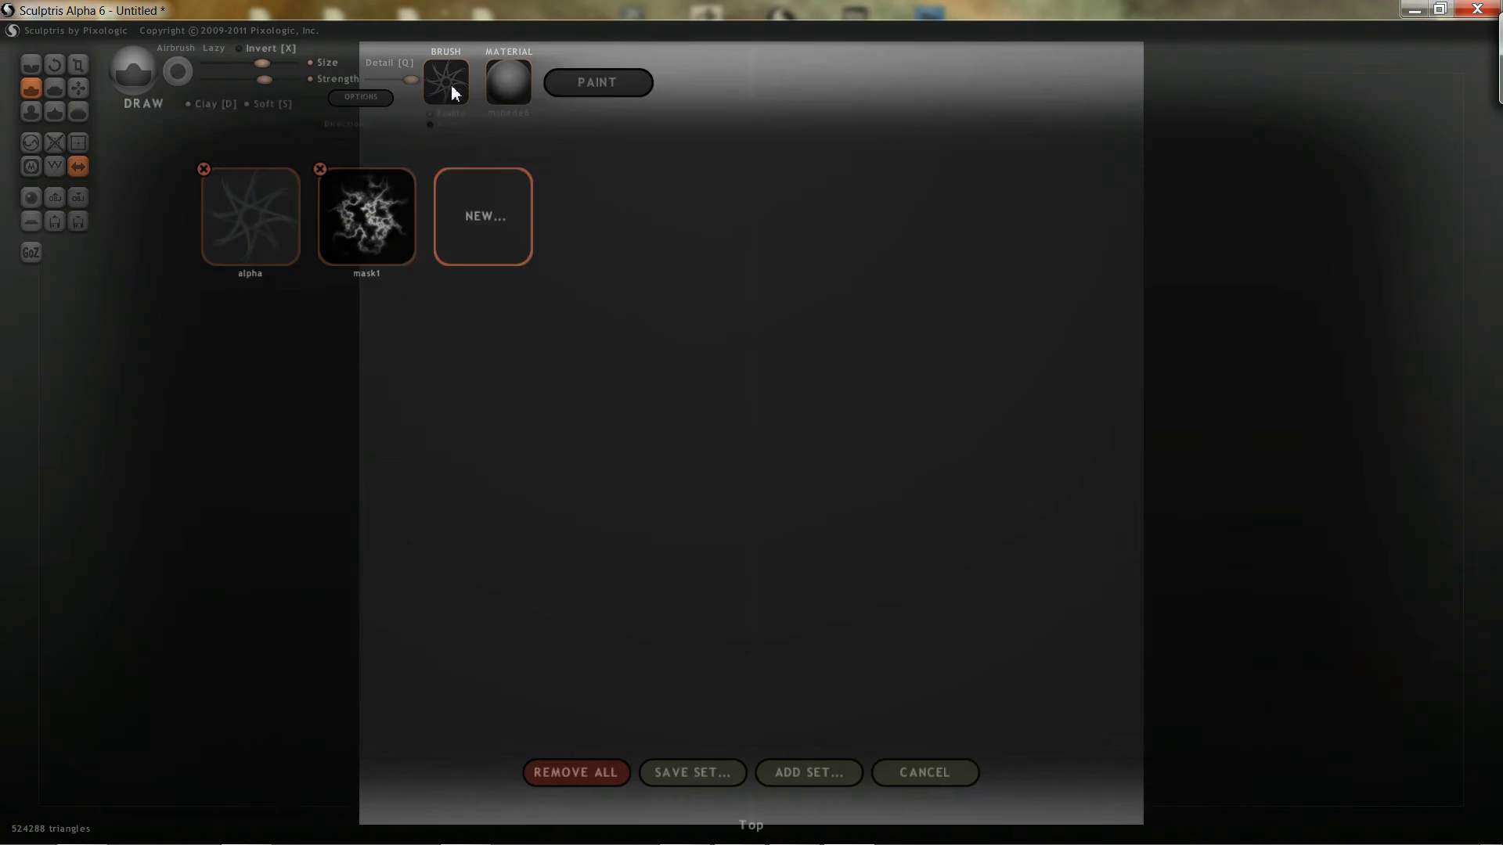
pyautogui.click(245, 218)
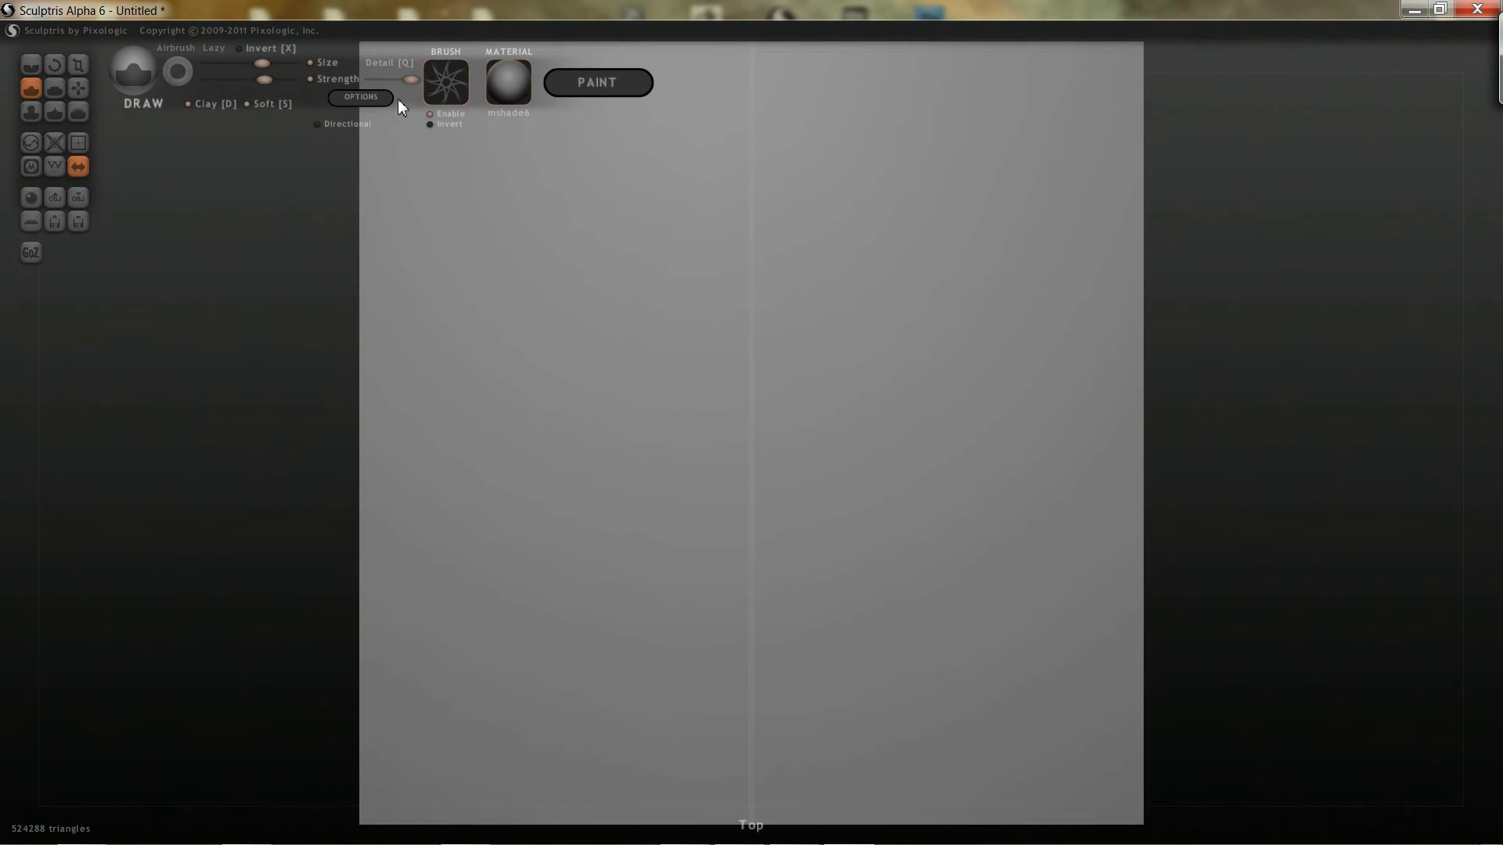
pyautogui.click(318, 124)
pyautogui.moveTo(478, 133)
pyautogui.mouseDown()
pyautogui.moveTo(510, 593)
pyautogui.moveTo(533, 688)
pyautogui.moveTo(603, 767)
pyautogui.mouseUp()
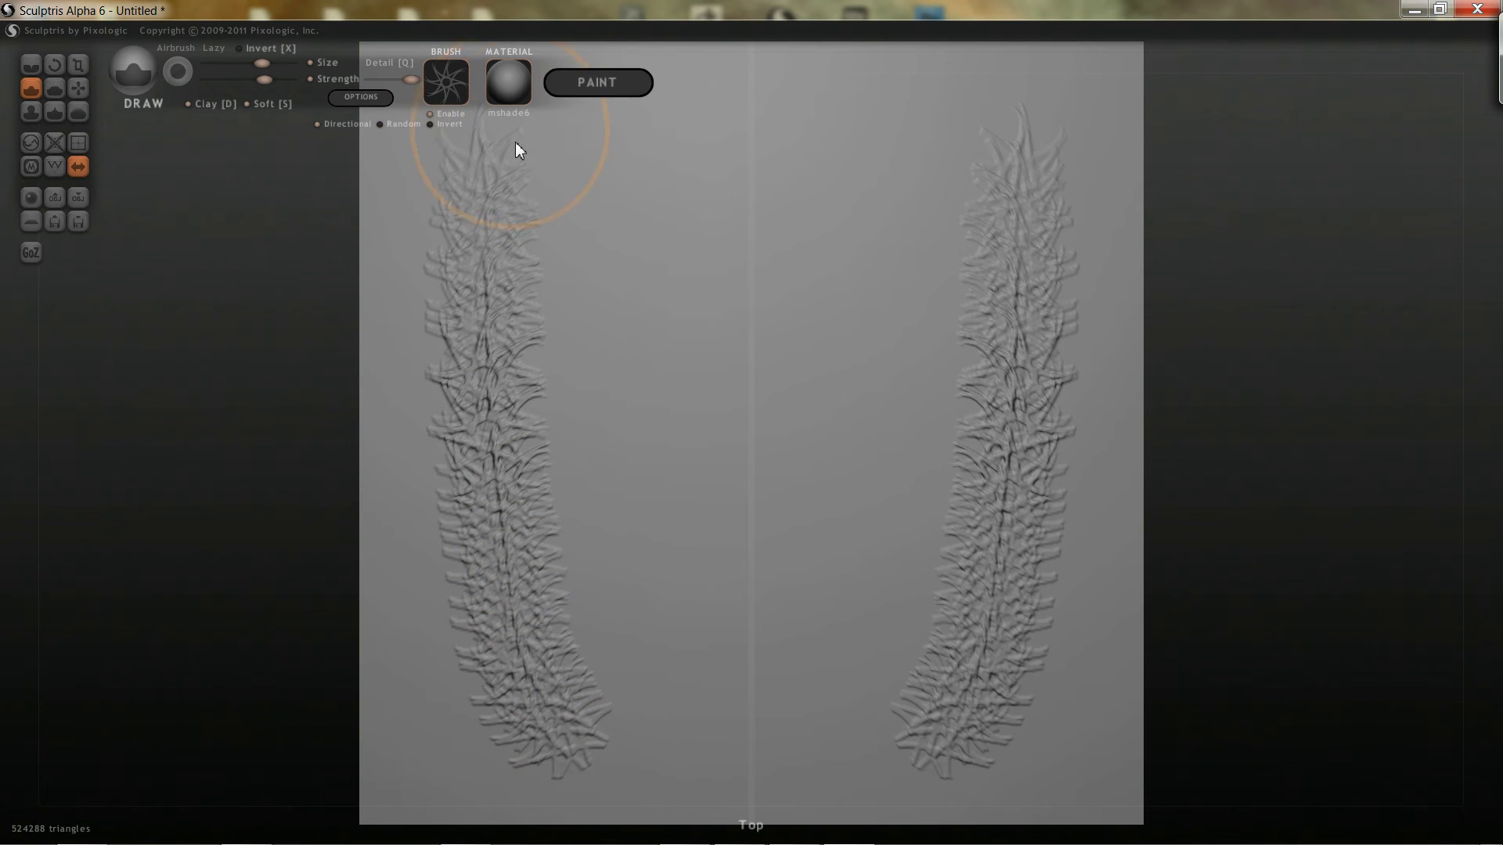
pyautogui.hotkey('ctrl', 'z')
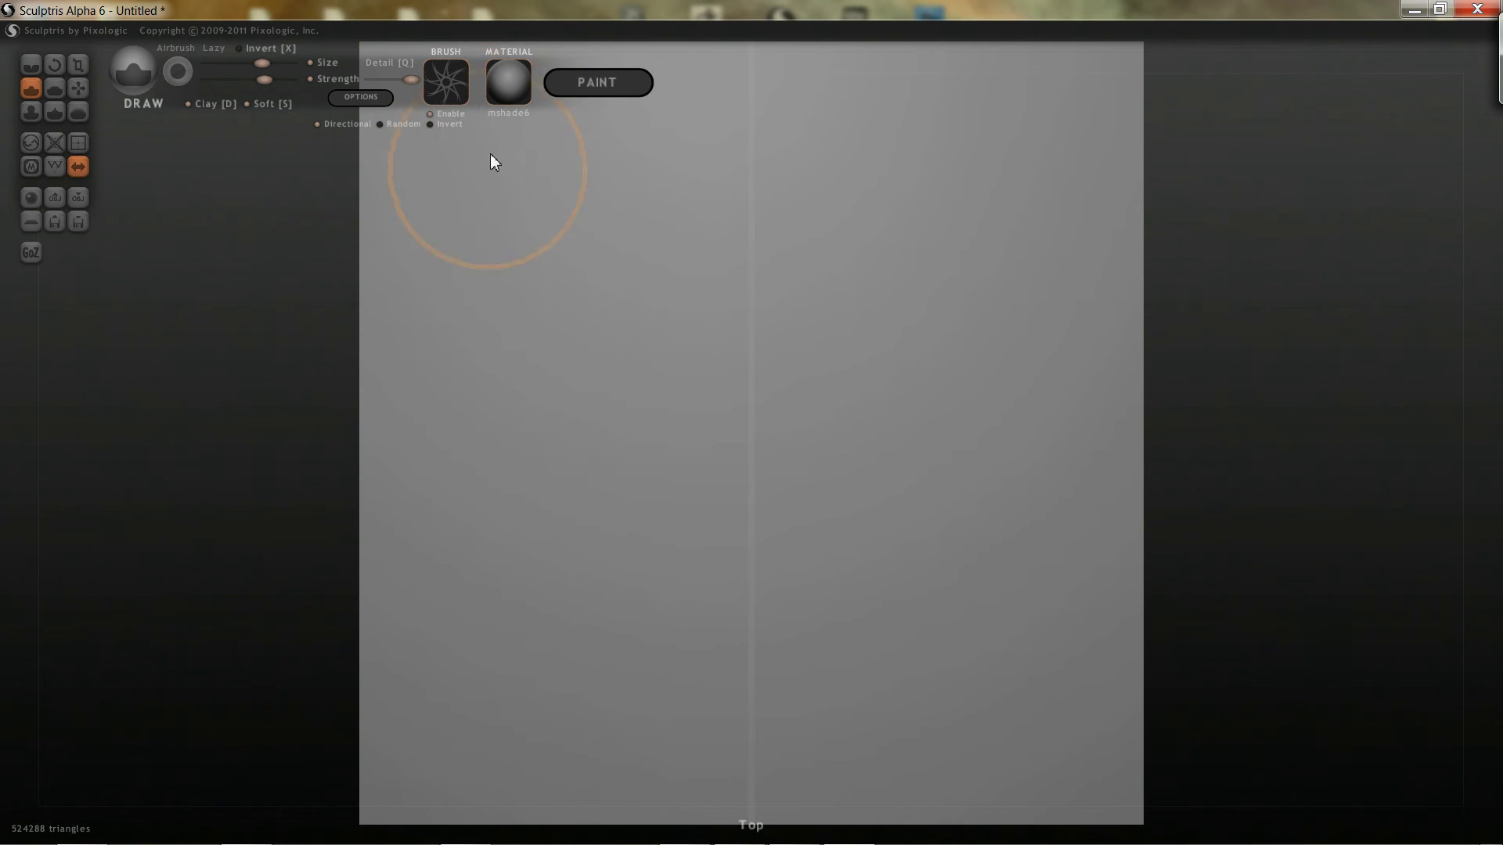
# Step: Try further directional alpha strokes down the left half of the plane, undoing the short first one before making a longer one
pyautogui.moveTo(508, 141)
pyautogui.mouseDown()
pyautogui.moveTo(530, 415)
pyautogui.moveTo(527, 399)
pyautogui.mouseUp()
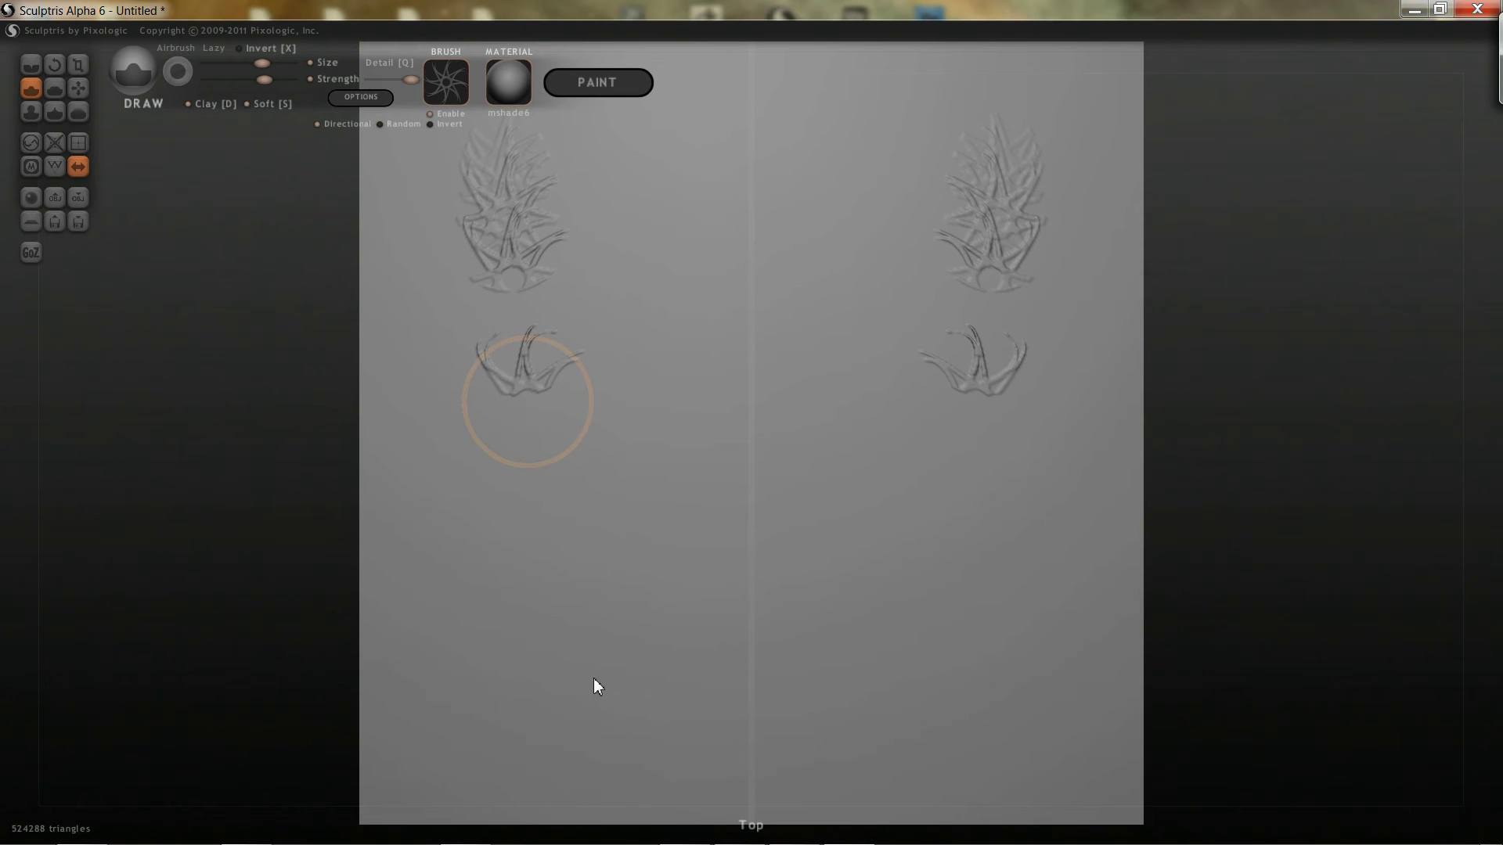
pyautogui.hotkey('ctrl', 'z')
pyautogui.moveTo(502, 148)
pyautogui.mouseDown()
pyautogui.moveTo(509, 450)
pyautogui.moveTo(595, 694)
pyautogui.moveTo(634, 769)
pyautogui.moveTo(662, 787)
pyautogui.mouseUp()
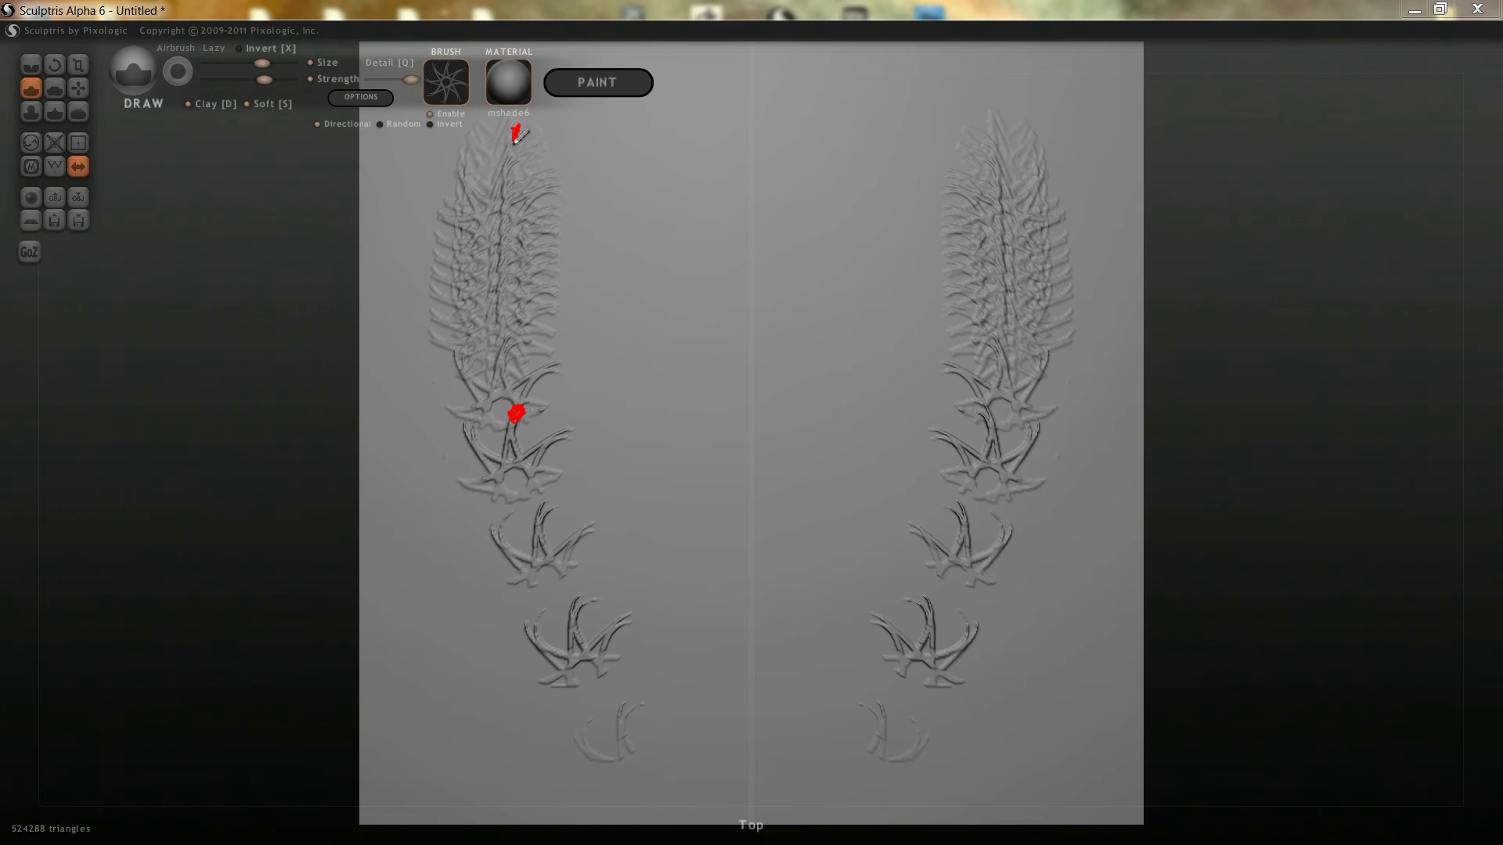
pyautogui.moveTo(504, 227); pyautogui.dragTo(505, 360)
pyautogui.moveTo(518, 412)
pyautogui.mouseDown()
pyautogui.moveTo(572, 590)
pyautogui.moveTo(662, 727)
pyautogui.mouseUp()
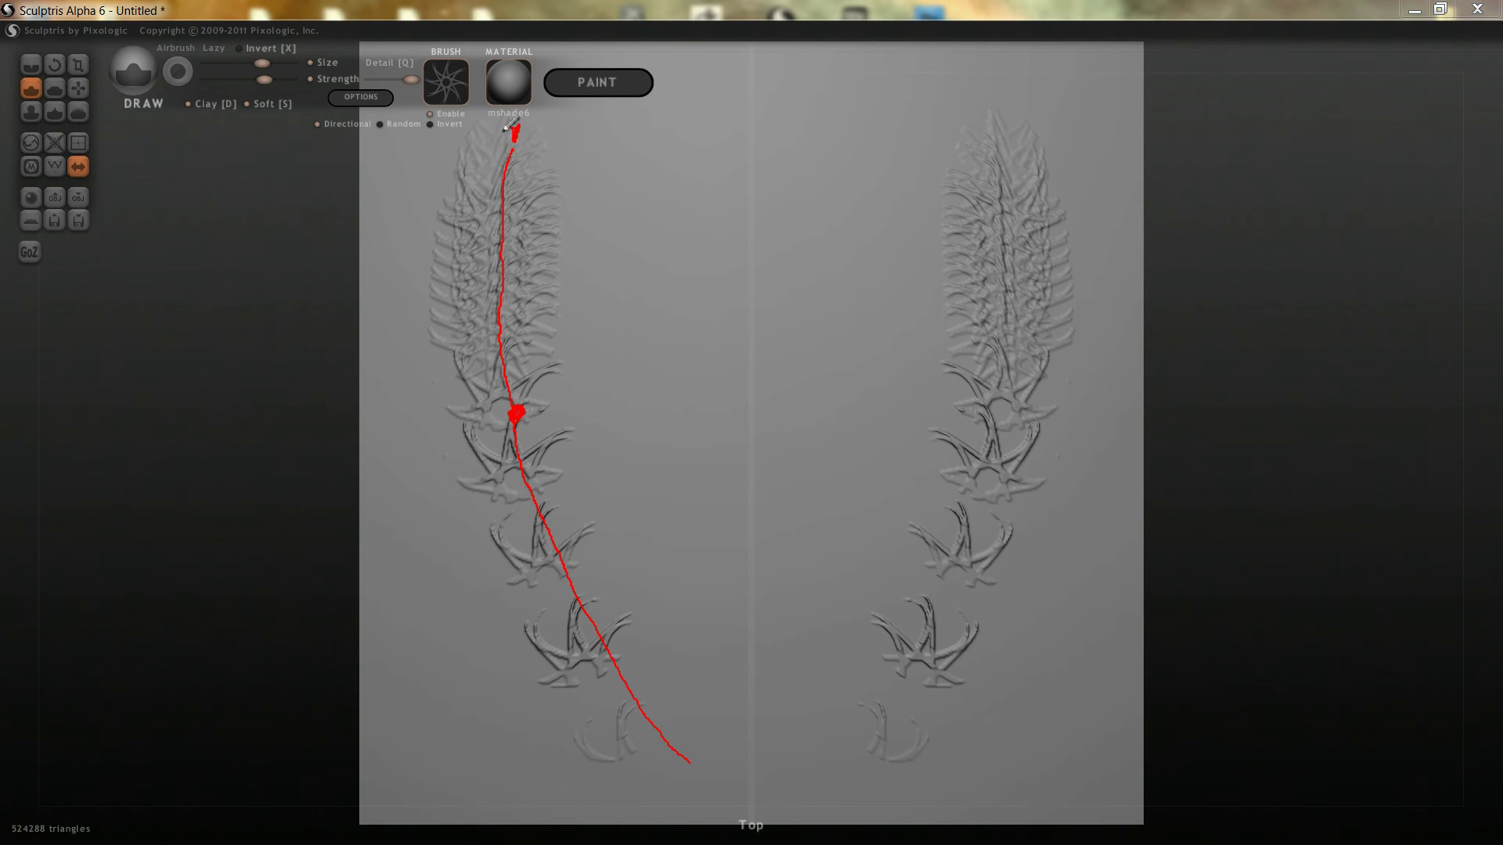
pyautogui.moveTo(641, 181)
pyautogui.mouseDown()
pyautogui.moveTo(689, 132)
pyautogui.moveTo(704, 191)
pyautogui.moveTo(745, 179)
pyautogui.moveTo(611, 171)
pyautogui.mouseUp()
pyautogui.moveTo(730, 615)
pyautogui.mouseDown()
pyautogui.moveTo(789, 569)
pyautogui.moveTo(710, 636)
pyautogui.mouseUp()
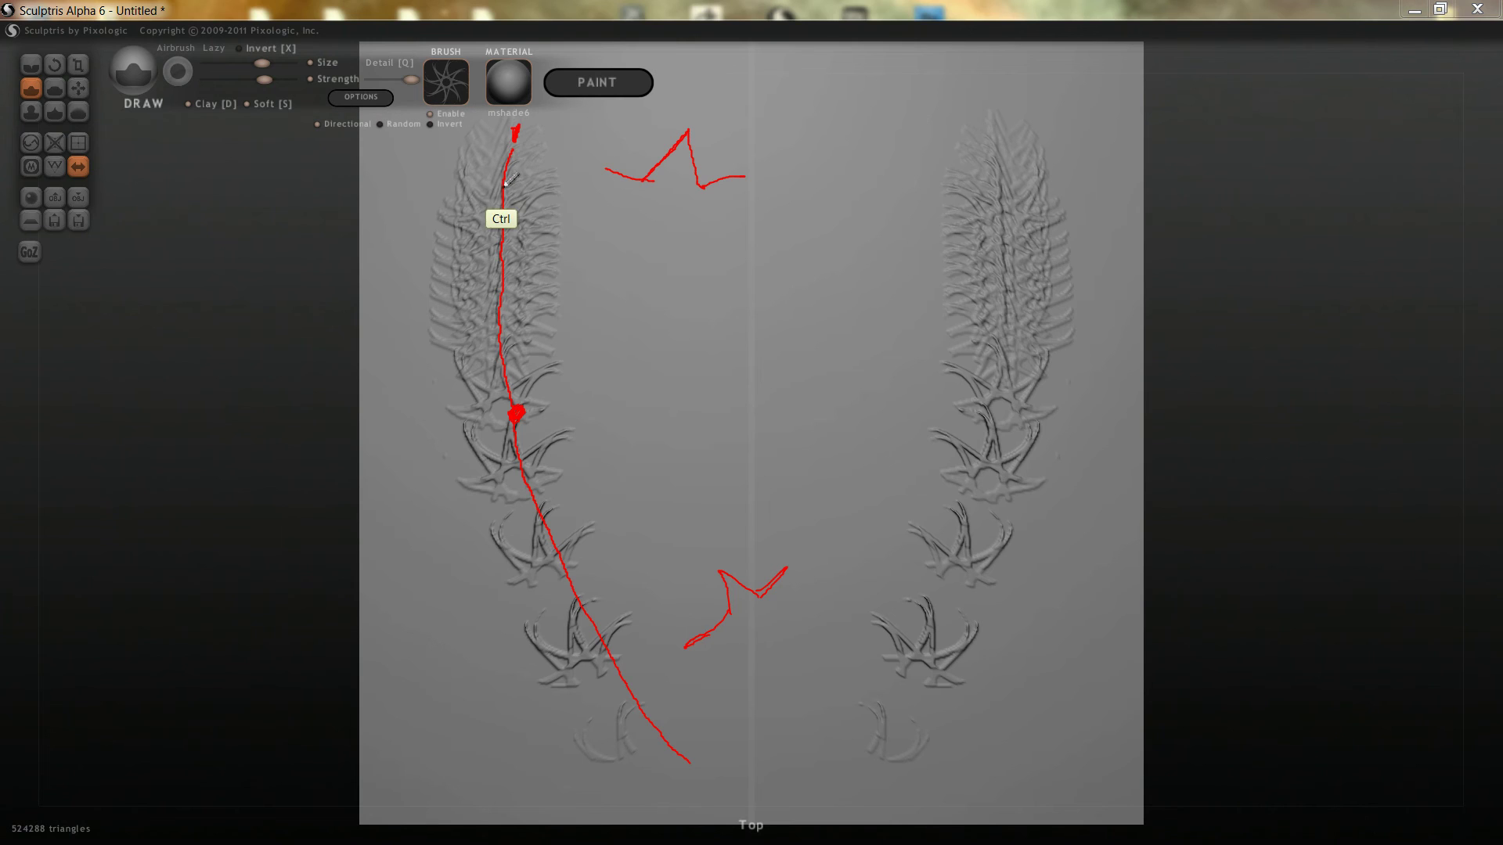
pyautogui.press('Escape')
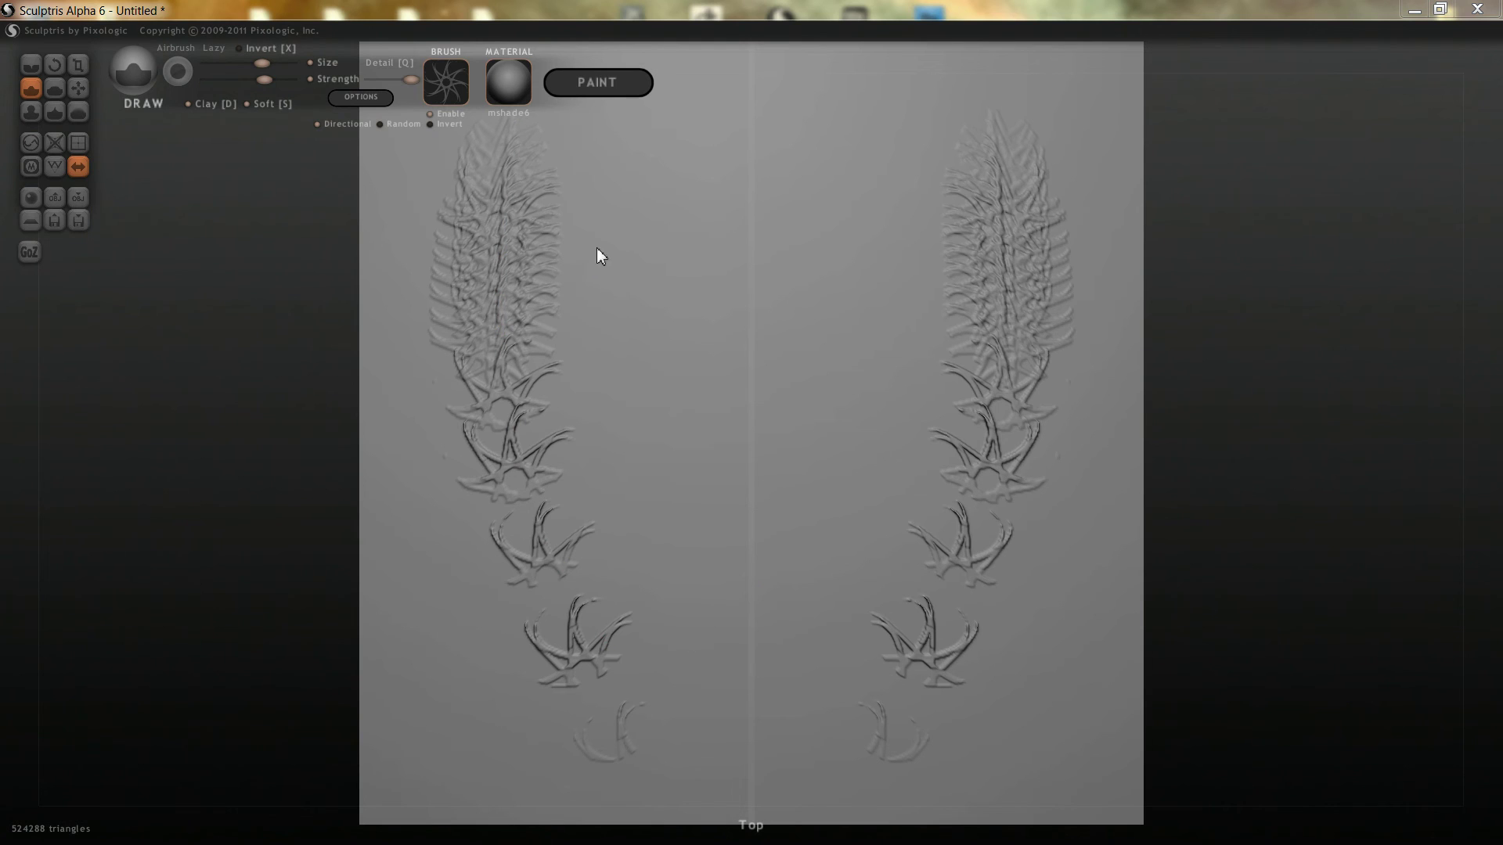
# Step: Undo the directional stroke, then reduce the brush size and raise its strength
pyautogui.hotkey('ctrl', 'z')
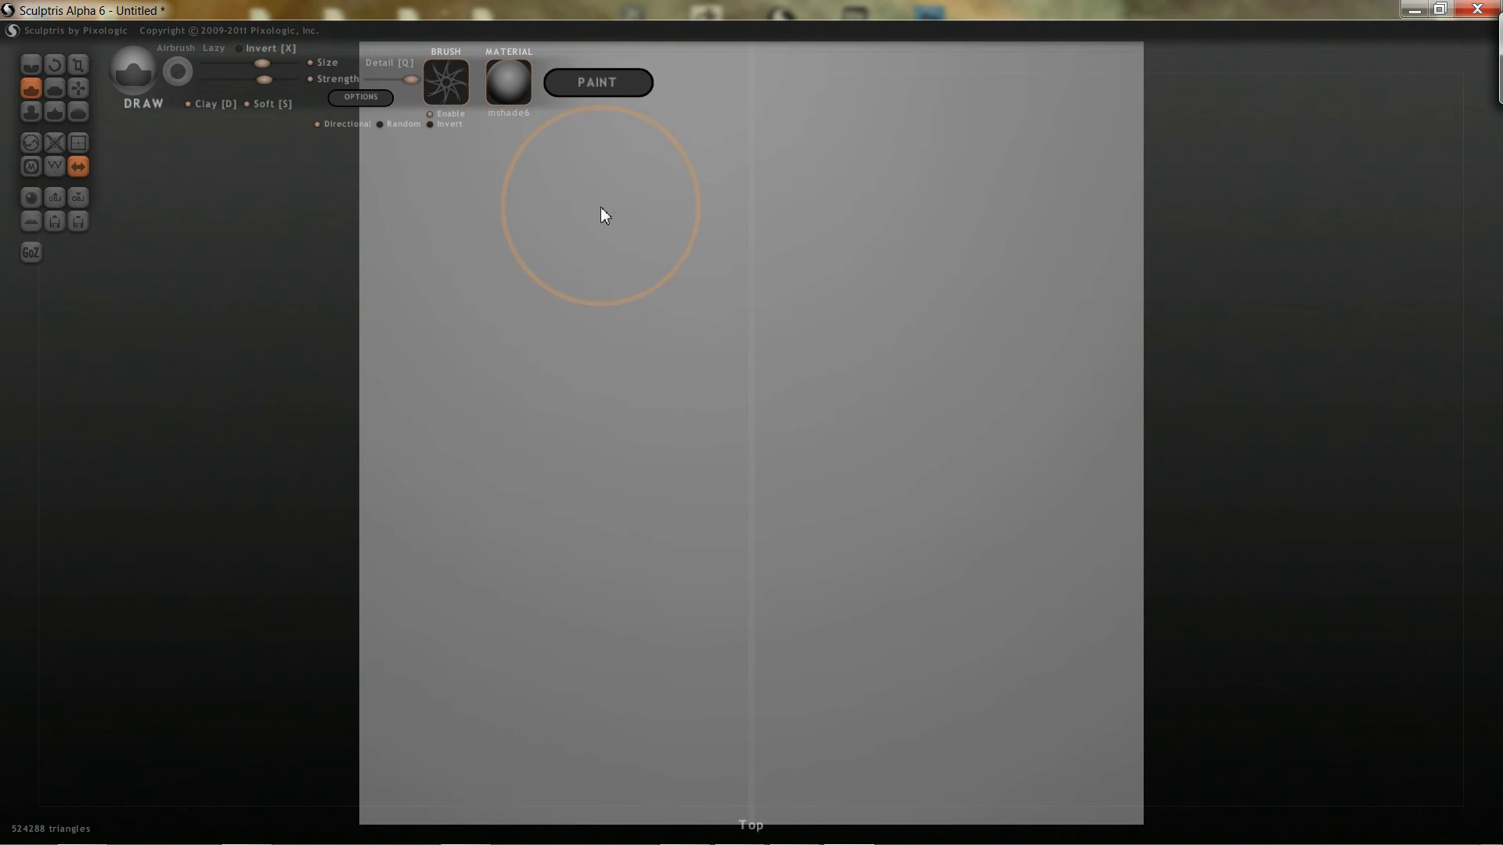
pyautogui.press('space')
pyautogui.moveTo(589, 241); pyautogui.dragTo(602, 260)
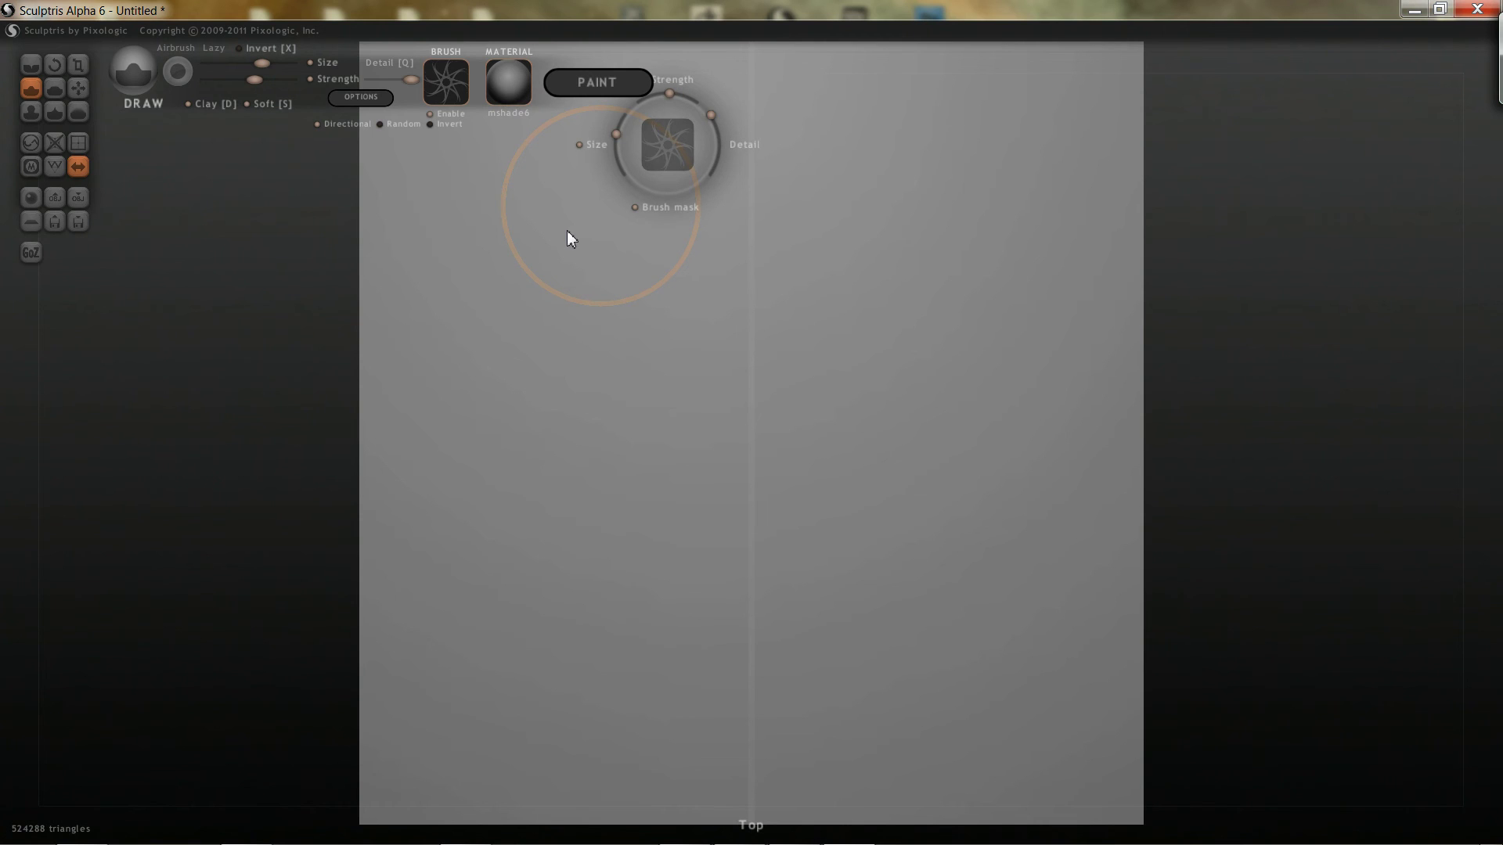
pyautogui.press('space')
pyautogui.moveTo(562, 215)
pyautogui.mouseDown()
pyautogui.moveTo(563, 260)
pyautogui.moveTo(541, 179)
pyautogui.mouseUp()
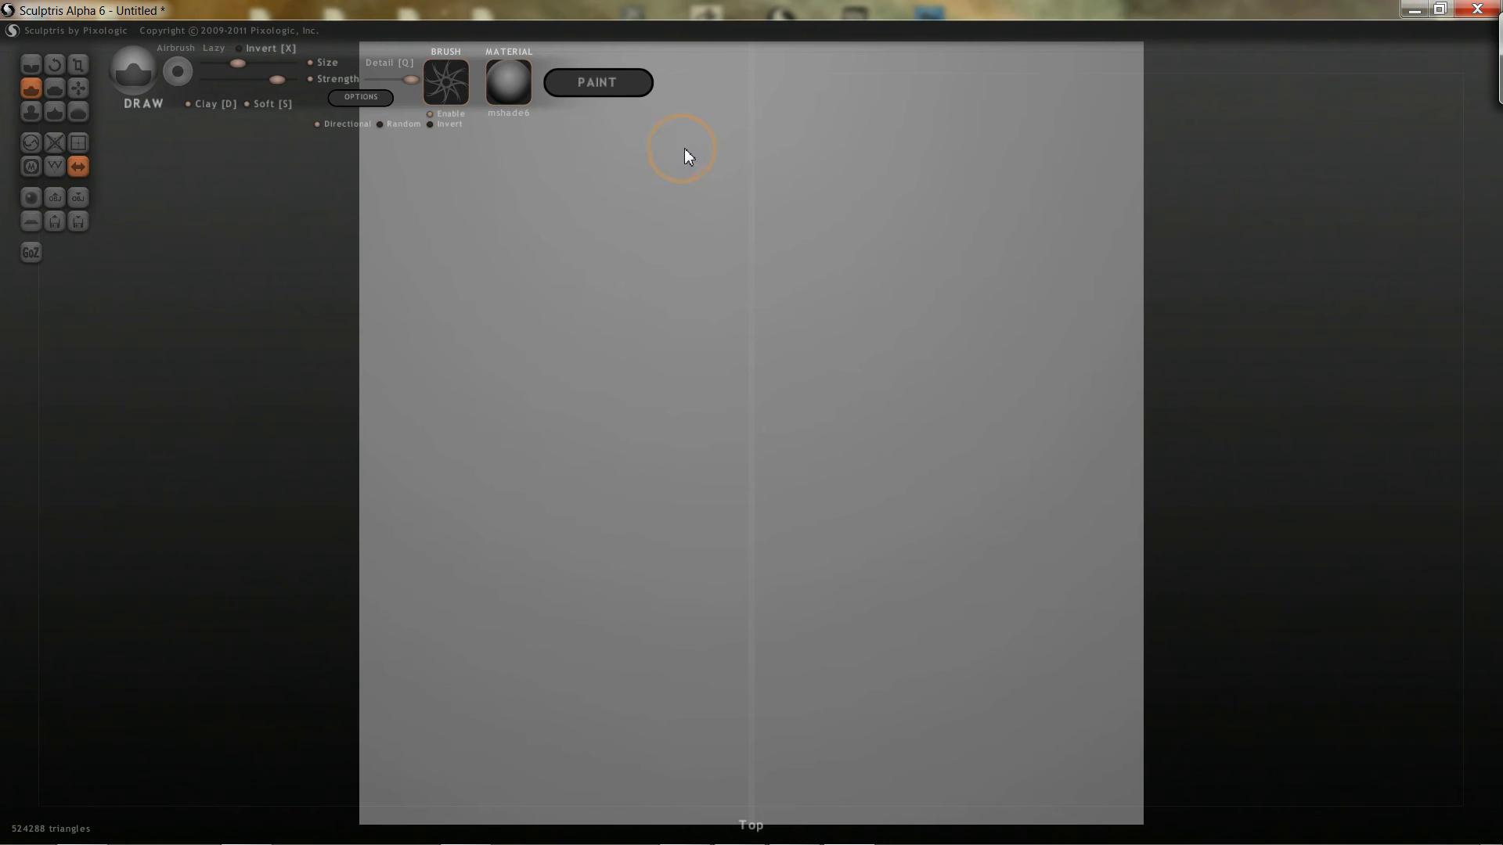
# Step: Try a long winding directional alpha stroke over the plane's left half, examine its detail up close, and undo it
pyautogui.moveTo(443, 252)
pyautogui.mouseDown()
pyautogui.moveTo(427, 320)
pyautogui.moveTo(454, 377)
pyautogui.moveTo(538, 409)
pyautogui.moveTo(591, 351)
pyautogui.moveTo(604, 268)
pyautogui.moveTo(651, 235)
pyautogui.moveTo(708, 273)
pyautogui.moveTo(700, 339)
pyautogui.moveTo(632, 443)
pyautogui.moveTo(513, 511)
pyautogui.moveTo(471, 577)
pyautogui.moveTo(480, 626)
pyautogui.moveTo(573, 656)
pyautogui.moveTo(671, 626)
pyautogui.mouseUp()
pyautogui.scroll(8, 642, 490)
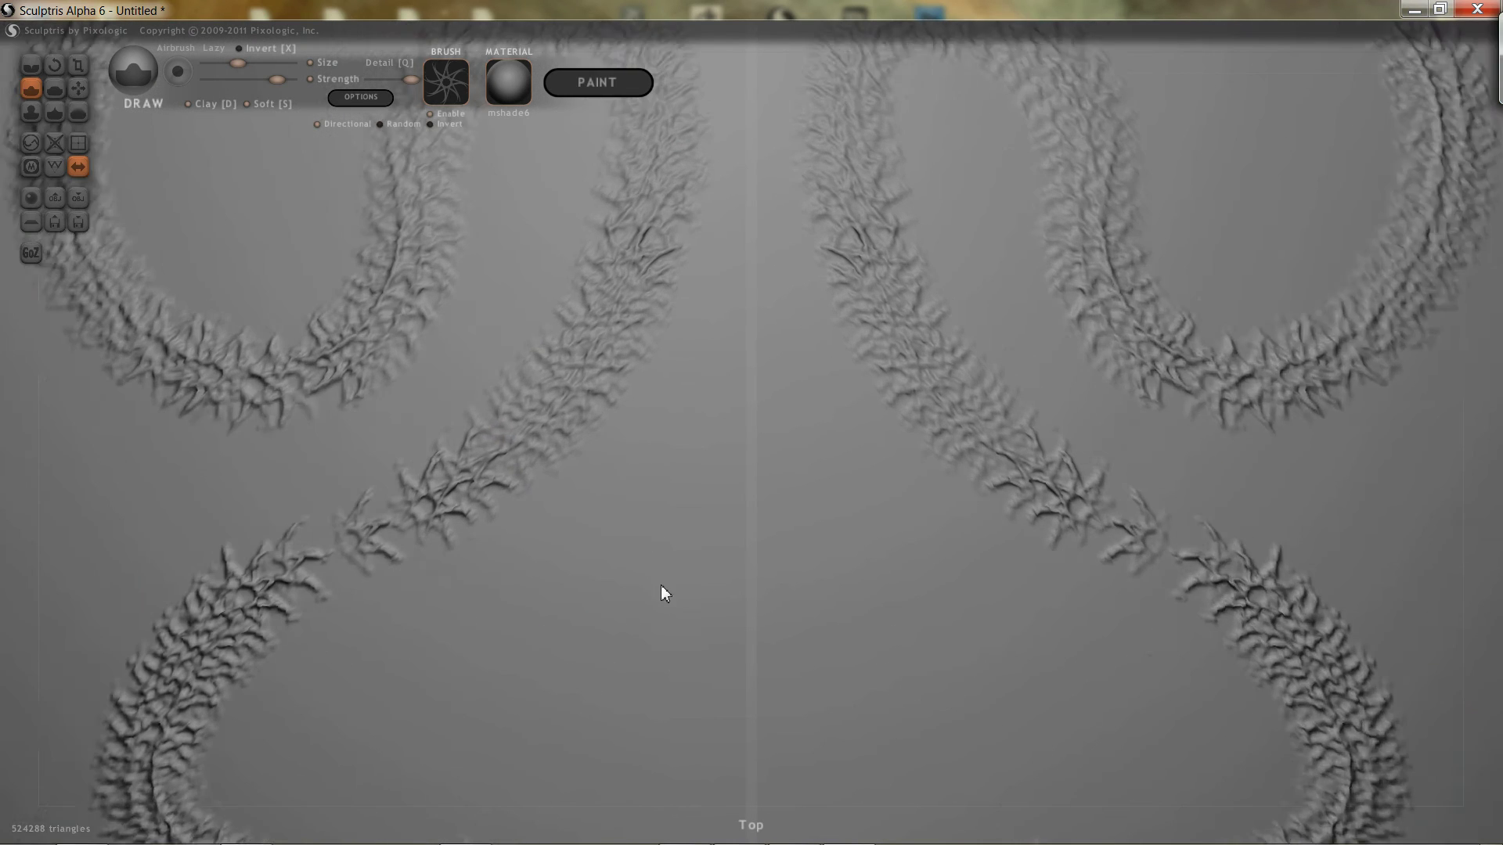
pyautogui.moveTo(377, 497)
pyautogui.mouseDown(button='middle')
pyautogui.moveTo(569, 384)
pyautogui.moveTo(855, 149)
pyautogui.mouseUp(button='middle')
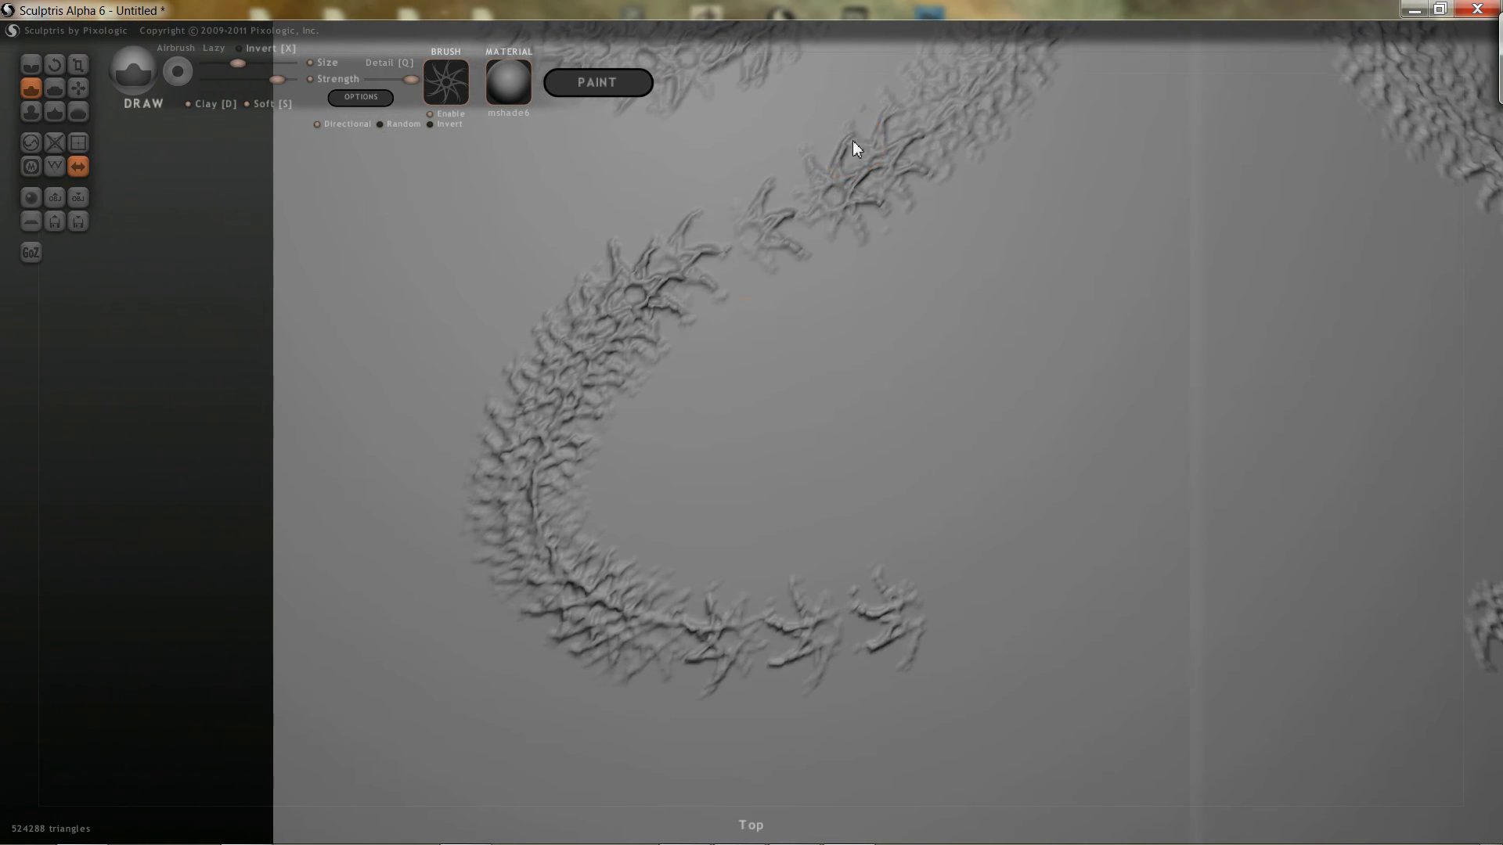
pyautogui.moveTo(678, 426); pyautogui.dragTo(570, 370, button='middle')
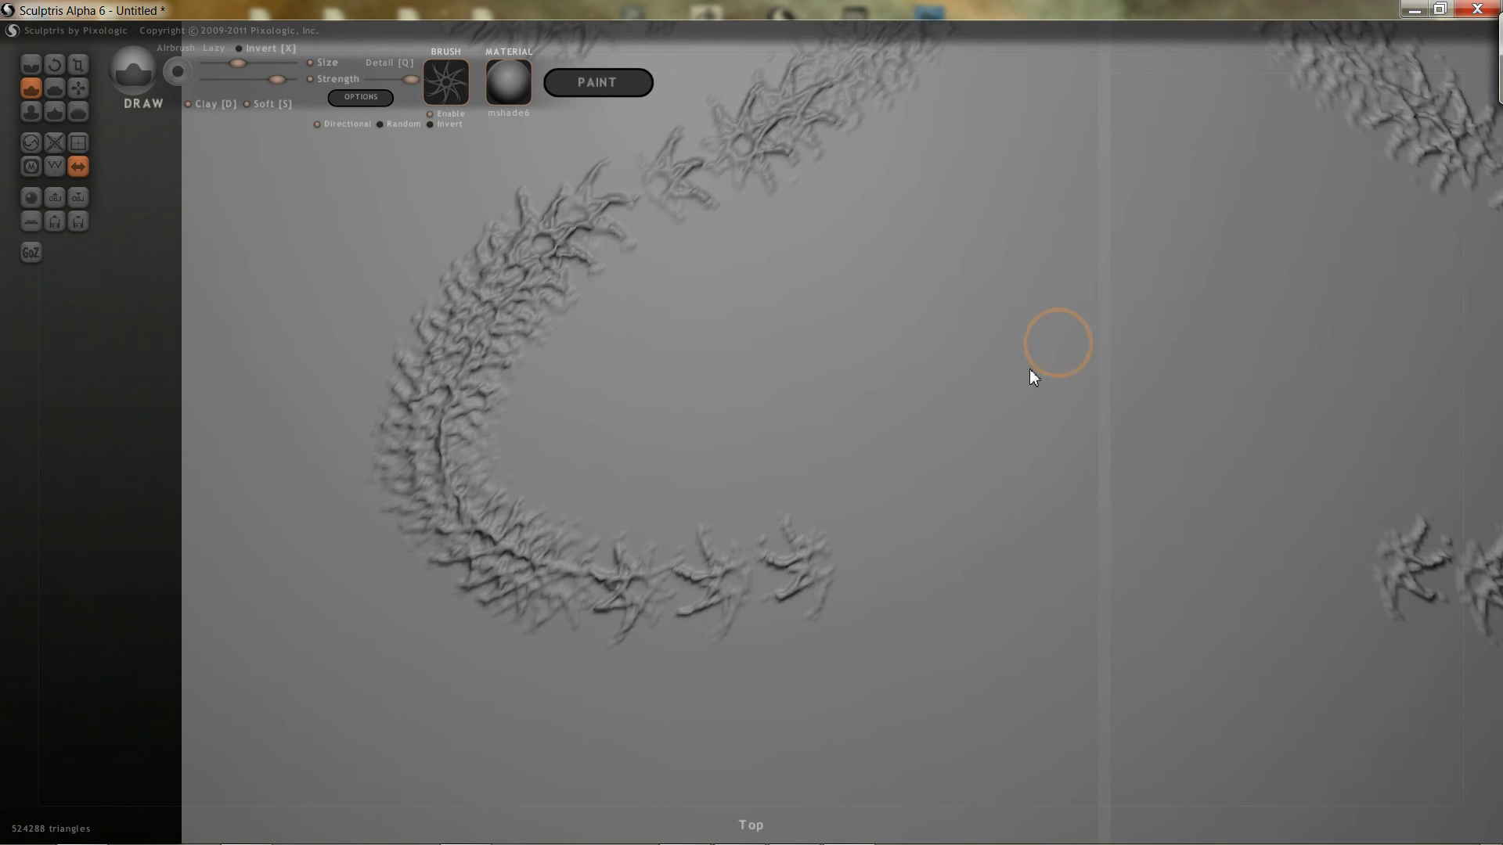
pyautogui.moveTo(1024, 307); pyautogui.dragTo(687, 481, button='middle')
pyautogui.scroll(-8, 688, 482)
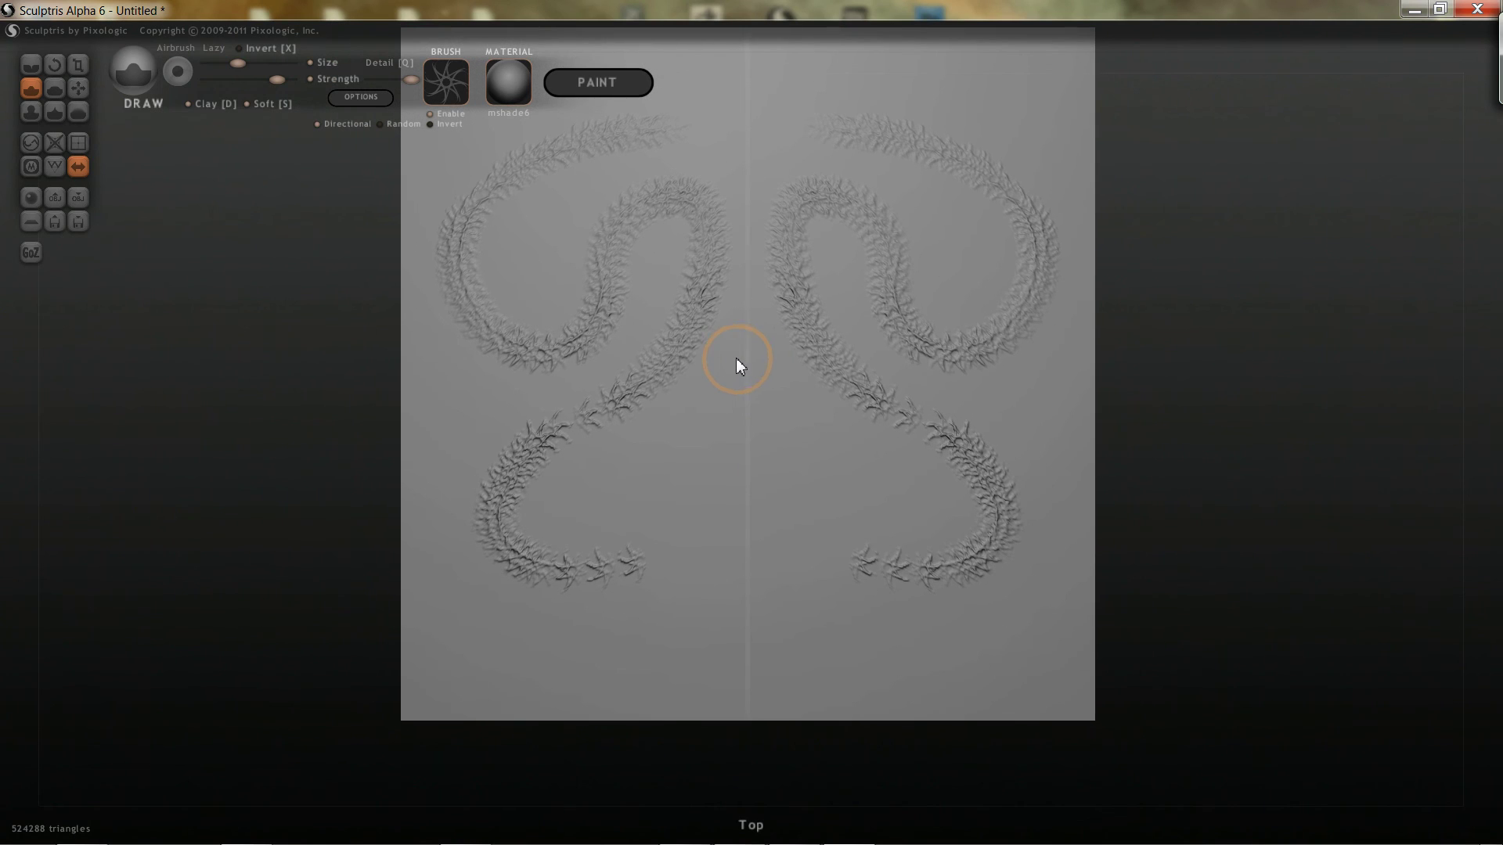
pyautogui.hotkey('ctrl', 'z')
pyautogui.hotkey('ctrl', 'z')
pyautogui.hotkey('ctrl', 'z')
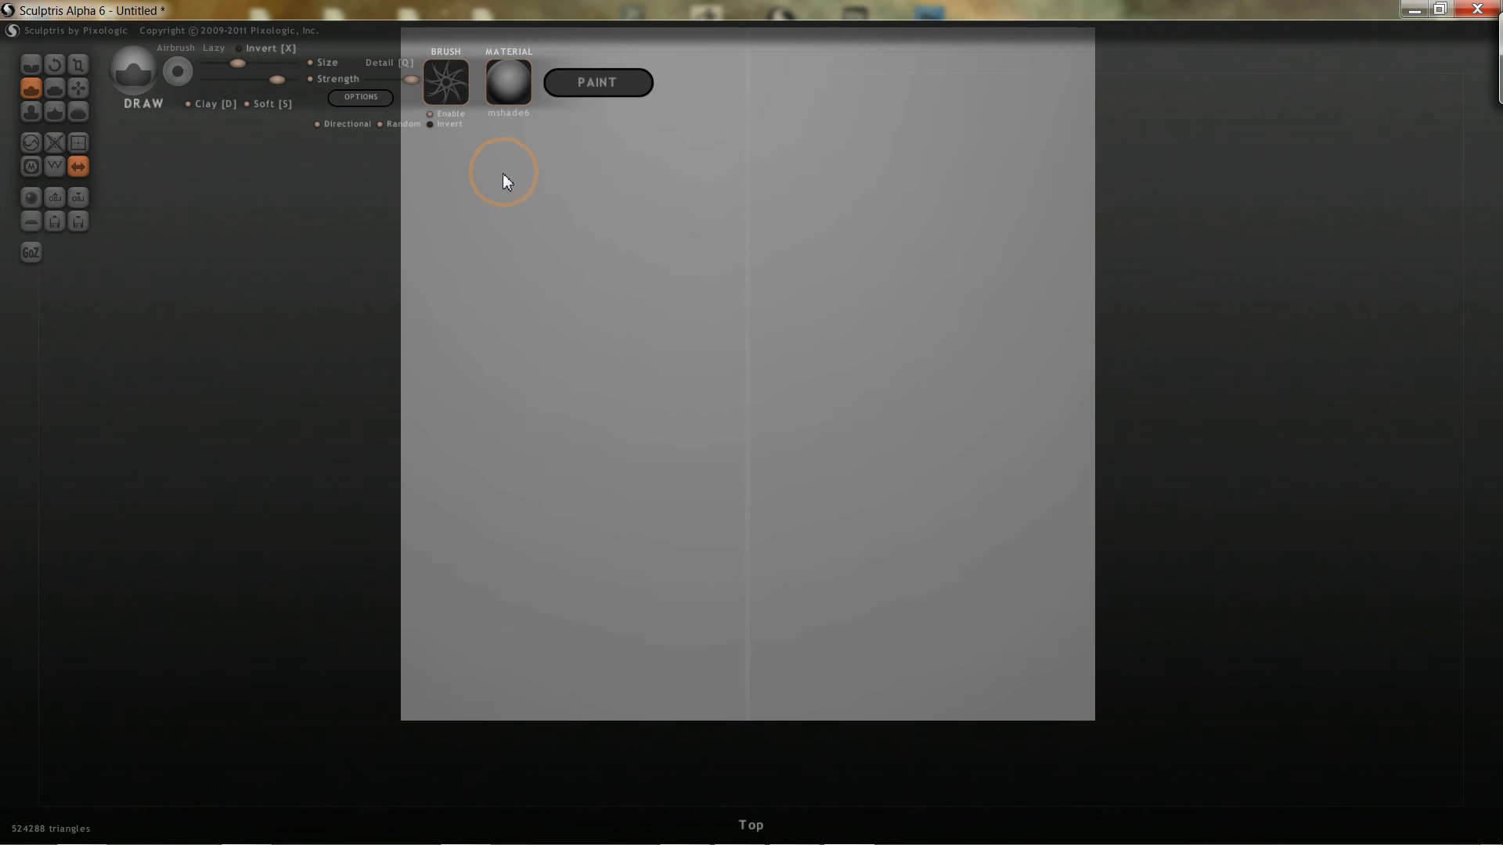
# Step: Enlarge the brush and test a winding alpha stroke with Random enabled down the plane's left half, undoing the stroke
pyautogui.moveTo(573, 190)
pyautogui.mouseDown(button='middle')
pyautogui.moveTo(602, 216)
pyautogui.moveTo(608, 296)
pyautogui.moveTo(601, 247)
pyautogui.mouseUp(button='middle')
pyautogui.scroll(1, 548, 235)
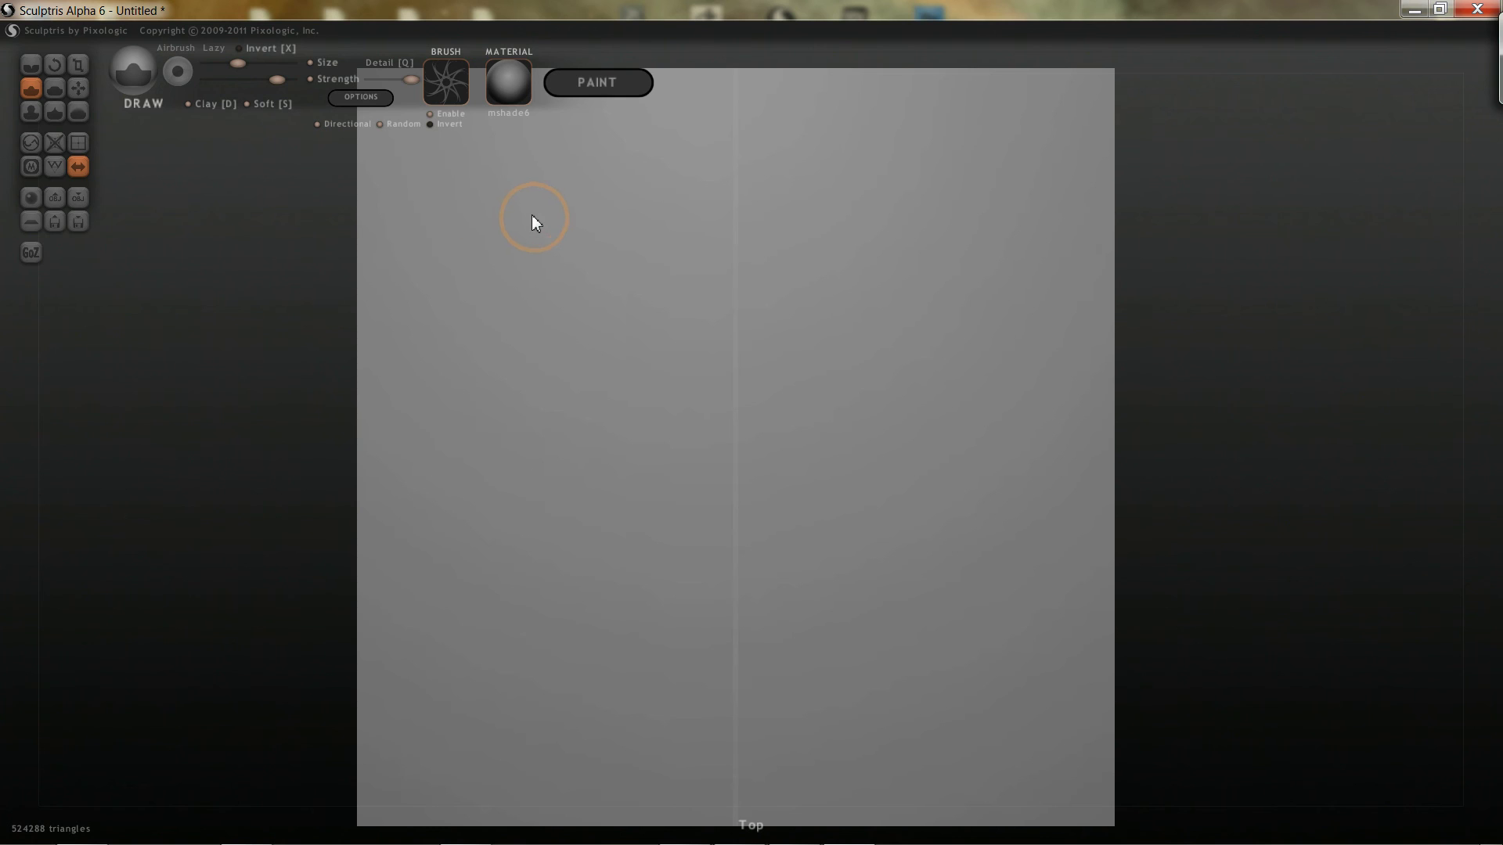
pyautogui.press('space')
pyautogui.moveTo(500, 223)
pyautogui.mouseDown()
pyautogui.moveTo(505, 190)
pyautogui.moveTo(508, 335)
pyautogui.moveTo(473, 509)
pyautogui.moveTo(566, 689)
pyautogui.moveTo(500, 745)
pyautogui.moveTo(435, 728)
pyautogui.mouseUp()
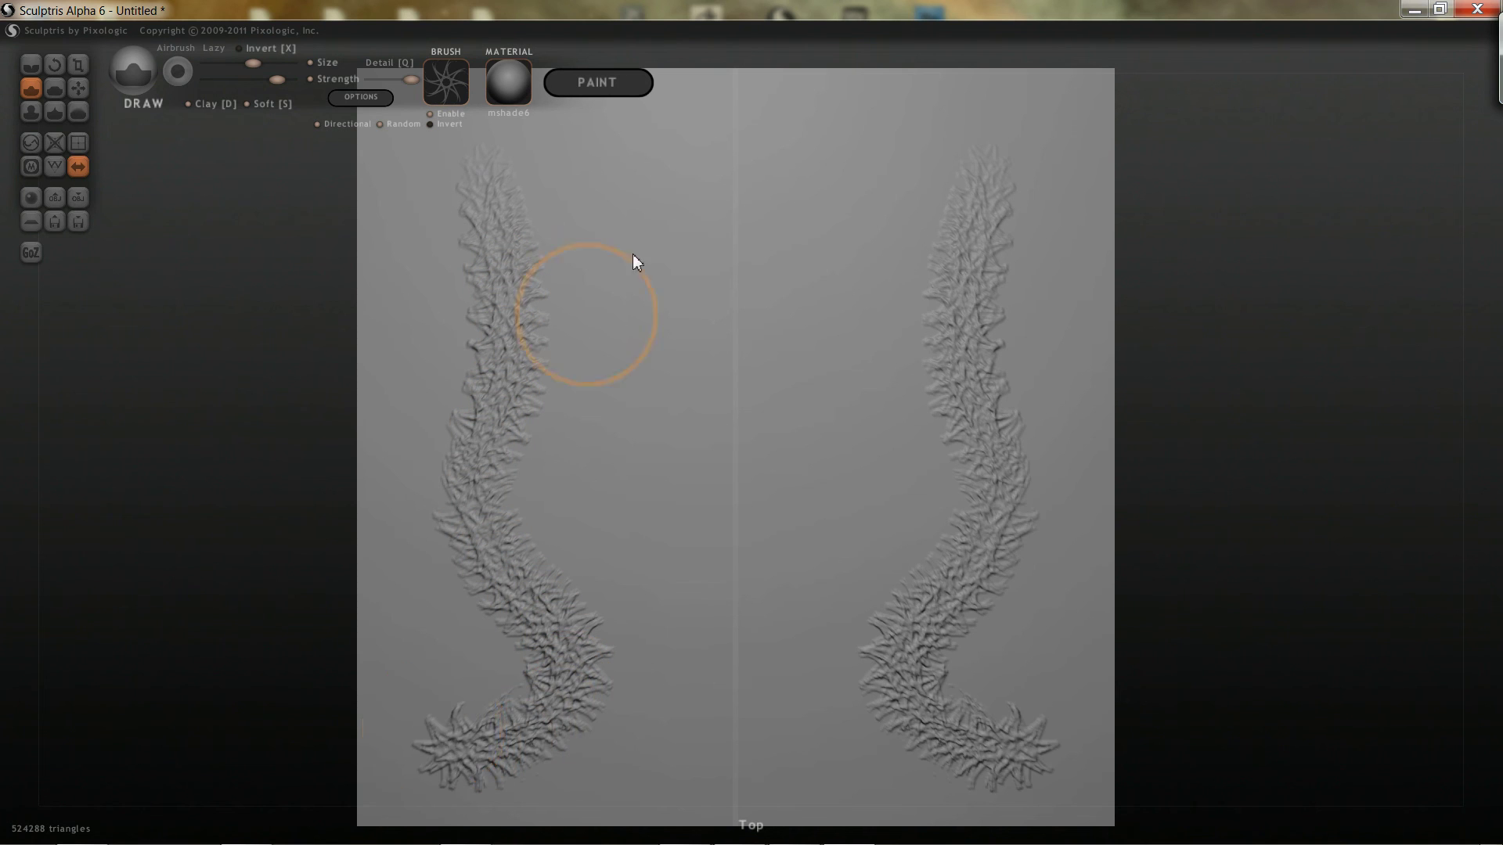
pyautogui.scroll(3, 656, 321)
pyautogui.scroll(2, 783, 301)
pyautogui.scroll(-4, 619, 407)
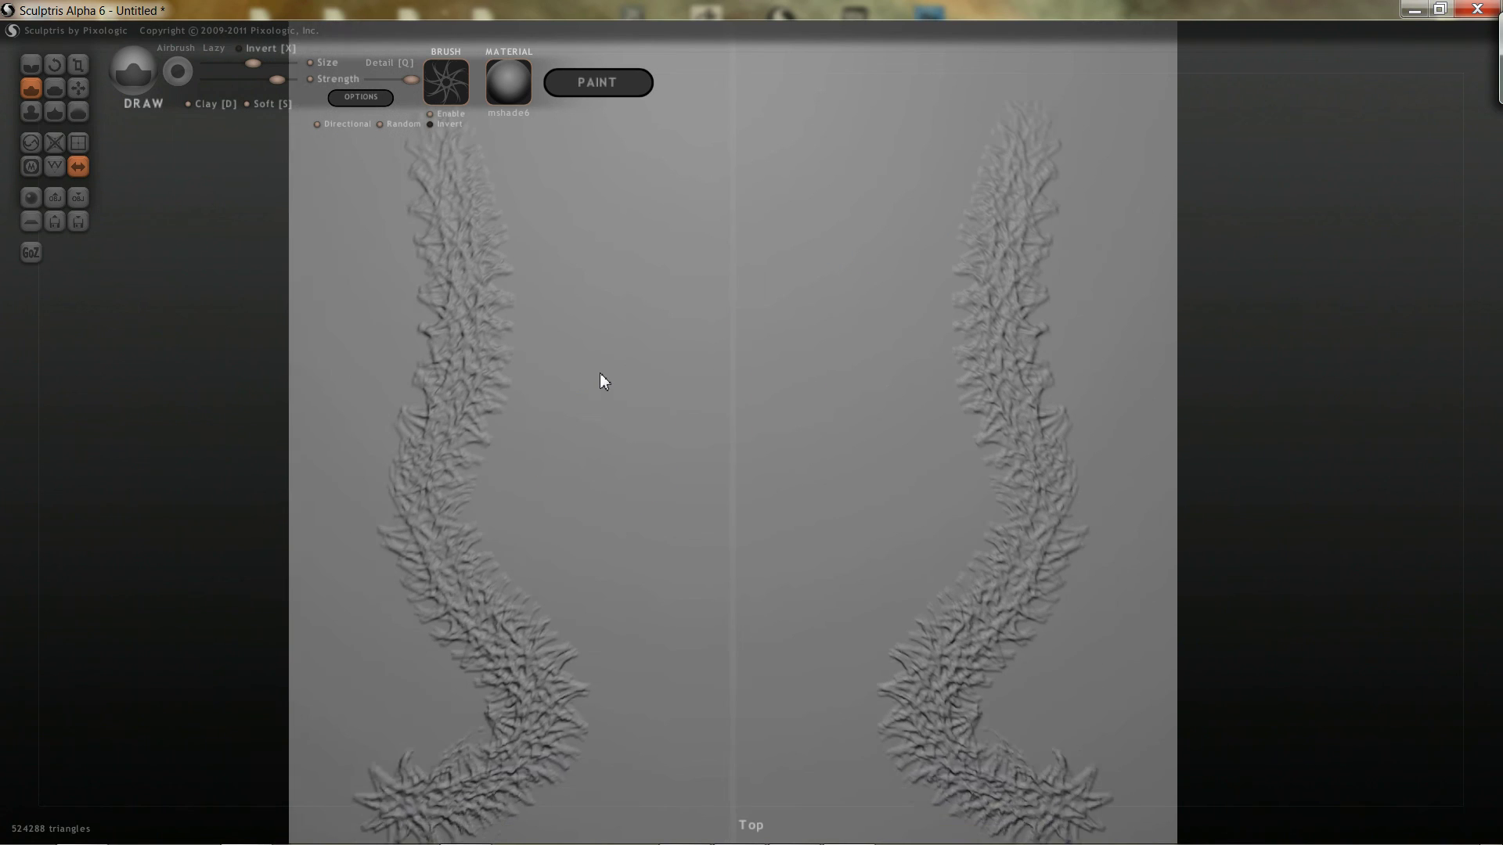
pyautogui.hotkey('ctrl', 'z')
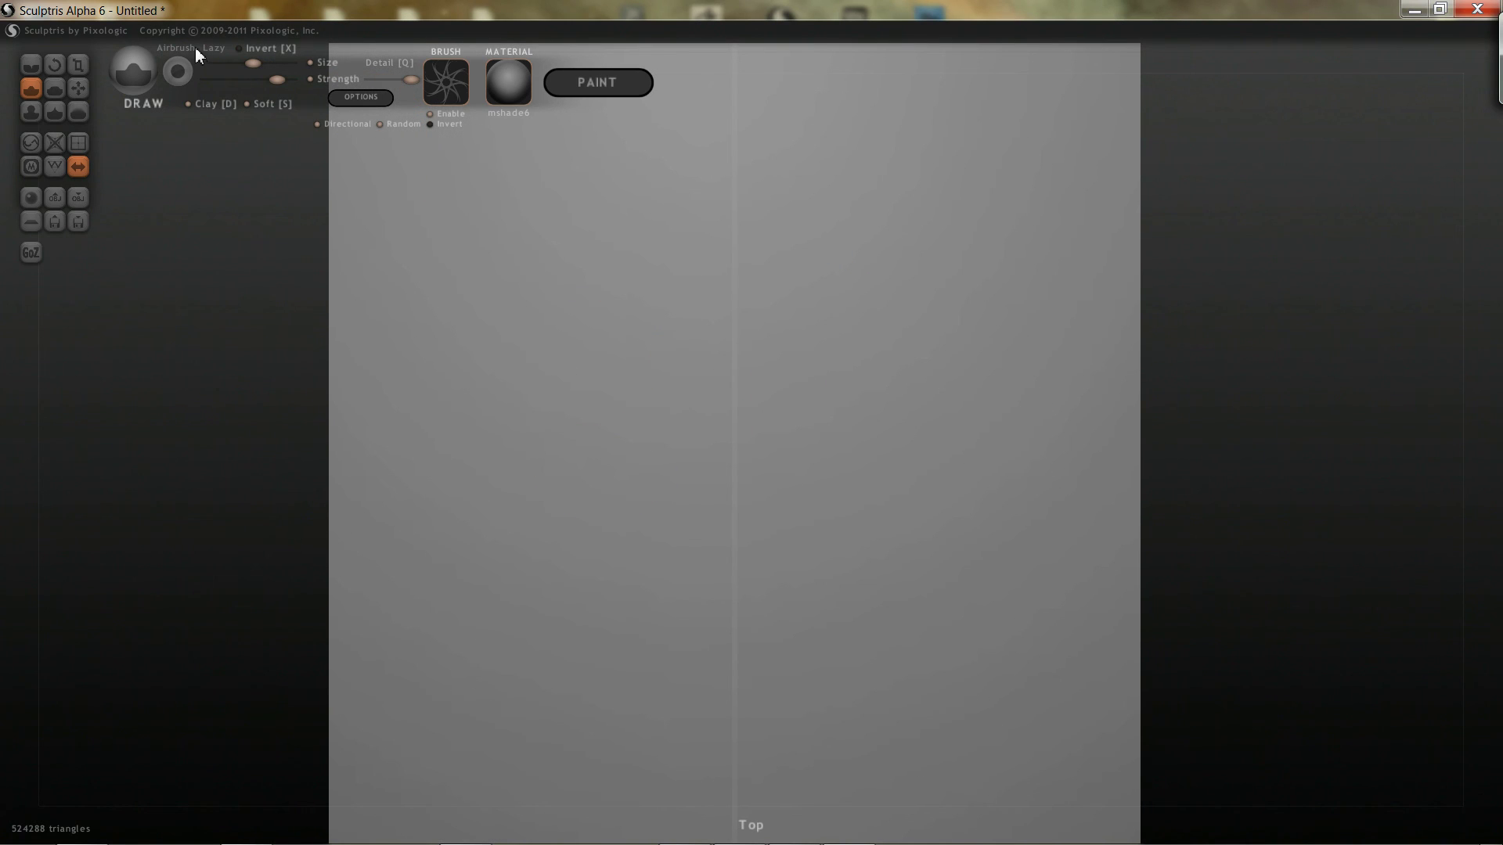
pyautogui.scroll(2, 665, 345)
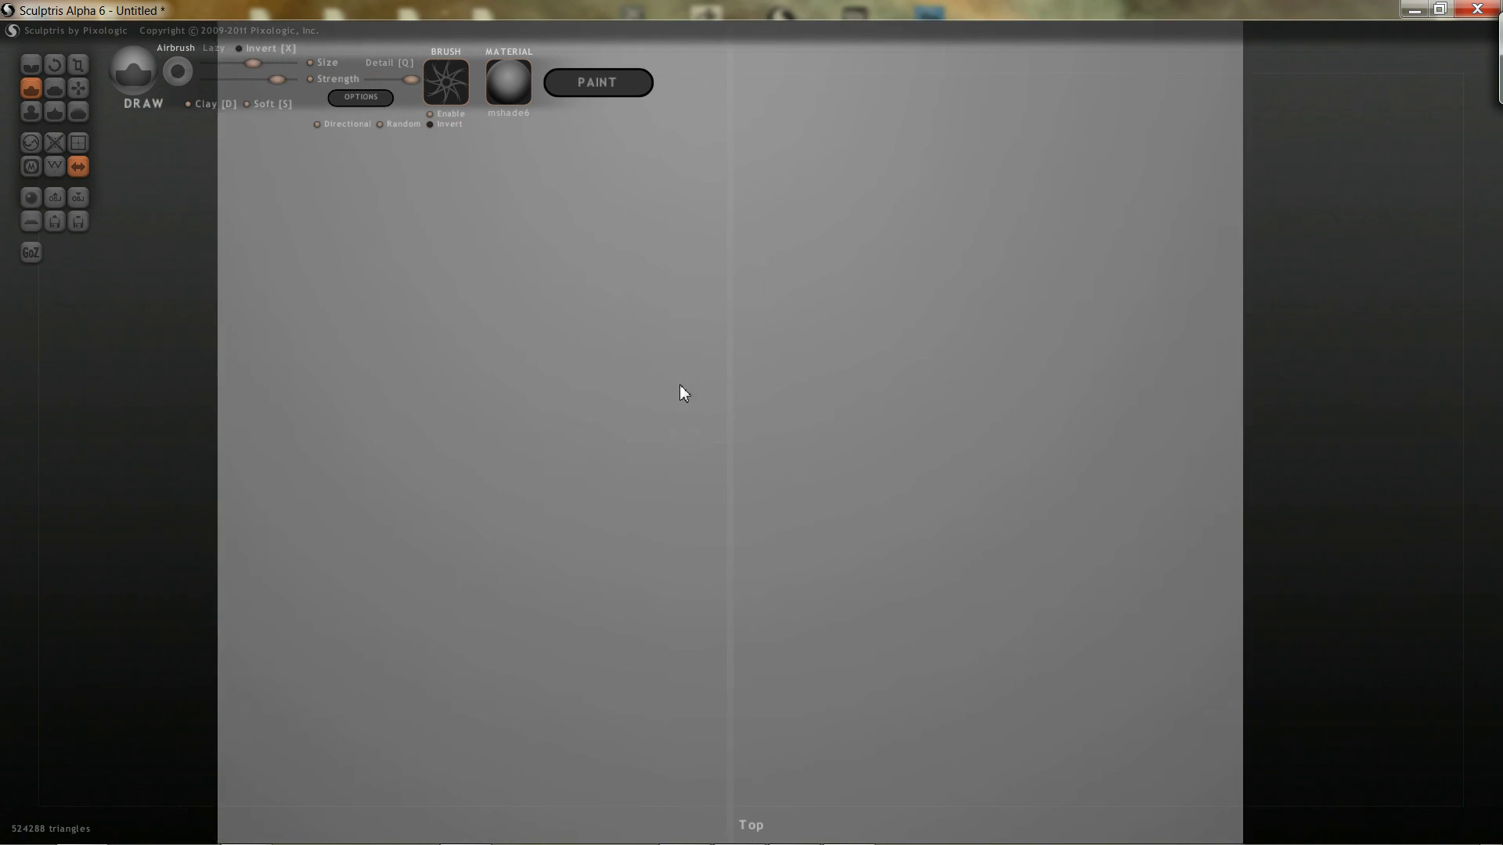
# Step: Try a small alpha stamp with Random enabled on the plane's left half, examine it up close, and undo it
pyautogui.click(412, 361)
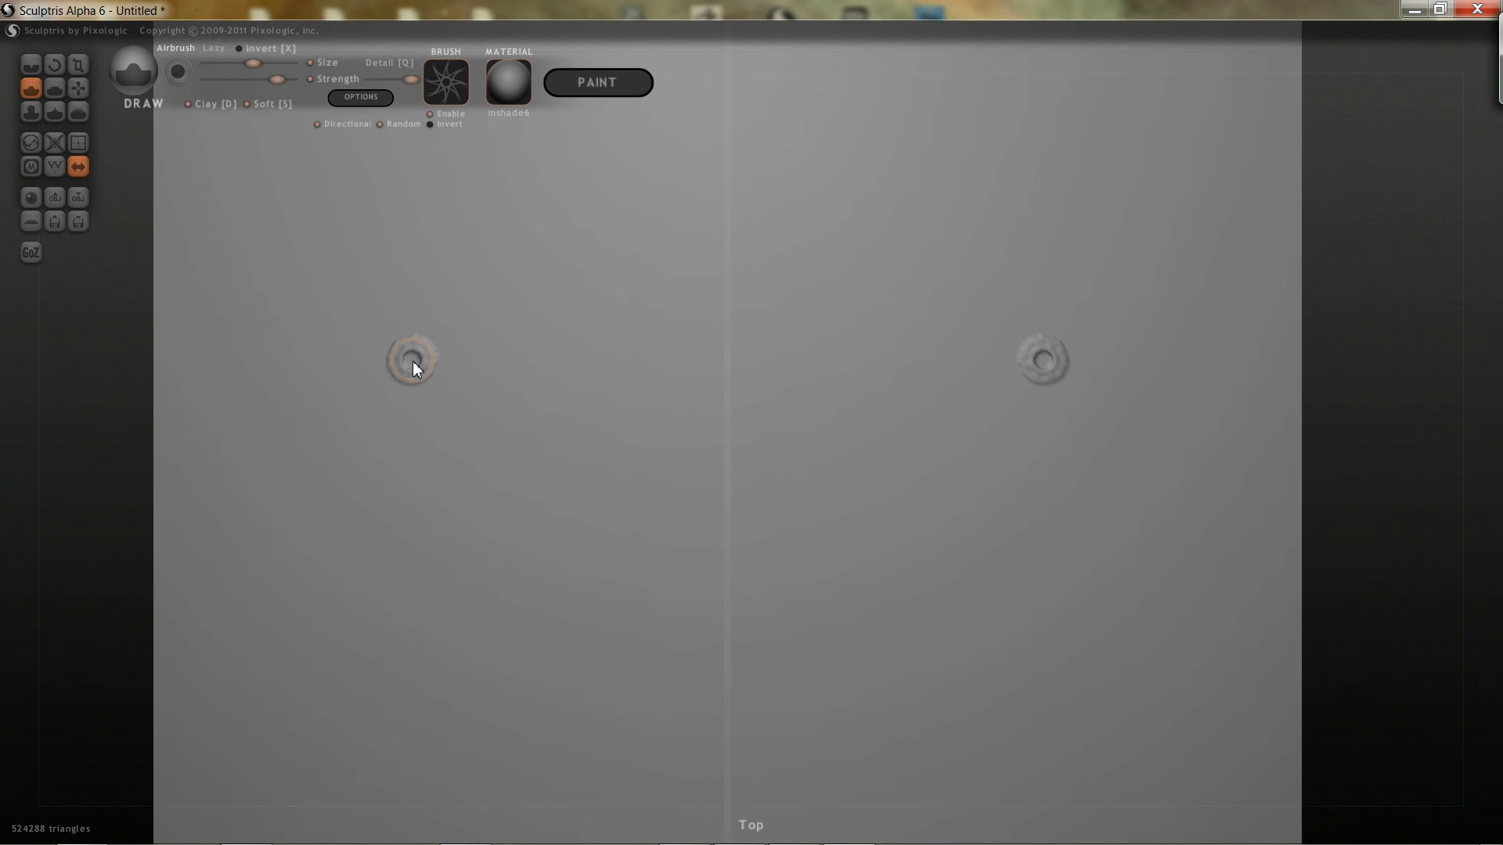
pyautogui.scroll(3, 601, 335)
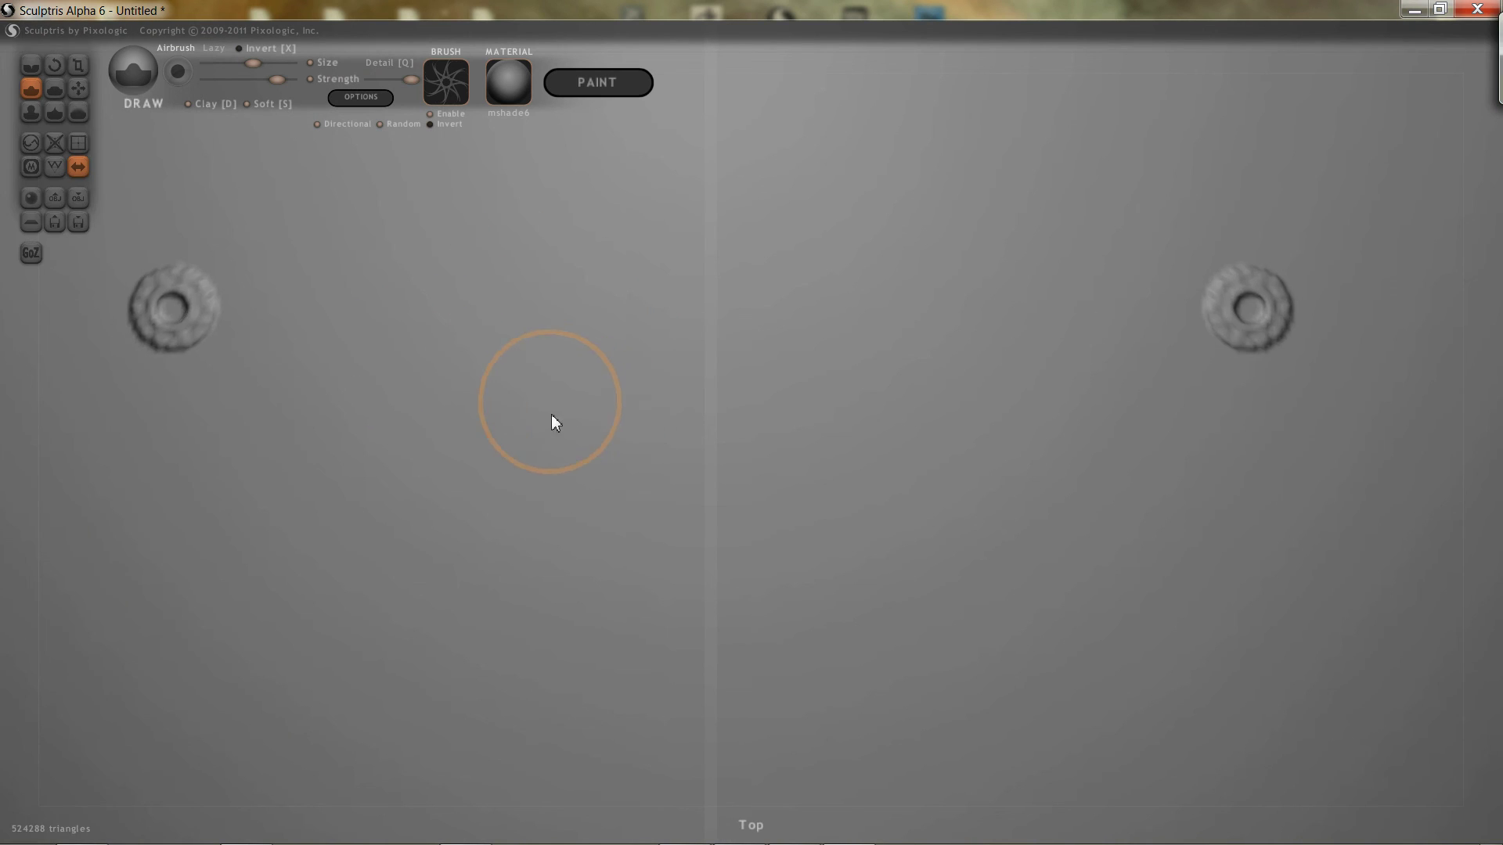
pyautogui.scroll(-4, 551, 344)
pyautogui.hotkey('ctrl', 'z')
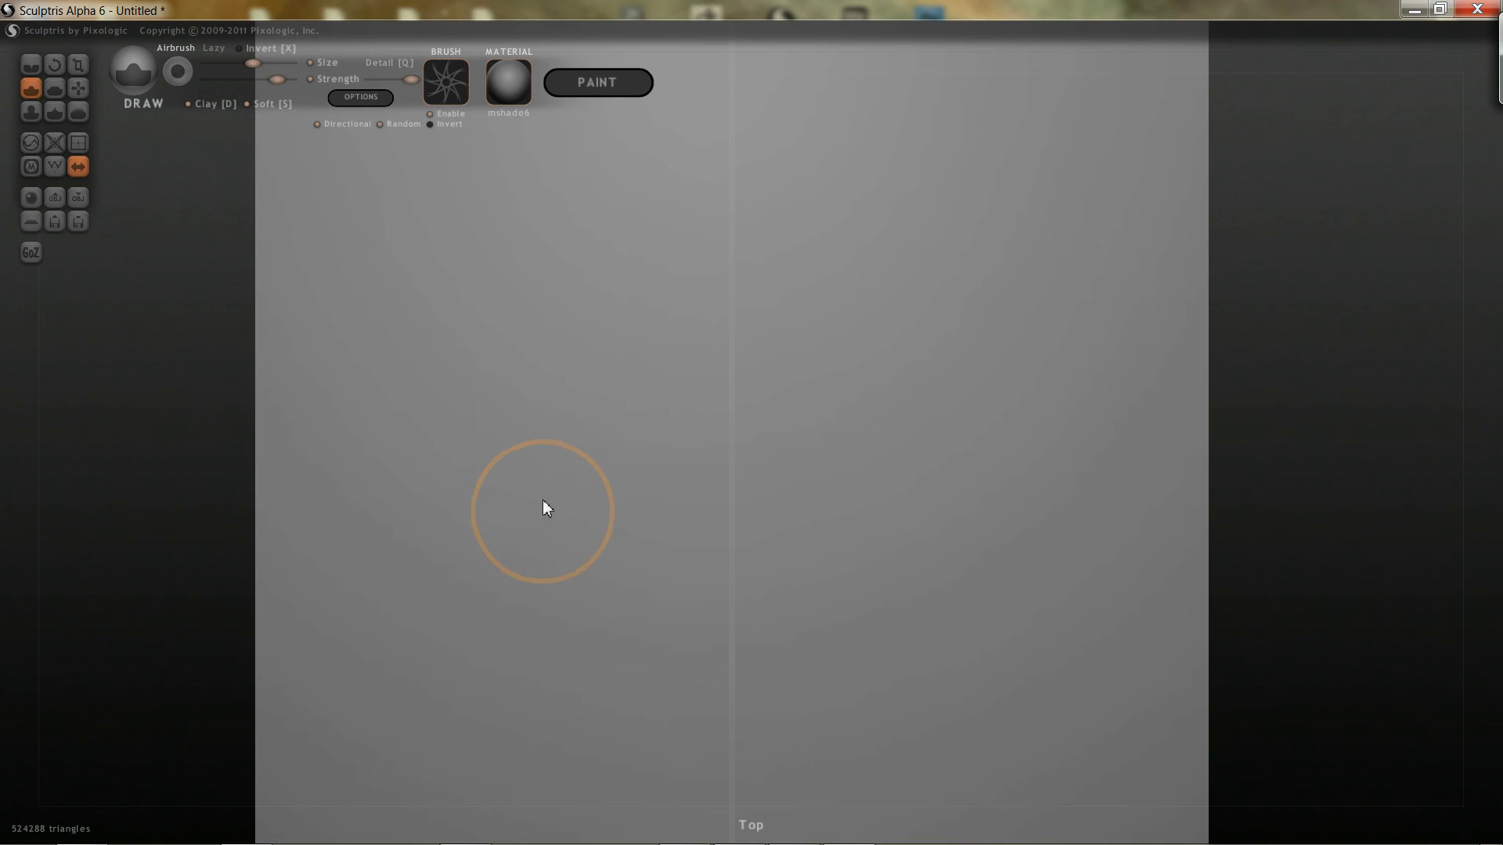
# Step: Enlarge the brush considerably and try a single alpha stamp on the plane's left half, undoing the stamp
pyautogui.press('space')
pyautogui.moveTo(543, 477)
pyautogui.mouseDown()
pyautogui.moveTo(554, 431)
pyautogui.moveTo(541, 515)
pyautogui.moveTo(545, 448)
pyautogui.mouseUp()
pyautogui.moveTo(495, 345); pyautogui.dragTo(495, 345)
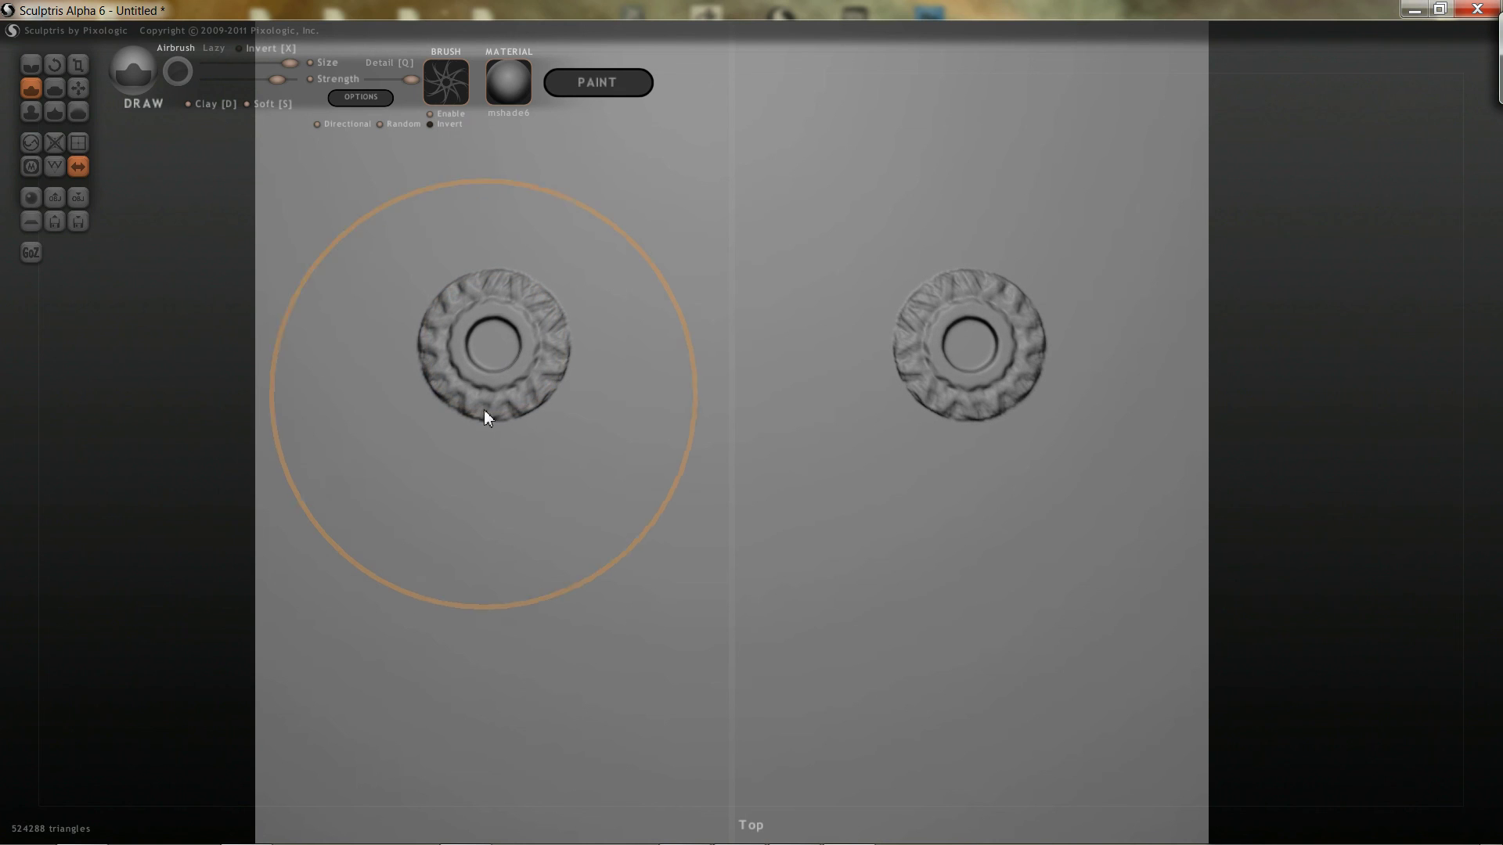
pyautogui.hotkey('ctrl', 'z')
# Step: Try one alpha stamp with Random enabled and another below it with Random disabled, then undo both
pyautogui.moveTo(459, 289); pyautogui.dragTo(473, 308)
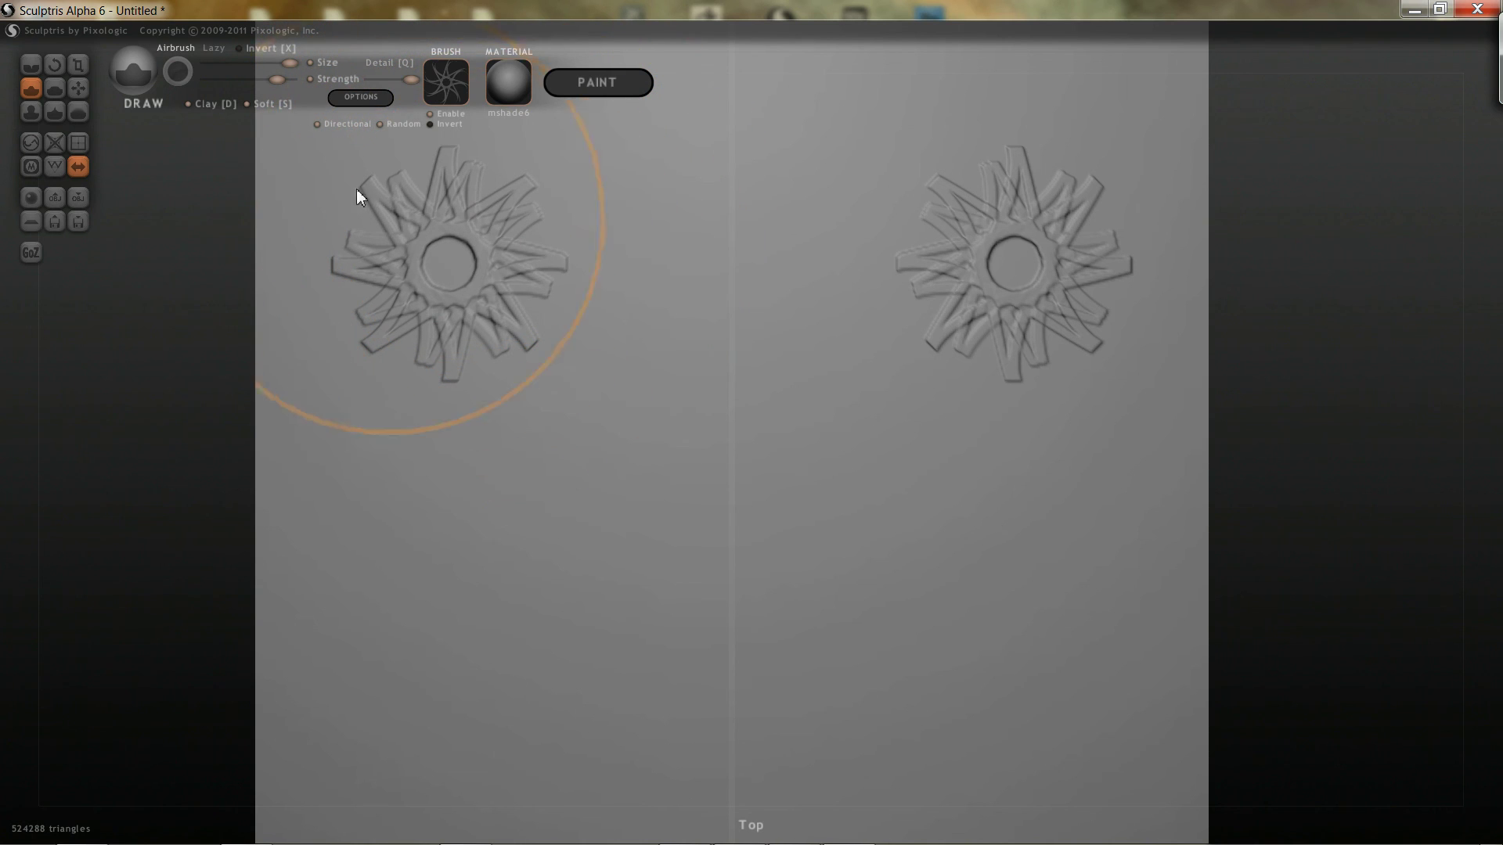
pyautogui.click(389, 127)
pyautogui.moveTo(430, 506)
pyautogui.mouseDown()
pyautogui.moveTo(471, 513)
pyautogui.moveTo(519, 462)
pyautogui.mouseUp()
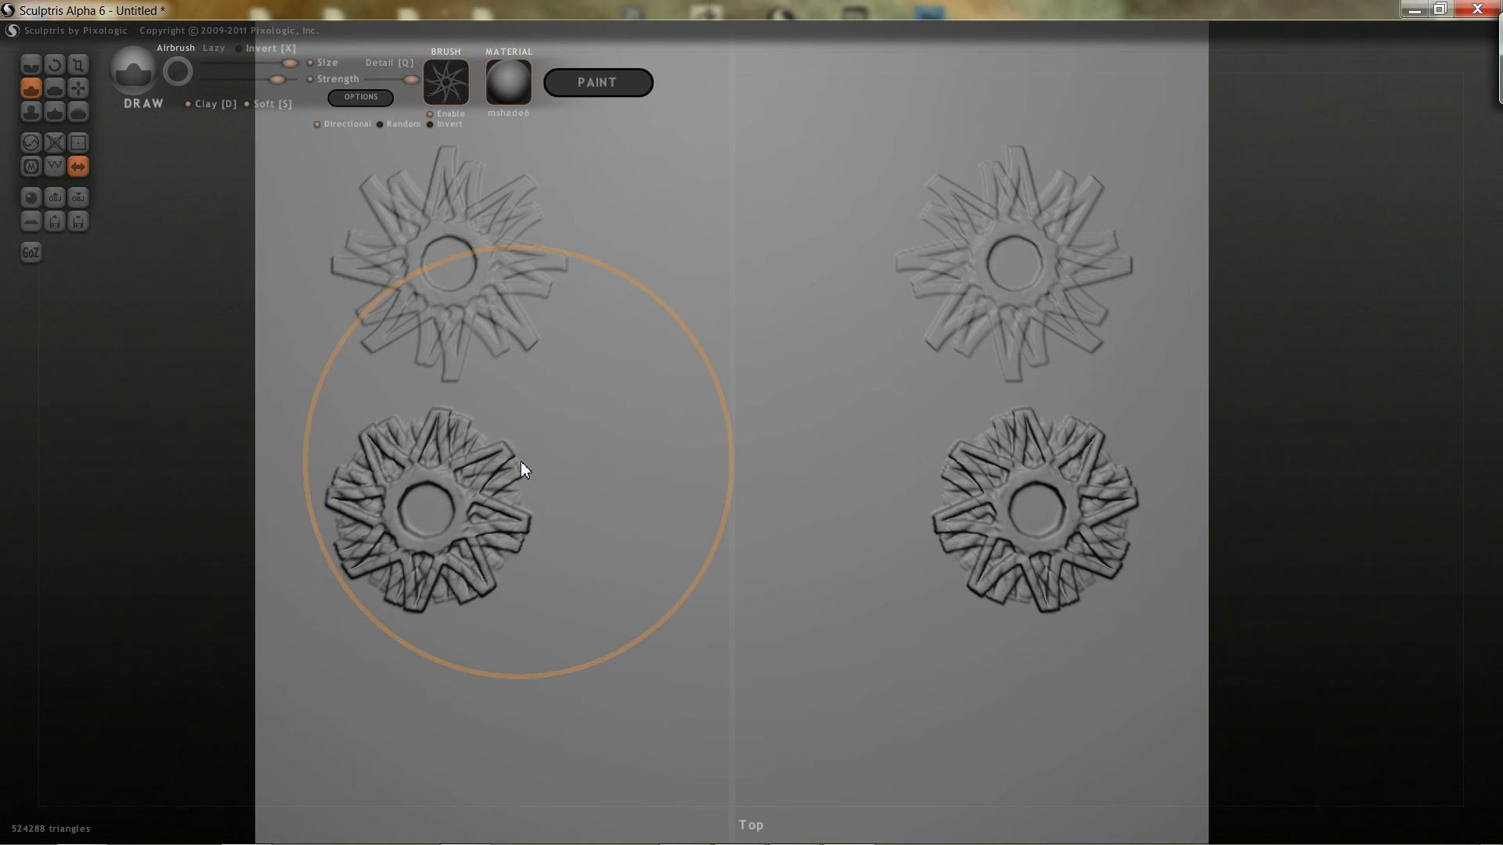
pyautogui.hotkey('ctrl', 'z')
pyautogui.hotkey('ctrl', 'z')
# Step: Stamp the star alpha without Random, try a Random-enabled stamp below it for comparison from a tilted view, and undo the lower stamp
pyautogui.moveTo(459, 314); pyautogui.dragTo(462, 315)
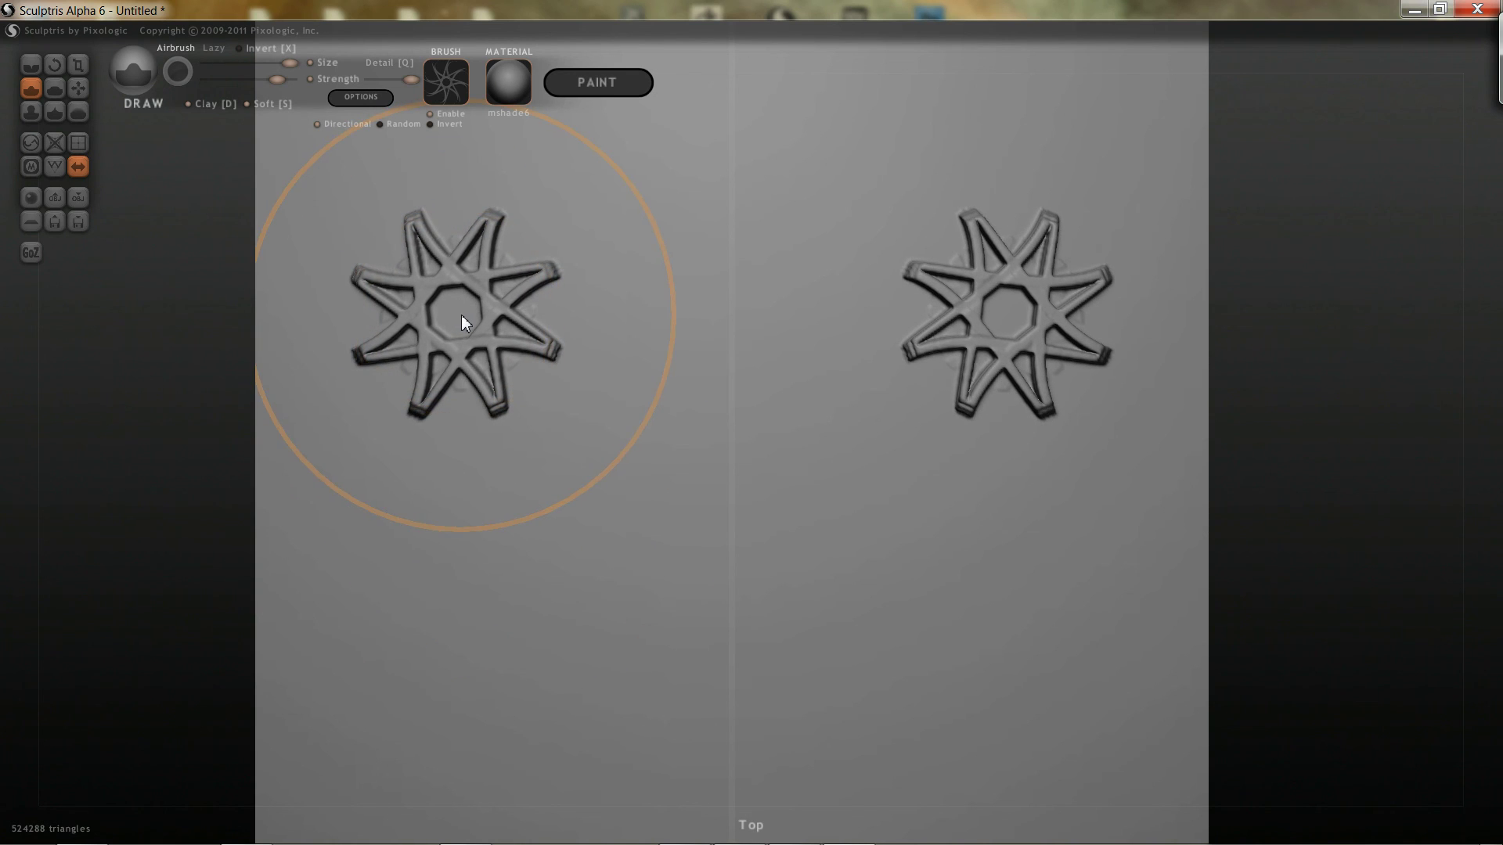
pyautogui.moveTo(589, 448)
pyautogui.mouseDown(button='right')
pyautogui.moveTo(577, 386)
pyautogui.moveTo(604, 289)
pyautogui.moveTo(590, 409)
pyautogui.moveTo(570, 400)
pyautogui.mouseUp(button='right')
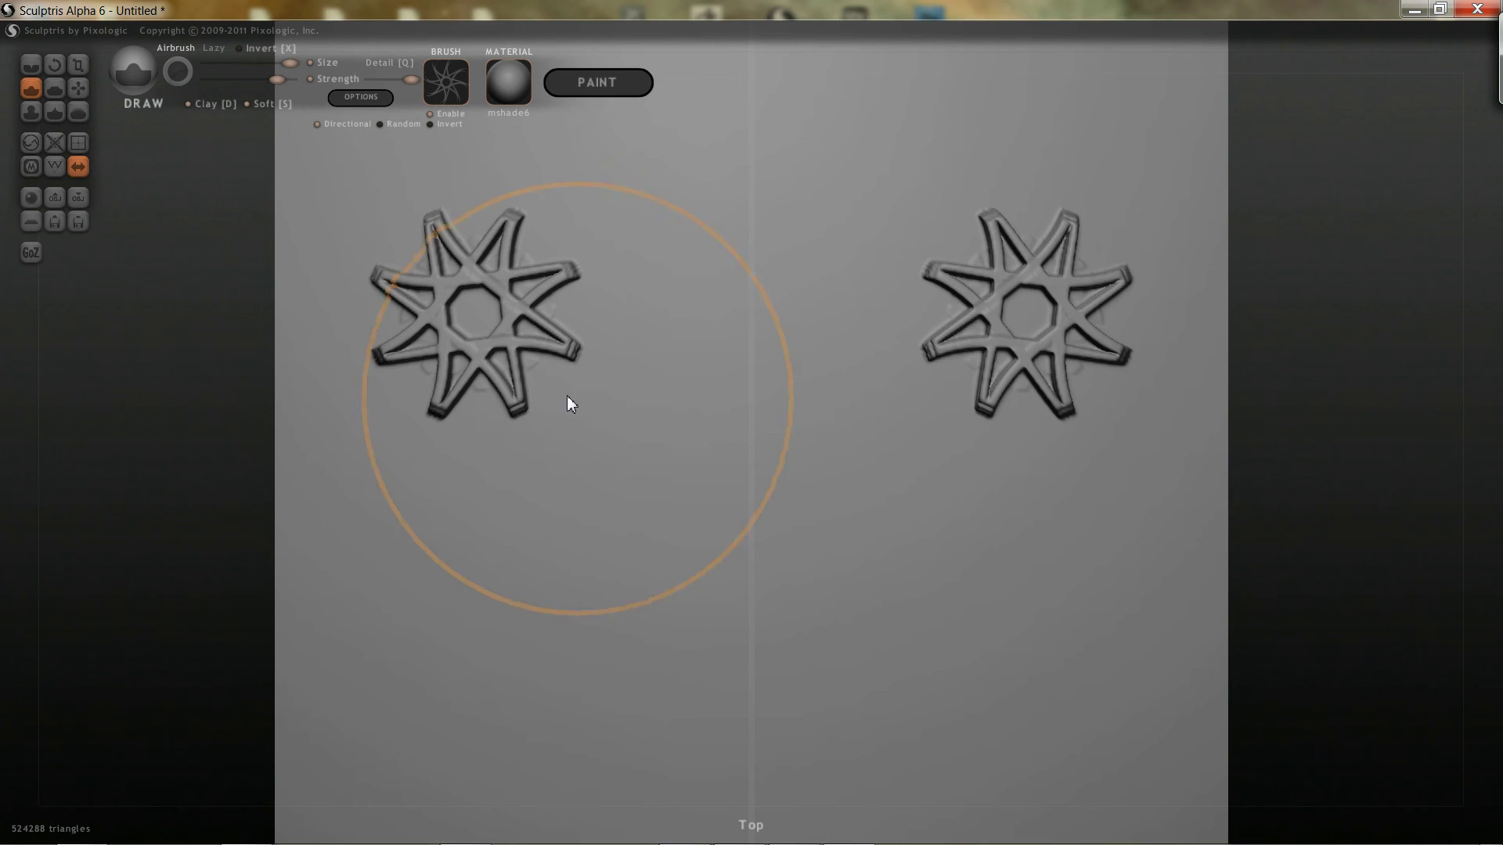
pyautogui.click(391, 126)
pyautogui.moveTo(467, 307); pyautogui.dragTo(496, 506, button='right')
pyautogui.click(458, 557)
pyautogui.moveTo(459, 557); pyautogui.dragTo(471, 547)
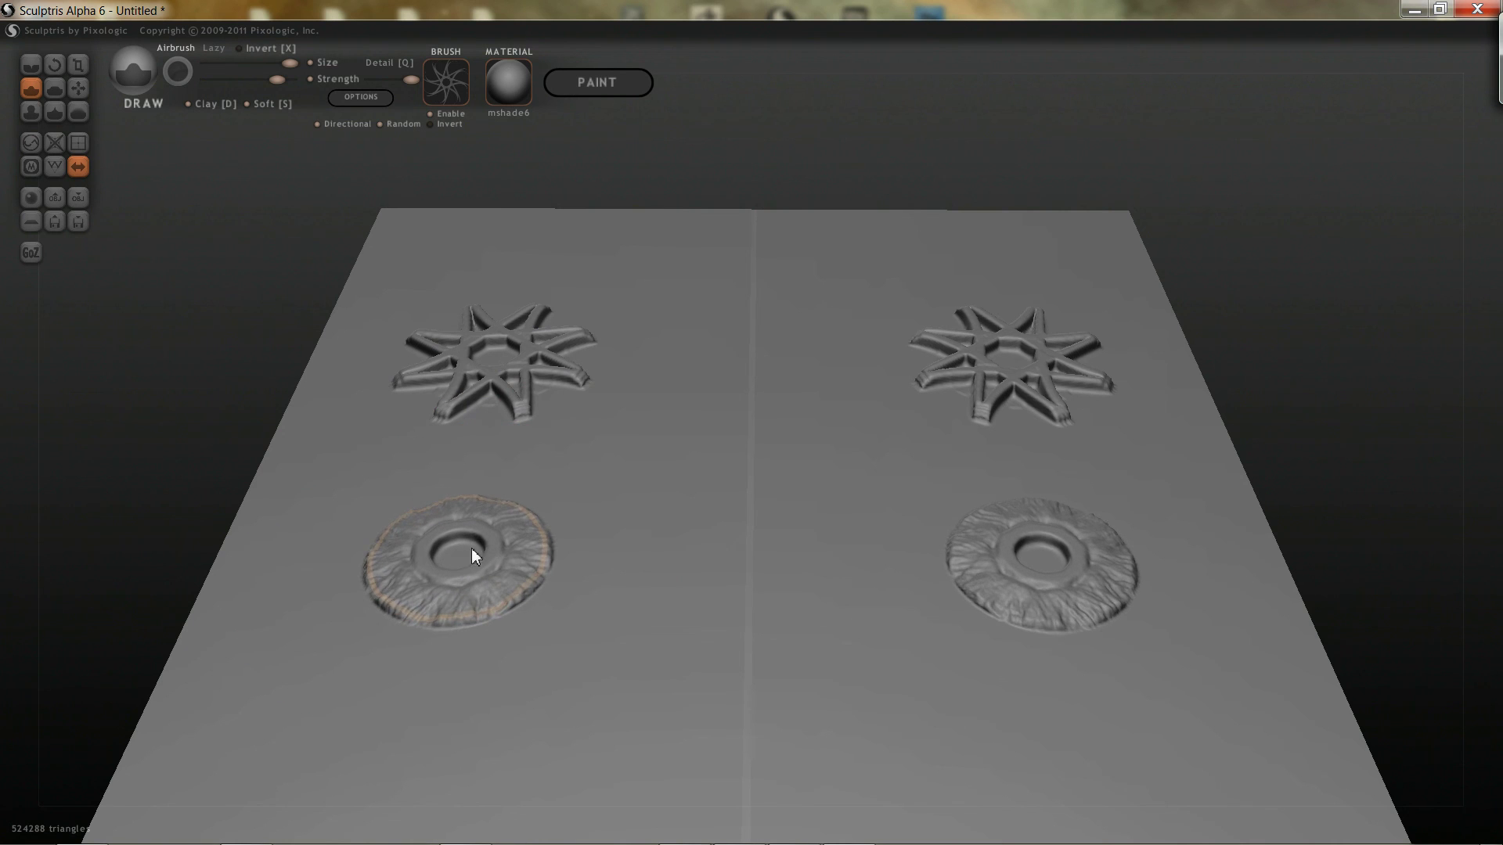
pyautogui.keyDown('shift'); pyautogui.moveTo(593, 351); pyautogui.dragTo(613, 480, button='right'); pyautogui.keyUp('shift')
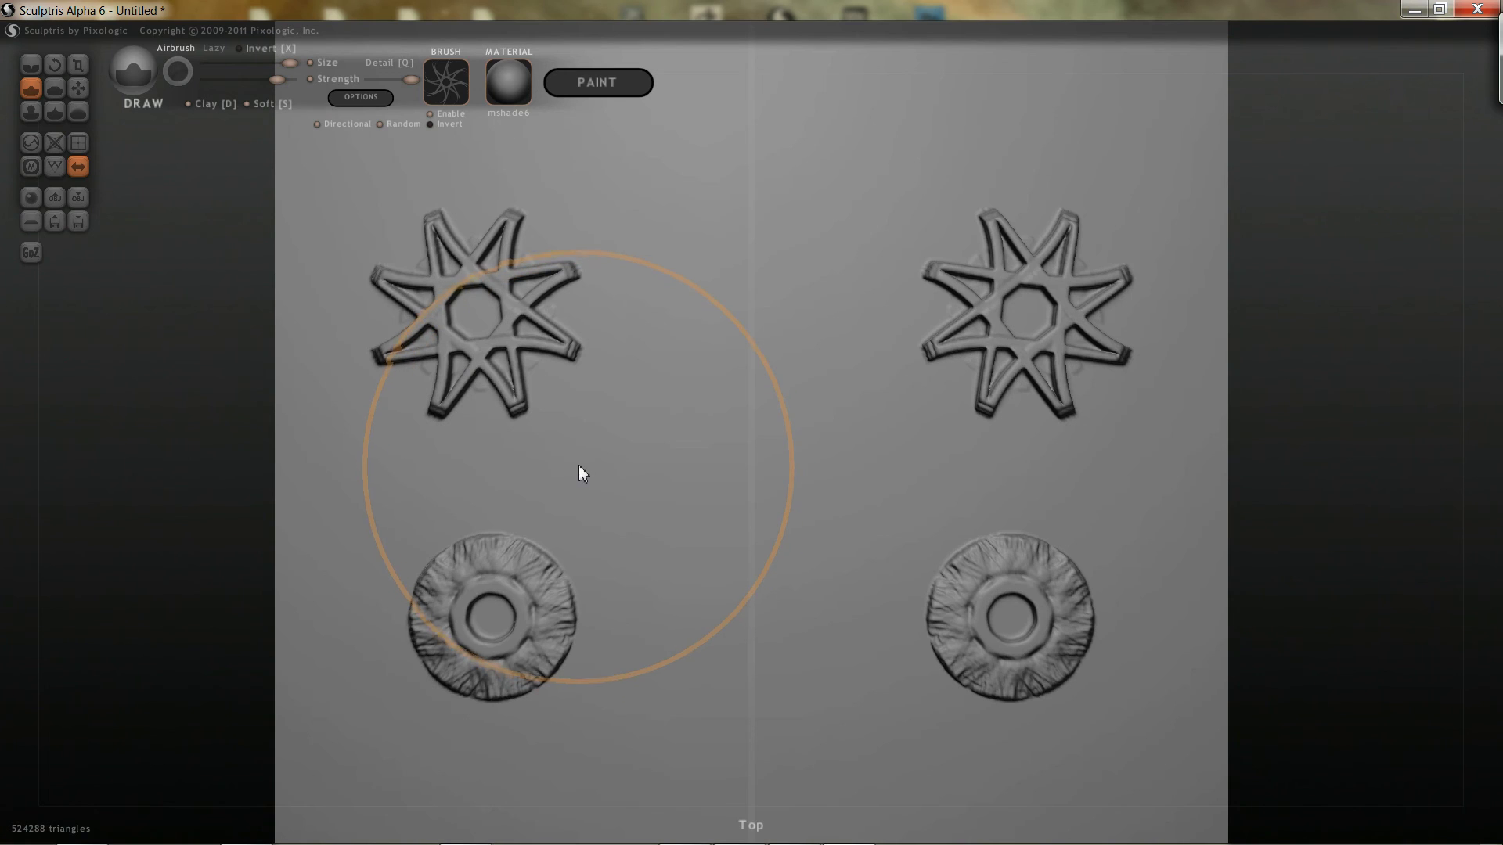
pyautogui.hotkey('ctrl', 'z')
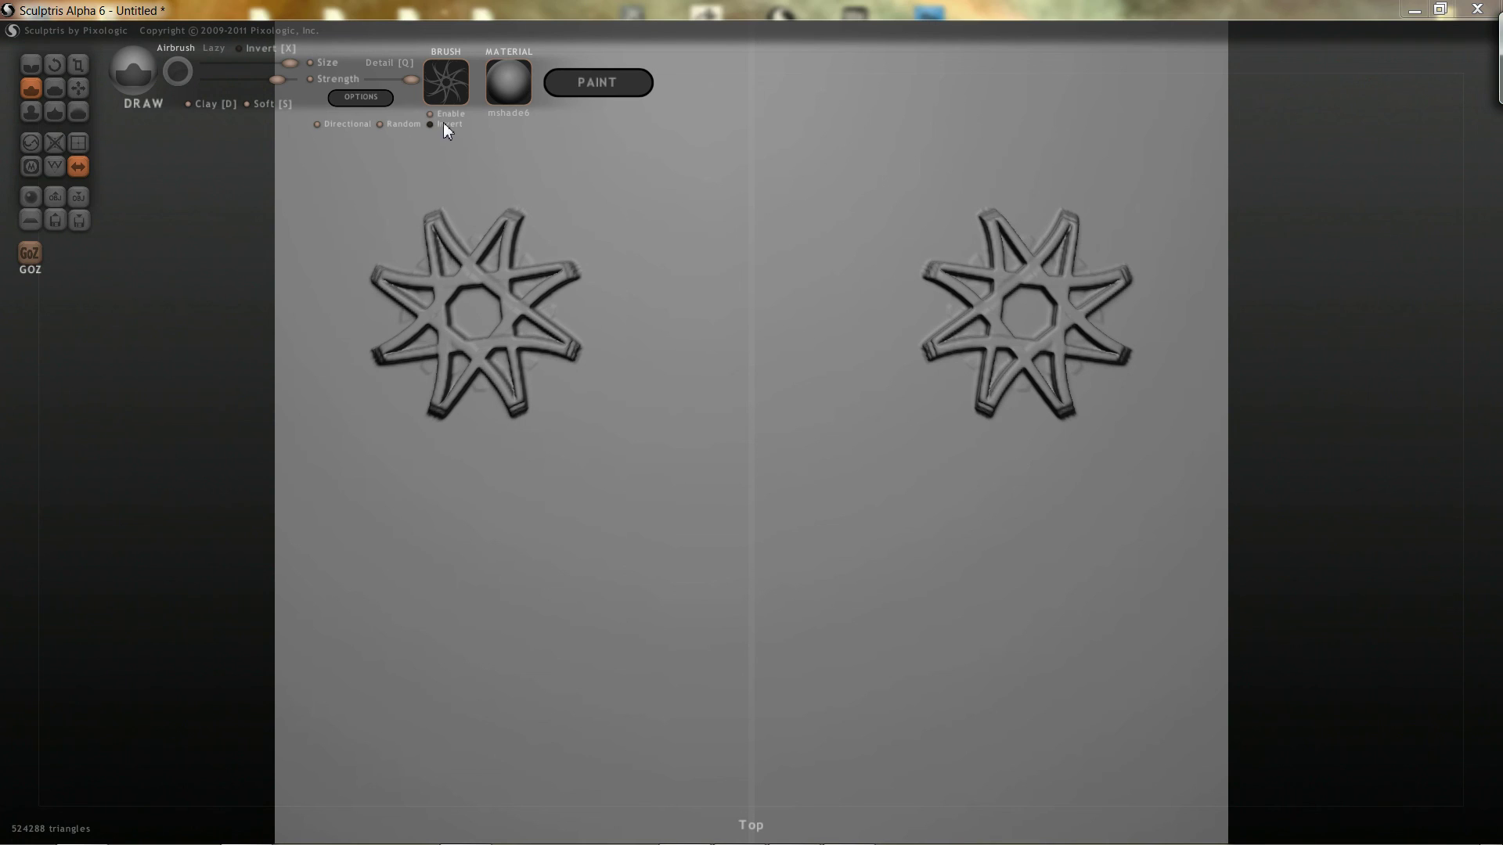
# Step: Try alpha stamps with Invert enabled below the star and near the centre line, then undo them together with the star
pyautogui.moveTo(504, 559); pyautogui.dragTo(532, 548)
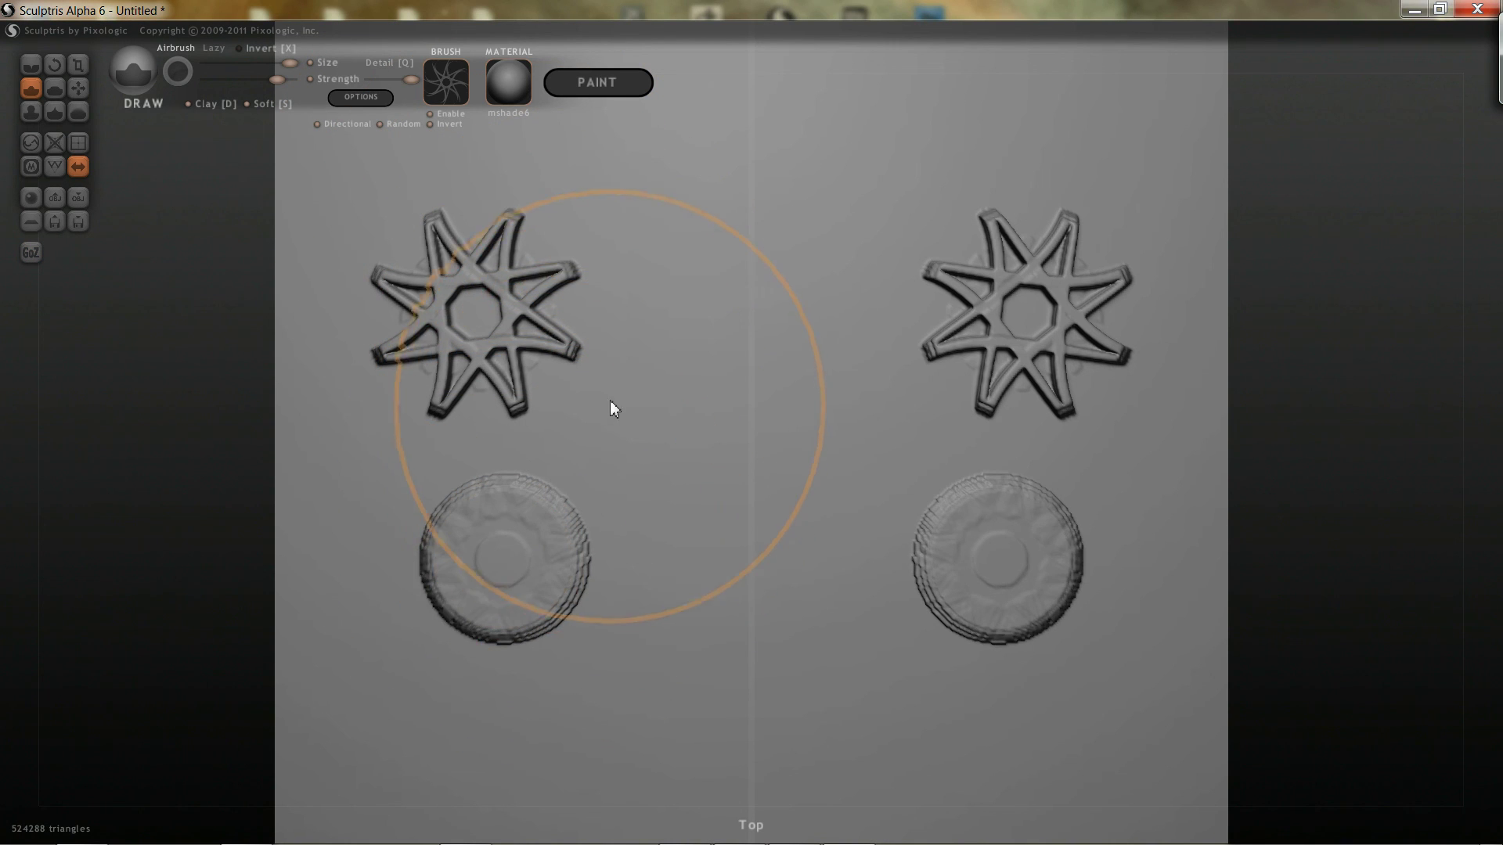
pyautogui.scroll(5, 645, 459)
pyautogui.click(589, 409)
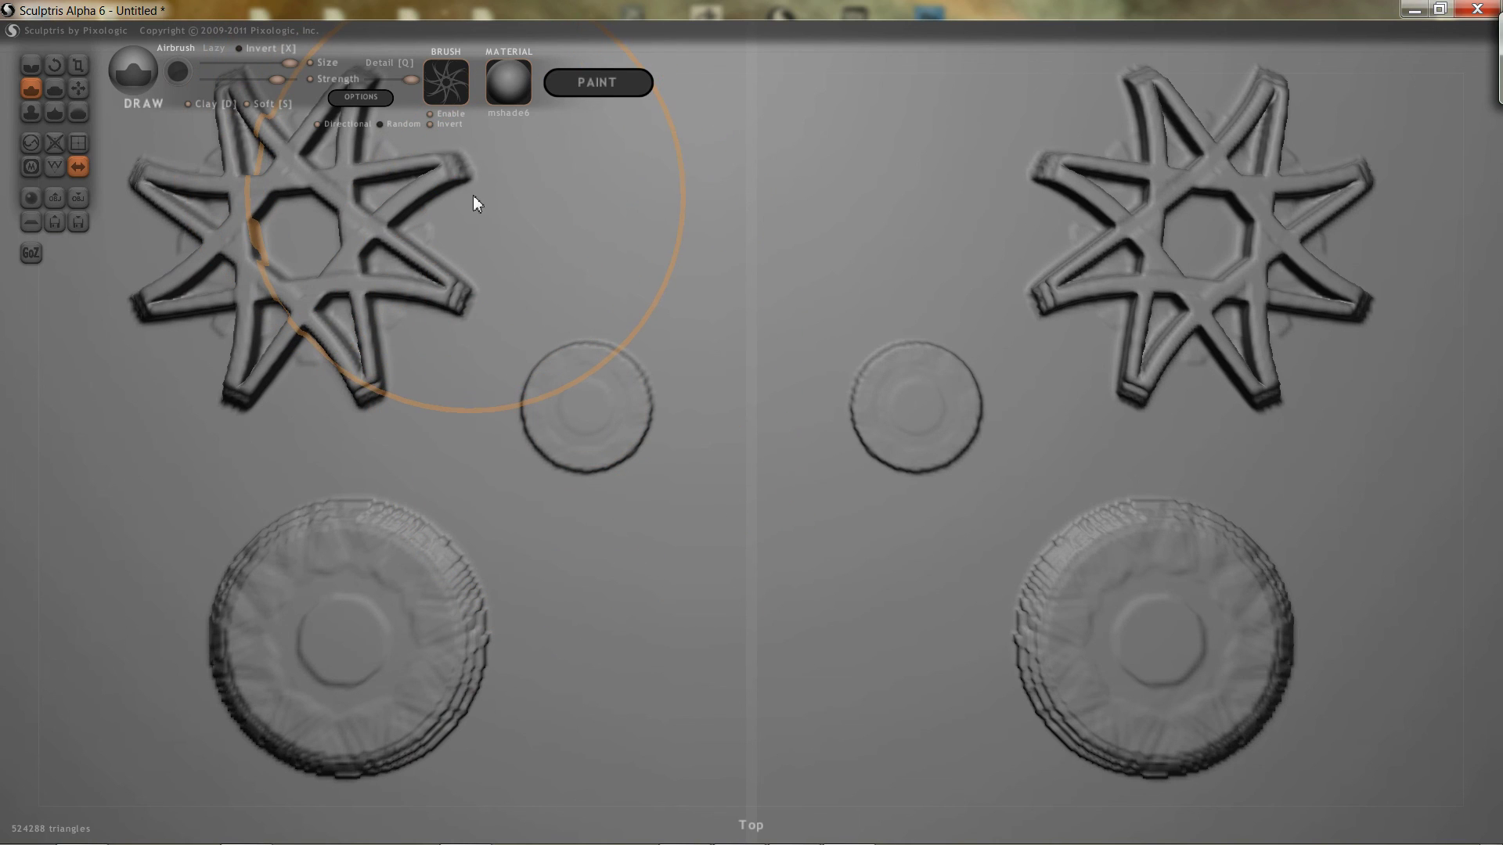
pyautogui.hotkey('ctrl', 'z')
pyautogui.hotkey('ctrl', 'z')
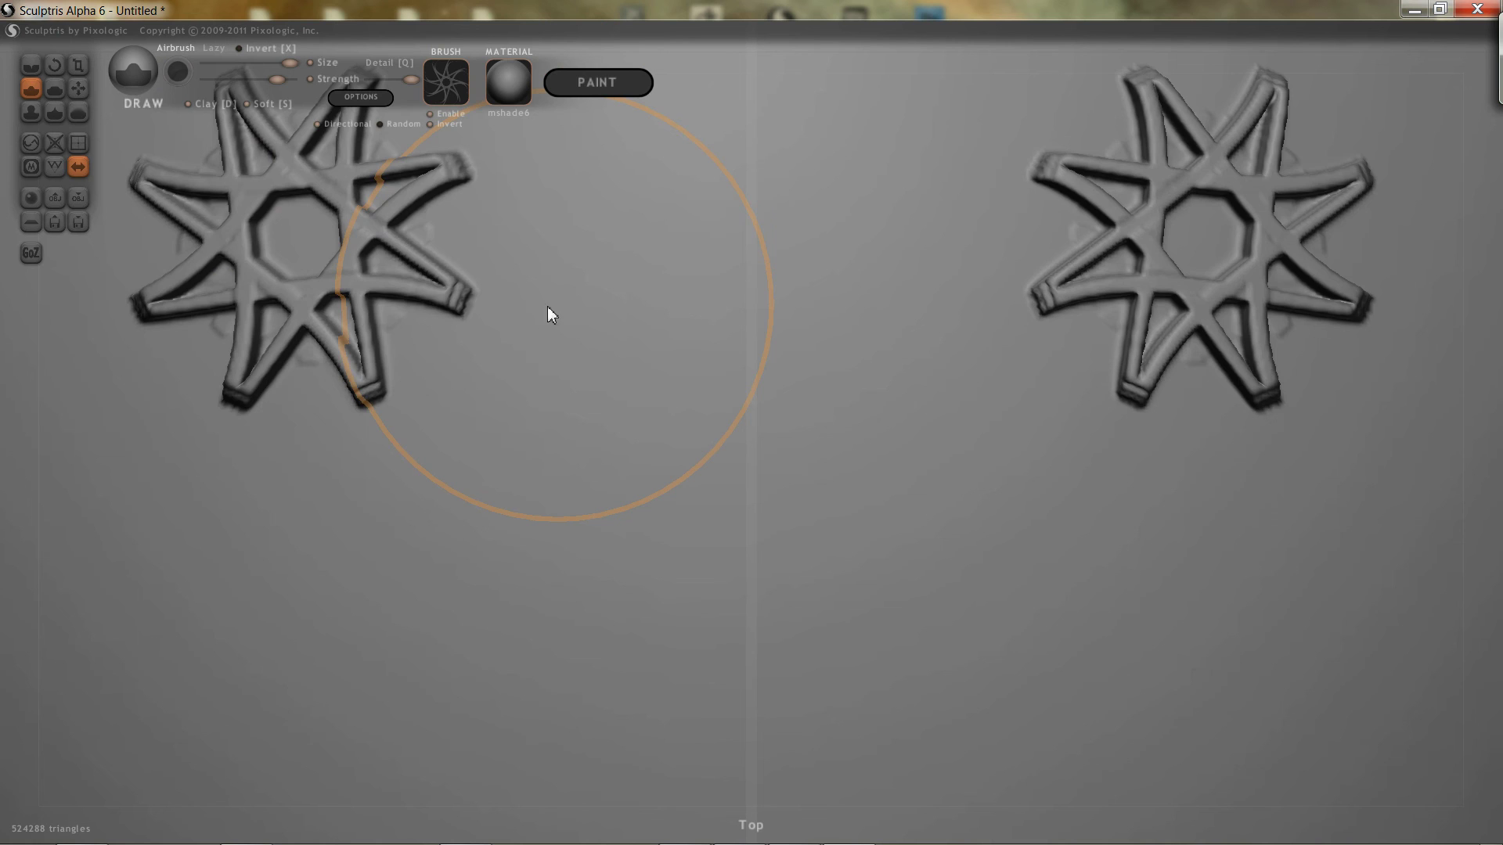
pyautogui.hotkey('ctrl', 'z')
# Step: Try inverted alpha stamps of differing sizes with Random disabled across the plane's left half, undoing all of them
pyautogui.click(327, 360)
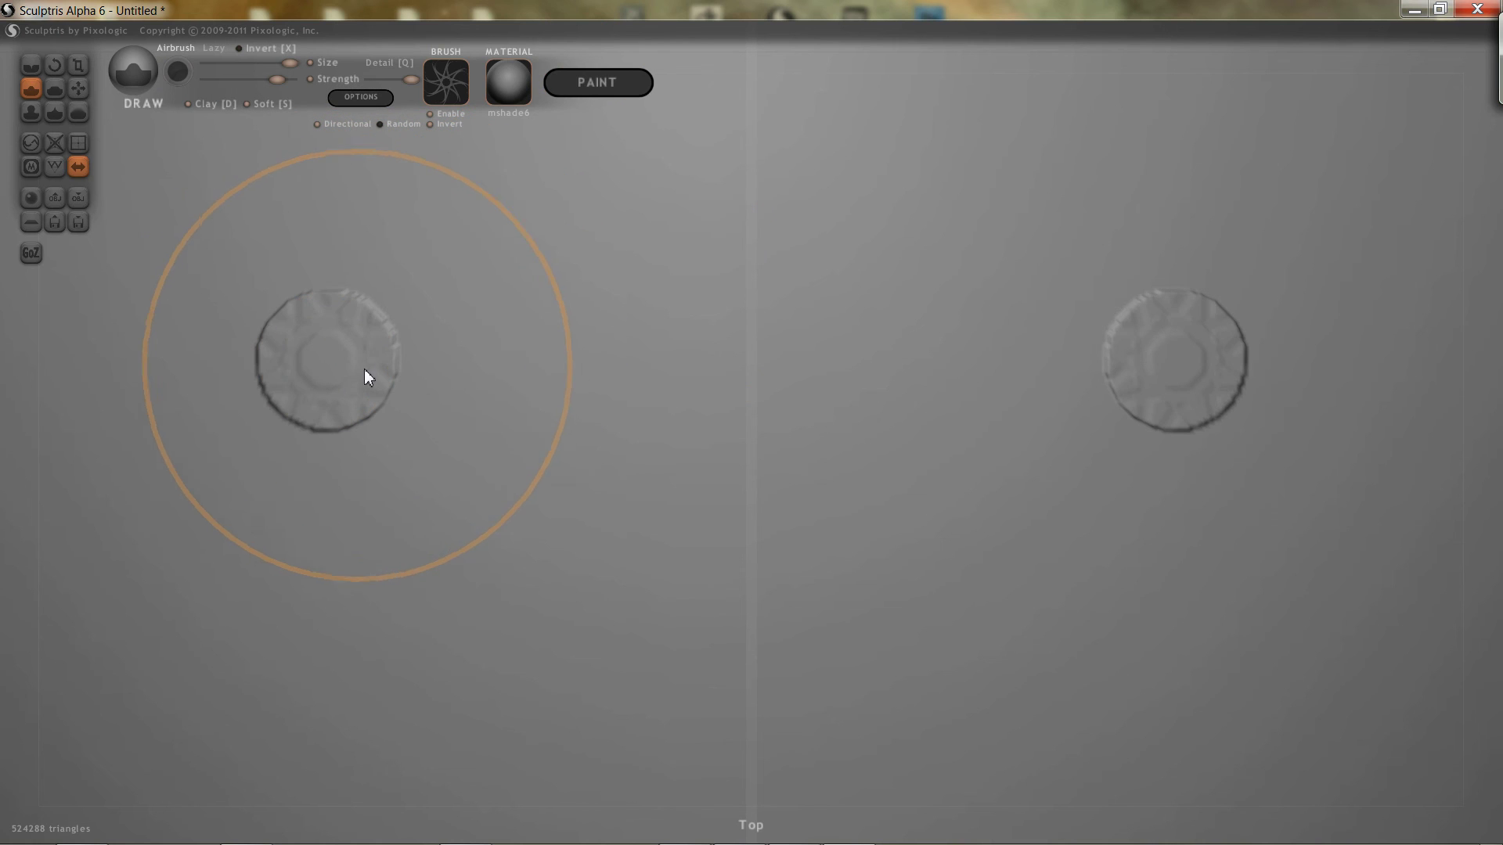
pyautogui.click(557, 310)
pyautogui.click(338, 550)
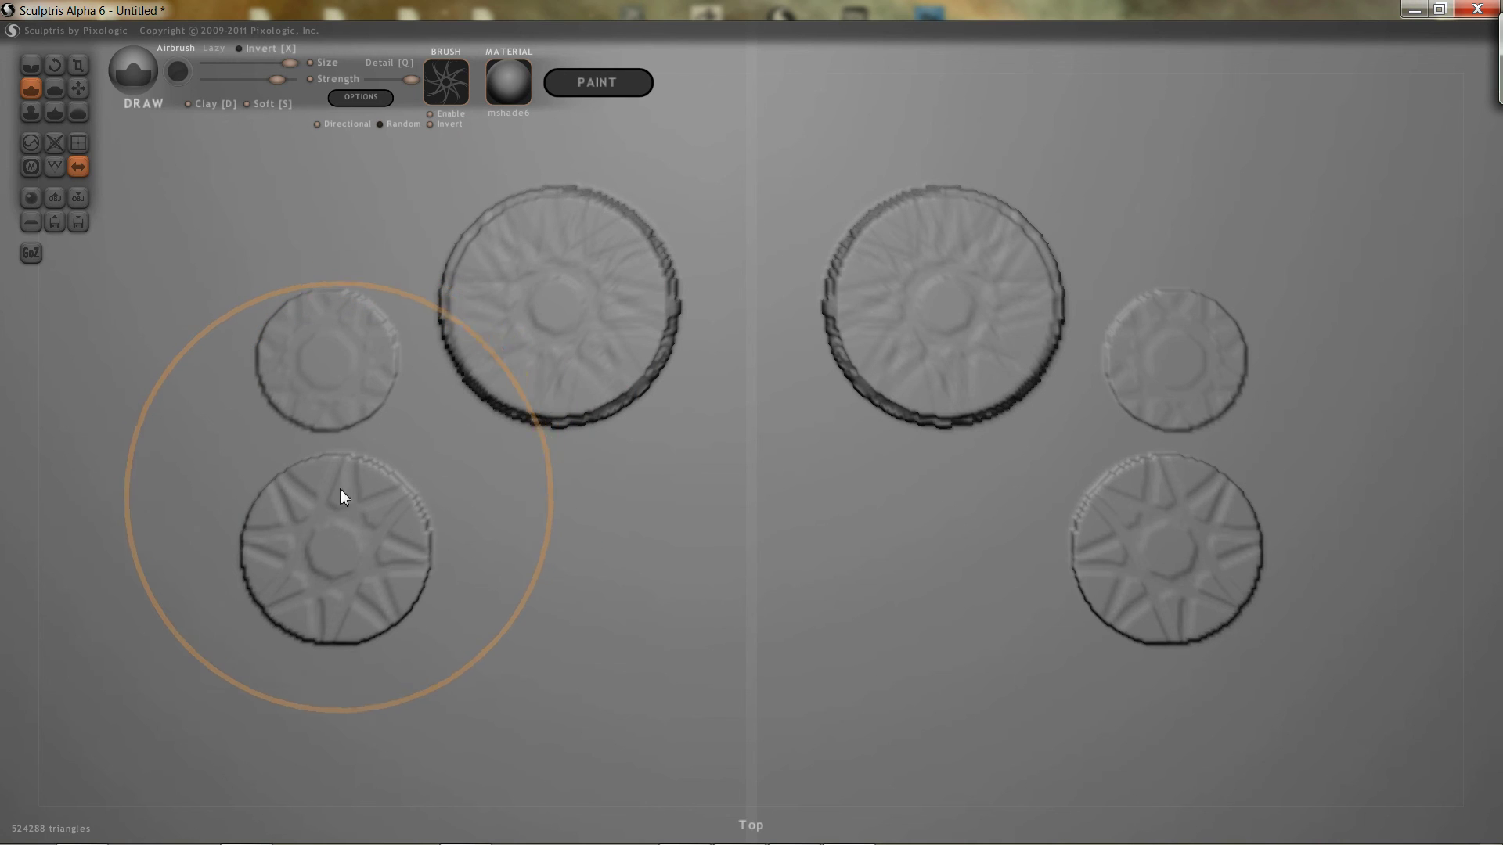
pyautogui.hotkey('ctrl', 'z')
pyautogui.hotkey('ctrl', 'z')
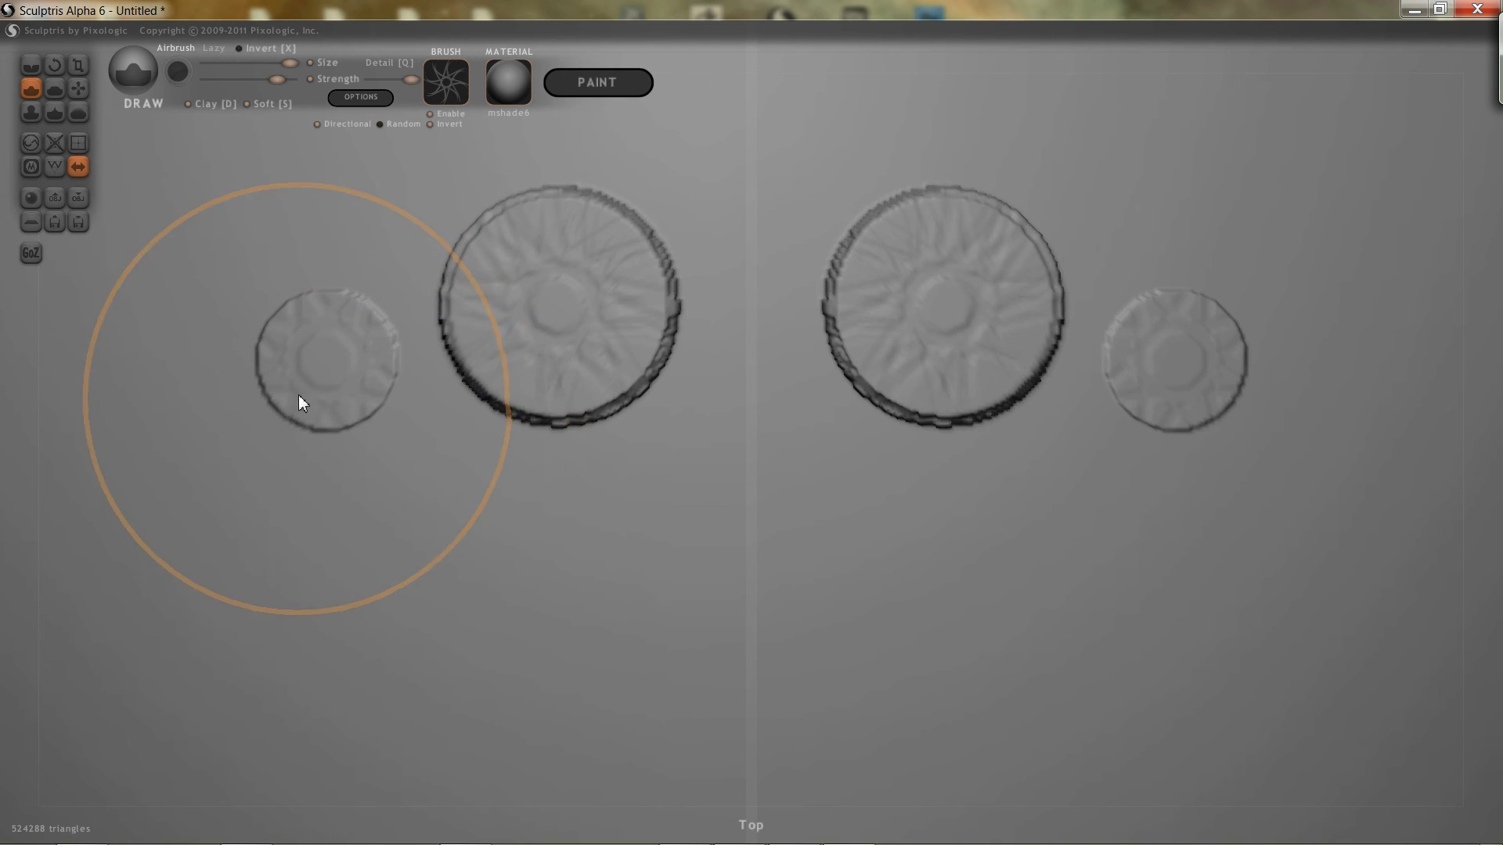
pyautogui.hotkey('ctrl', 'z')
pyautogui.hotkey('ctrl', 'y')
pyautogui.hotkey('ctrl', 'y')
pyautogui.hotkey('ctrl', 'y')
pyautogui.hotkey('ctrl', 'z')
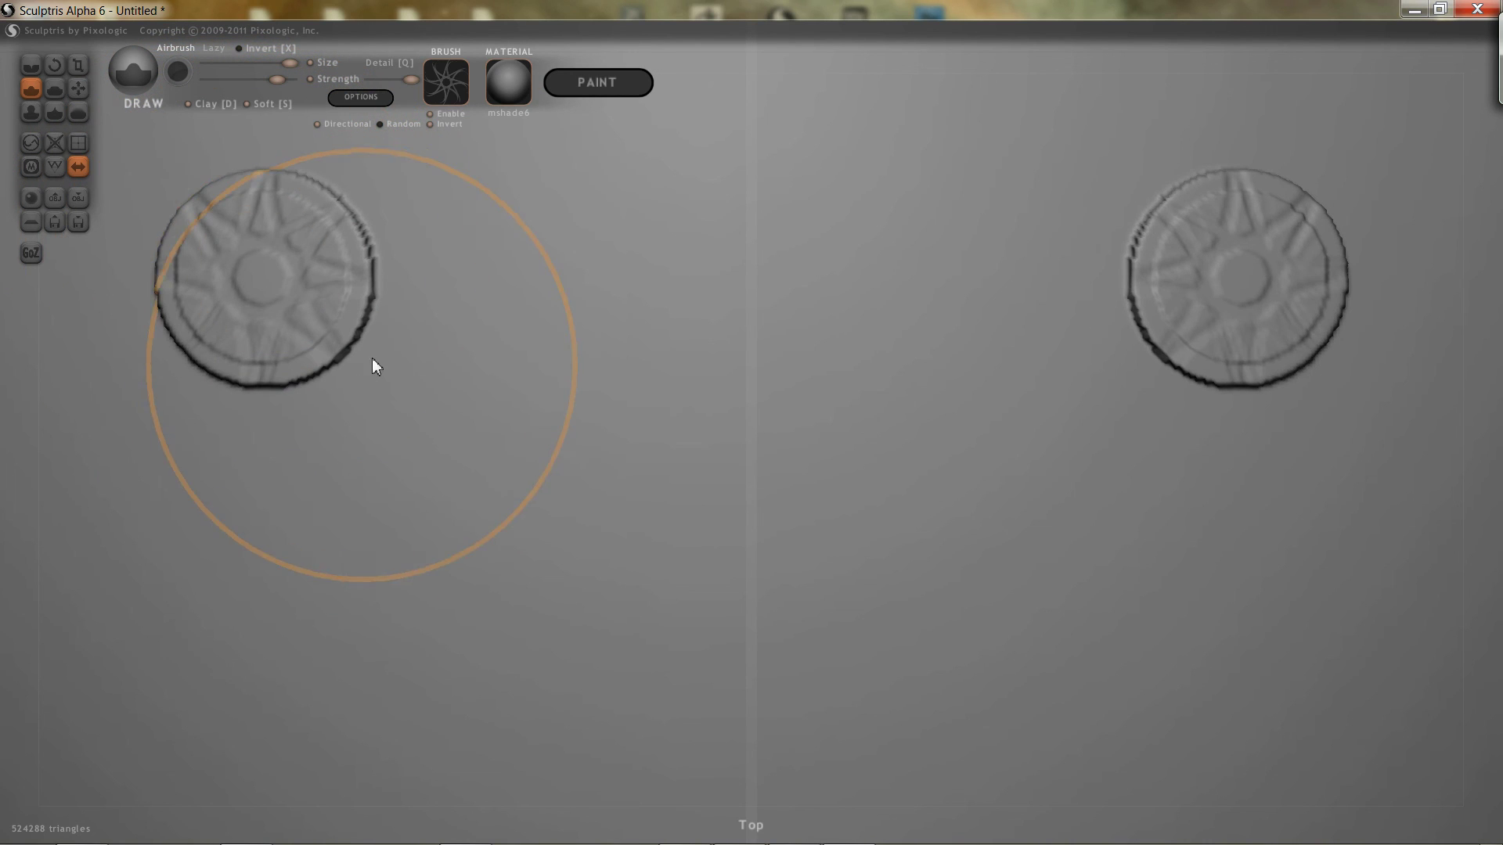
pyautogui.hotkey('ctrl', 'z')
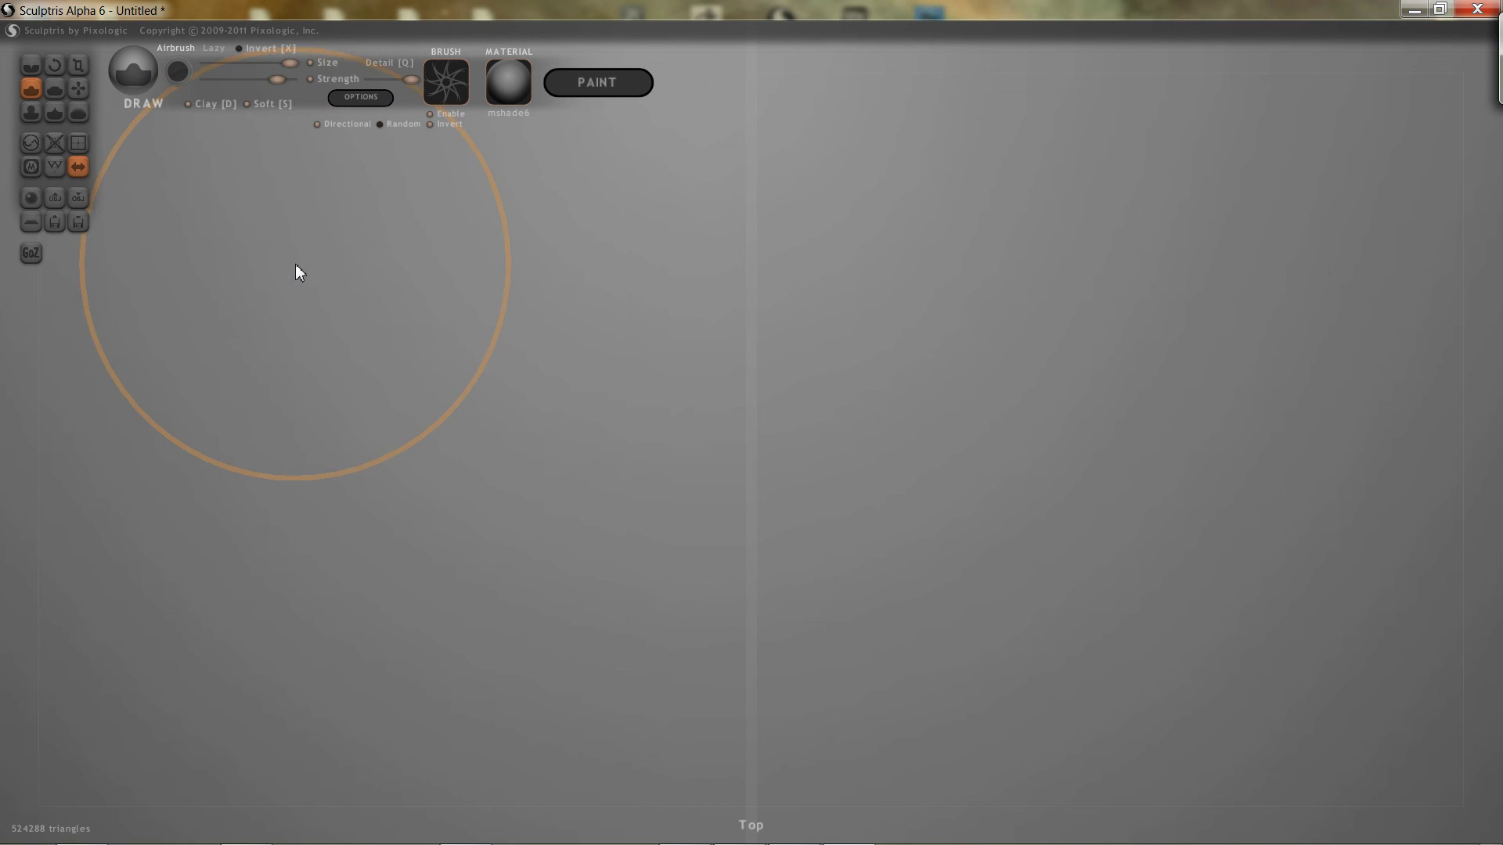
# Step: Keep one inverted alpha stamp on the plane's left half, then disable Invert and stamp the alpha again below it
pyautogui.click(431, 124)
pyautogui.click(265, 509)
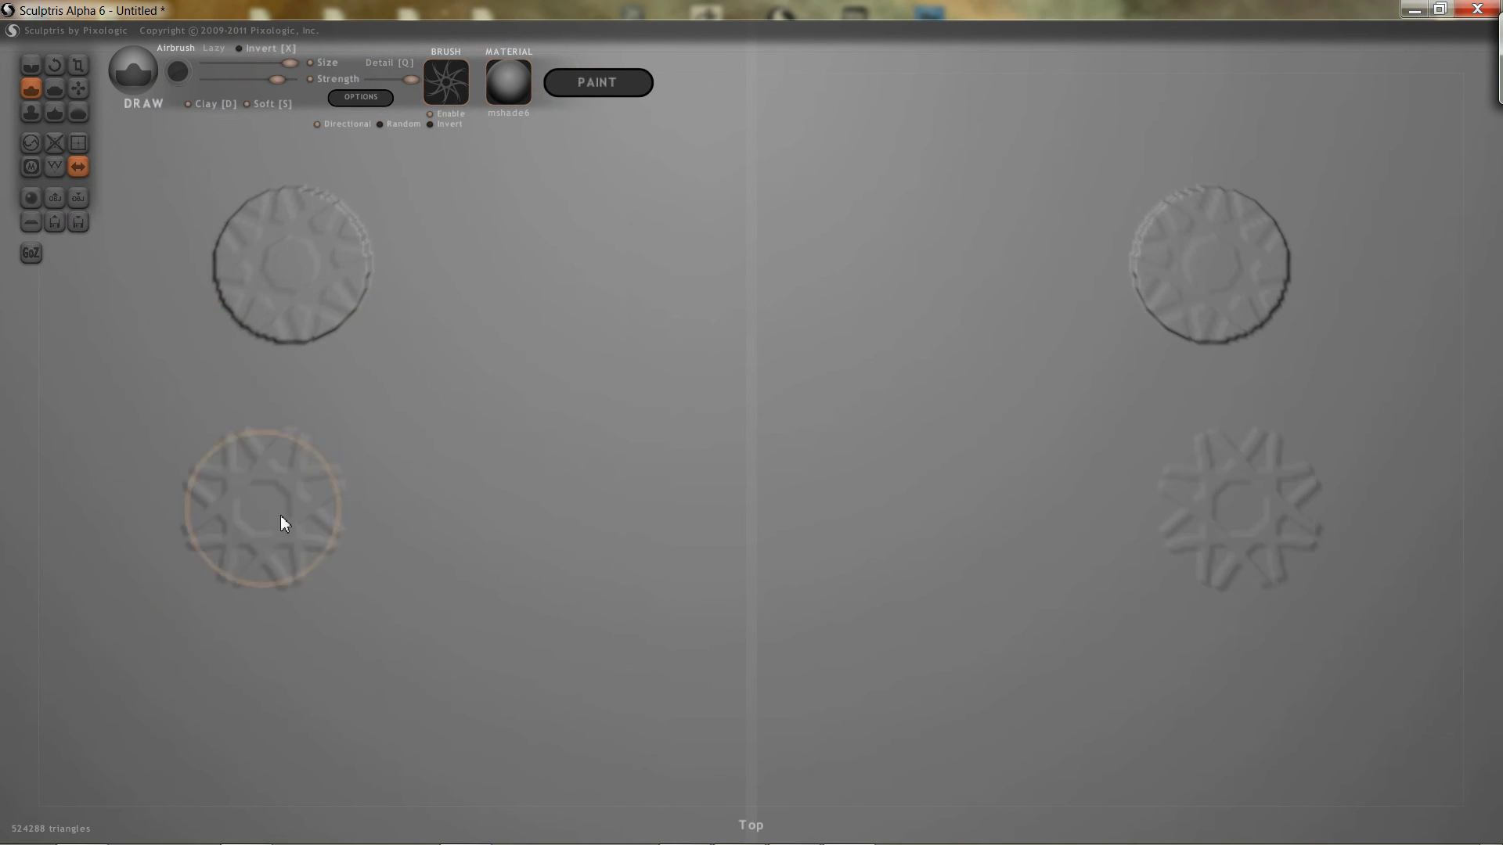
# Step: Examine the inverted and non-inverted alpha stamps from several angles and distances, comparing their relief, and return to the top view
pyautogui.moveTo(405, 372)
pyautogui.mouseDown(button='right')
pyautogui.moveTo(450, 319)
pyautogui.moveTo(473, 345)
pyautogui.mouseUp(button='right')
pyautogui.moveTo(500, 430)
pyautogui.mouseDown(button='right')
pyautogui.moveTo(589, 291)
pyautogui.moveTo(557, 302)
pyautogui.mouseUp(button='right')
pyautogui.scroll(-3, 631, 219)
pyautogui.scroll(6, 629, 270)
pyautogui.scroll(-3, 862, 486)
pyautogui.moveTo(861, 486)
pyautogui.mouseDown(button='right')
pyautogui.moveTo(755, 315)
pyautogui.moveTo(805, 328)
pyautogui.mouseUp(button='right')
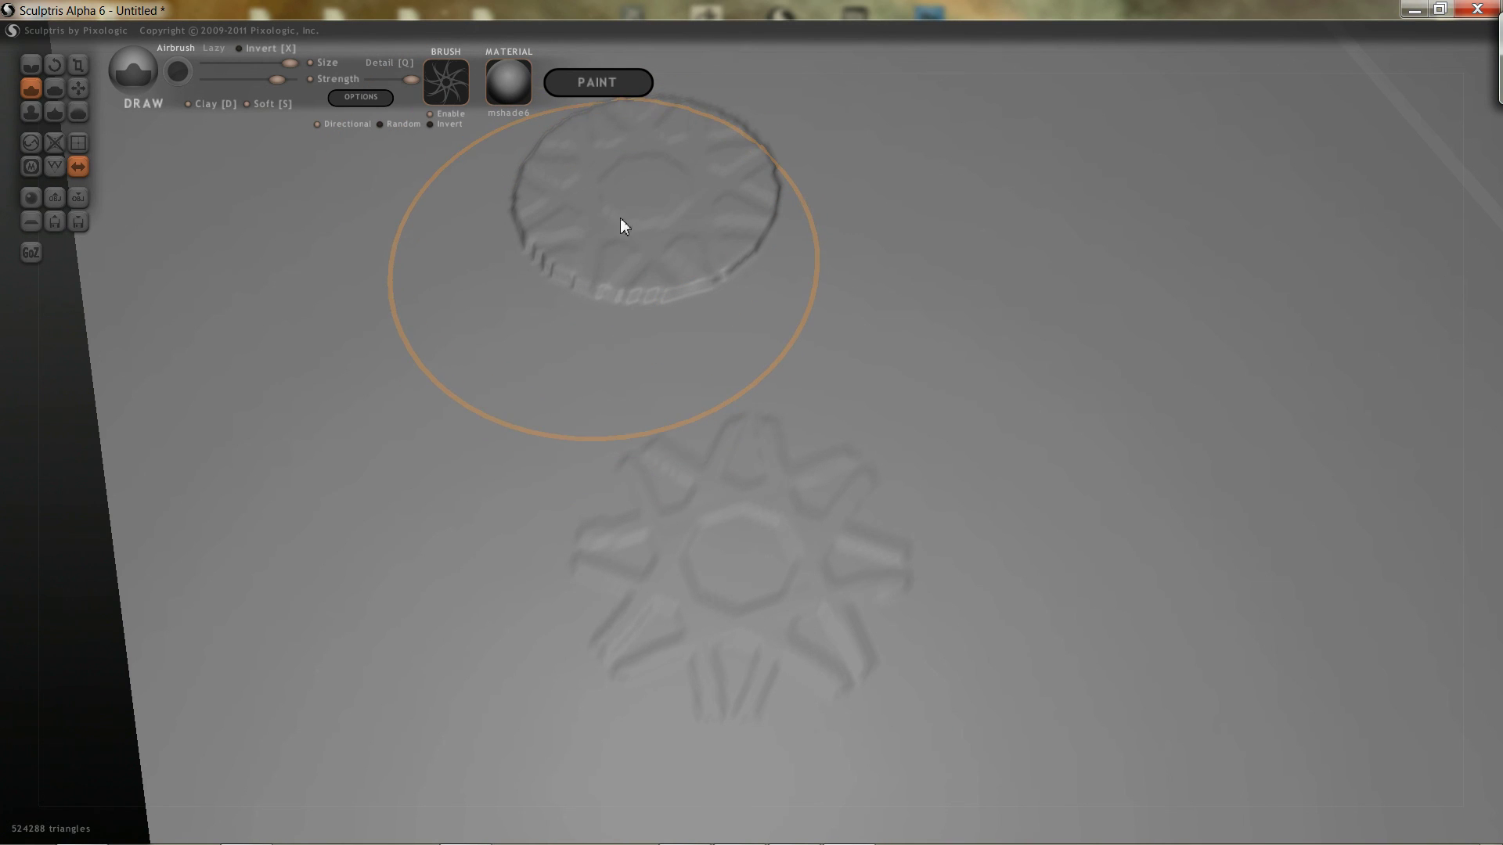
pyautogui.moveTo(630, 386)
pyautogui.mouseDown(button='right')
pyautogui.moveTo(655, 322)
pyautogui.moveTo(634, 302)
pyautogui.moveTo(757, 466)
pyautogui.mouseUp(button='right')
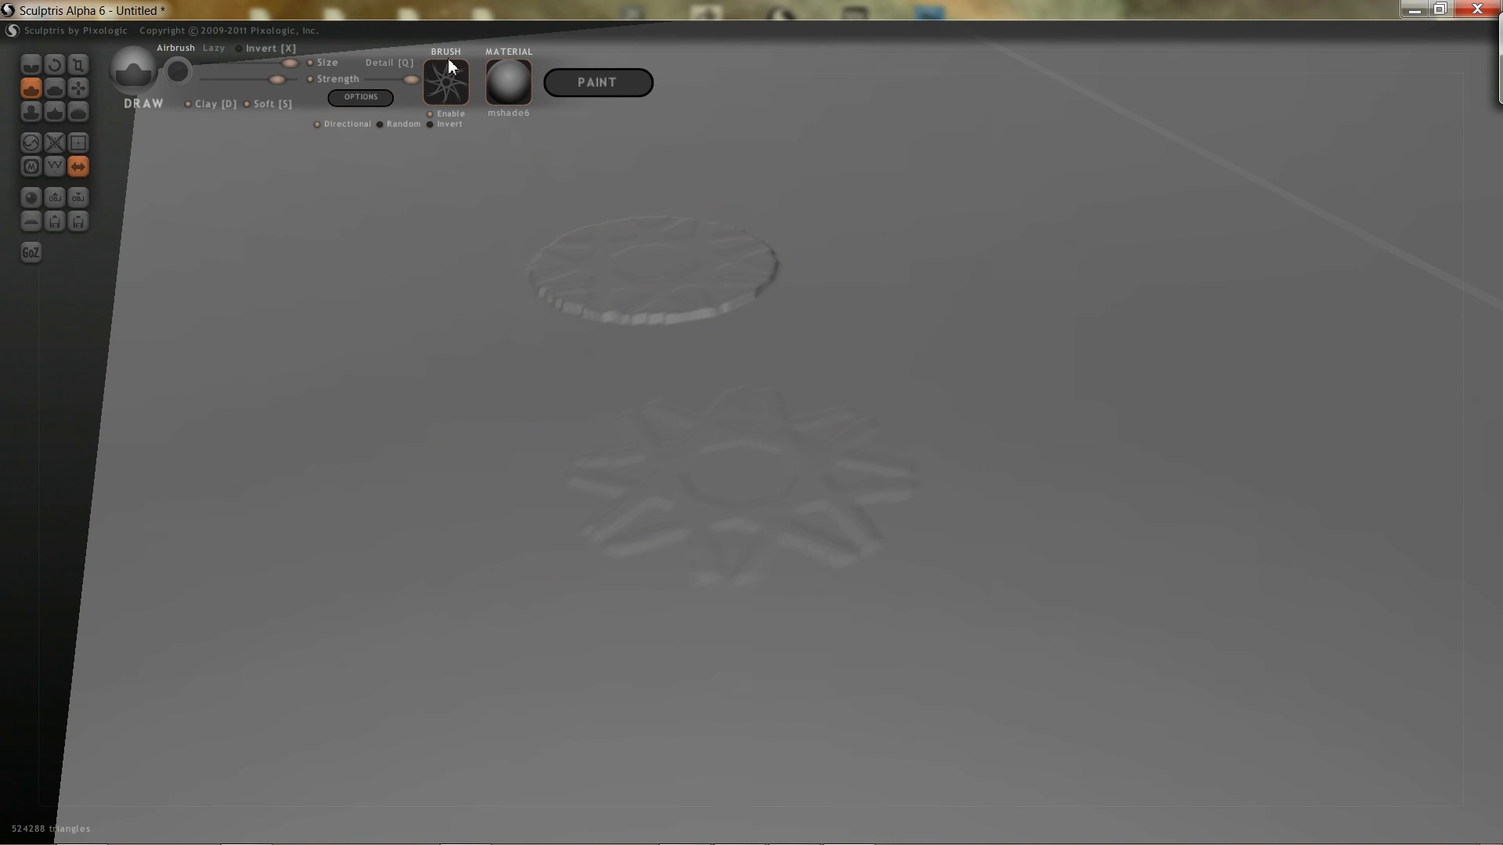
pyautogui.moveTo(658, 318)
pyautogui.mouseDown(button='right')
pyautogui.moveTo(713, 393)
pyautogui.moveTo(671, 459)
pyautogui.moveTo(610, 469)
pyautogui.moveTo(712, 336)
pyautogui.mouseUp(button='right')
pyautogui.keyDown('shift'); pyautogui.moveTo(839, 356); pyautogui.dragTo(814, 449, button='right'); pyautogui.keyUp('shift')
pyautogui.scroll(-2, 814, 449)
pyautogui.moveTo(898, 362)
pyautogui.keyDown('shift'); pyautogui.mouseDown(button='right')
pyautogui.moveTo(809, 395)
pyautogui.moveTo(852, 374)
pyautogui.moveTo(838, 396)
pyautogui.mouseUp(button='right'); pyautogui.keyUp('shift')
pyautogui.scroll(2, 849, 379)
pyautogui.scroll(-3, 849, 376)
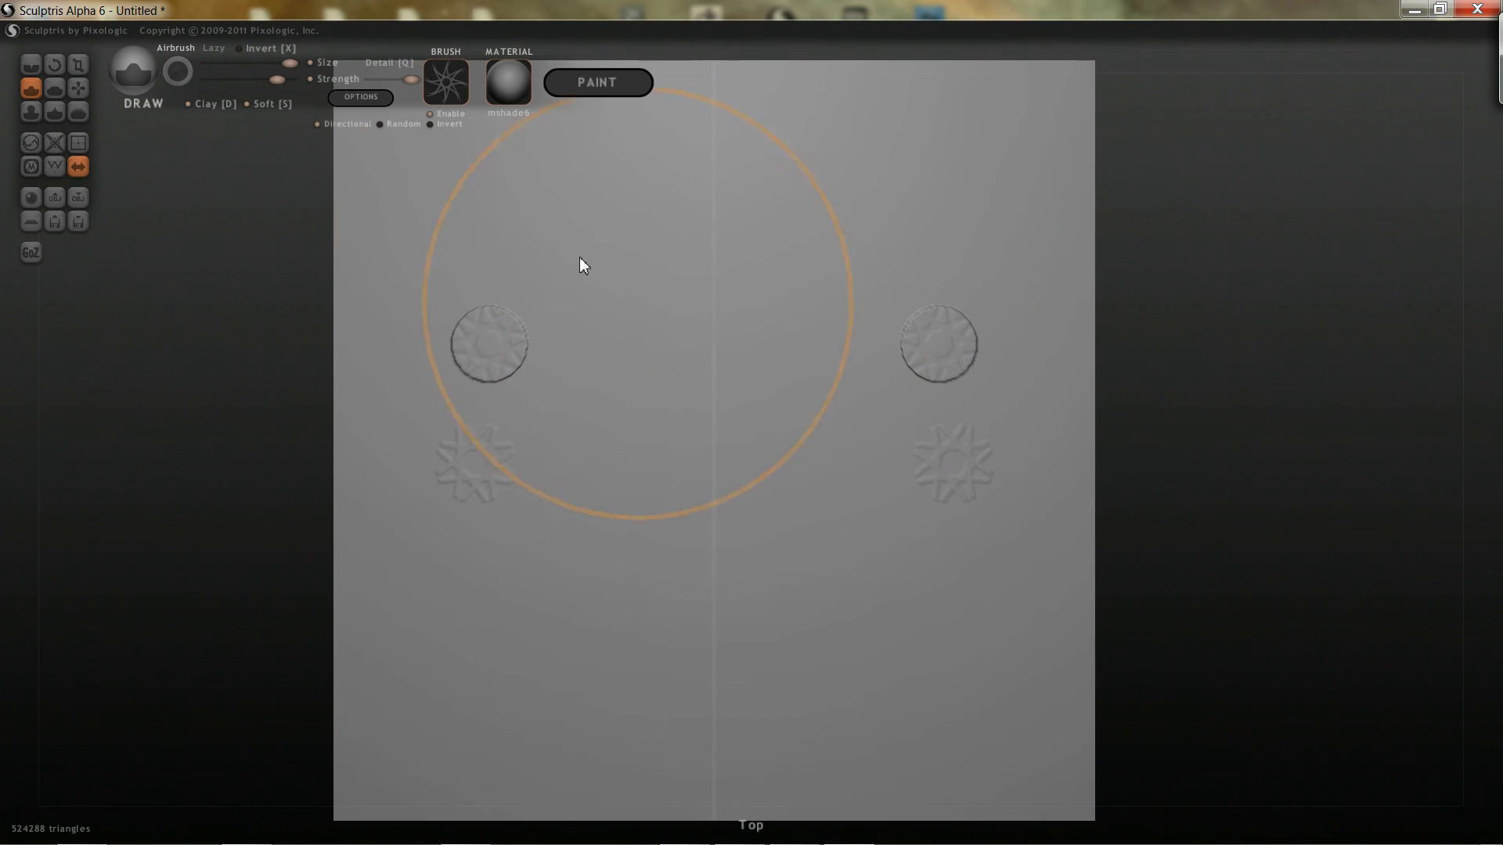